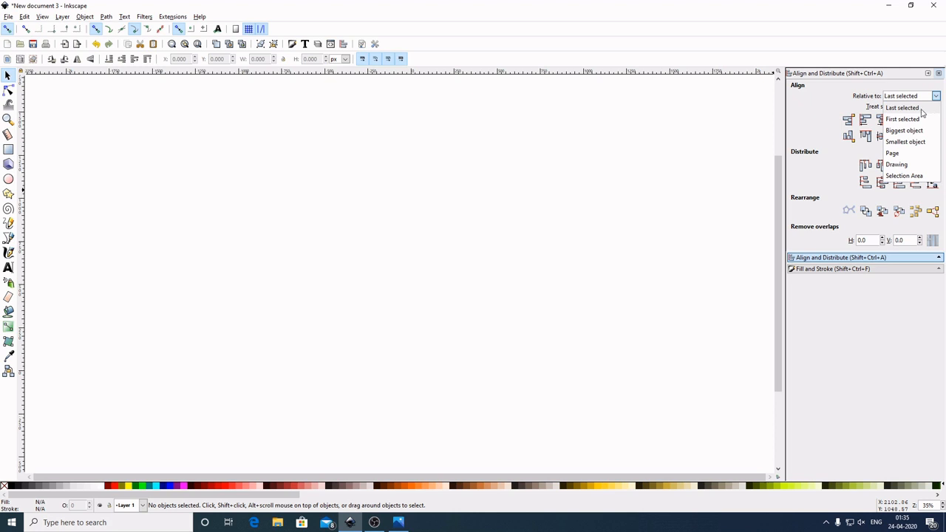
- Set object alignment relative to the last selected object and zoom the canvas to 100%
left_click(920, 109)
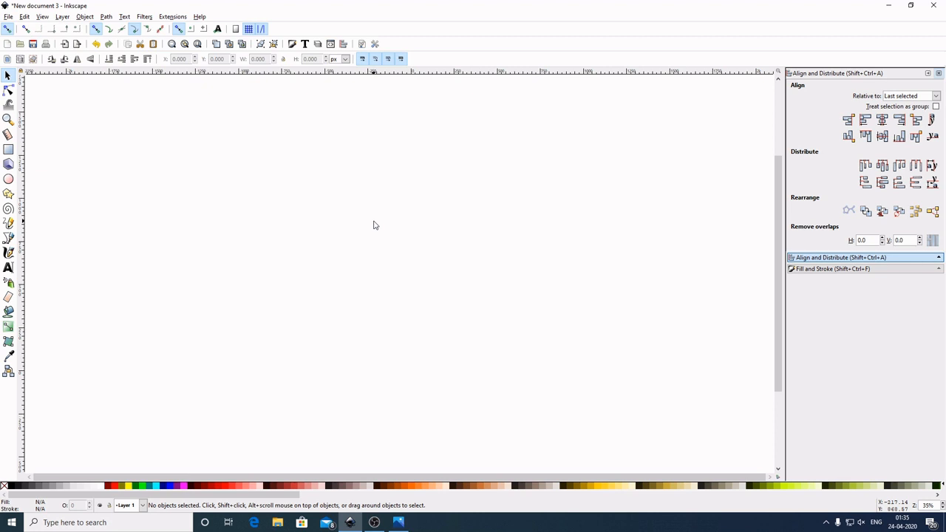
left_click(43, 20)
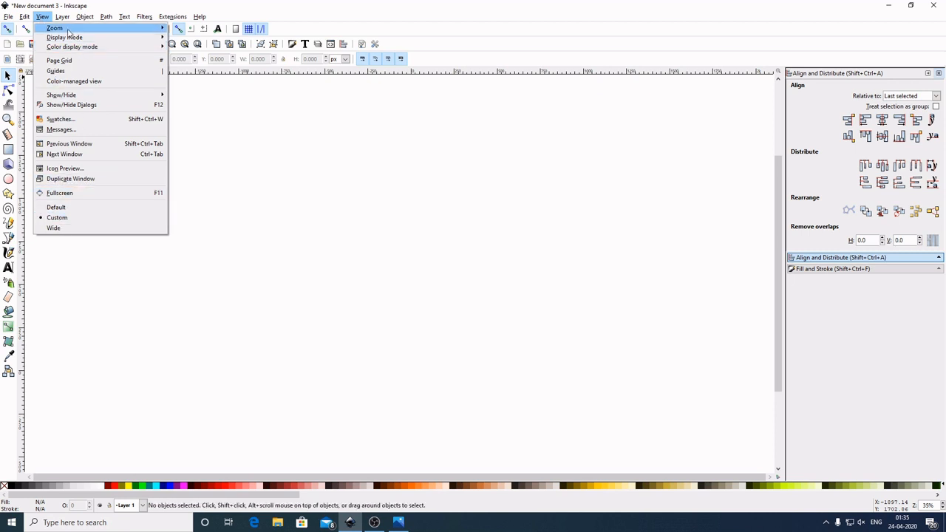
mouse_move(67, 29)
left_click(226, 53)
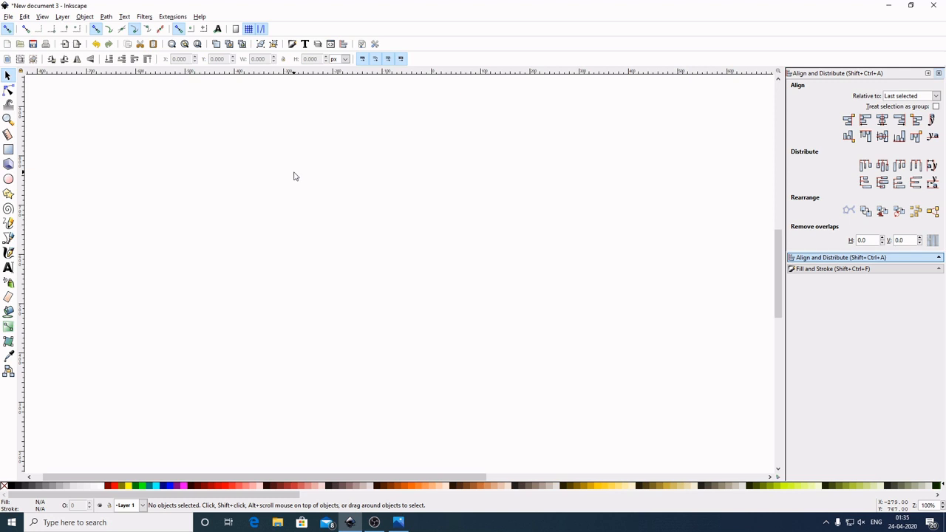
left_click(403, 523)
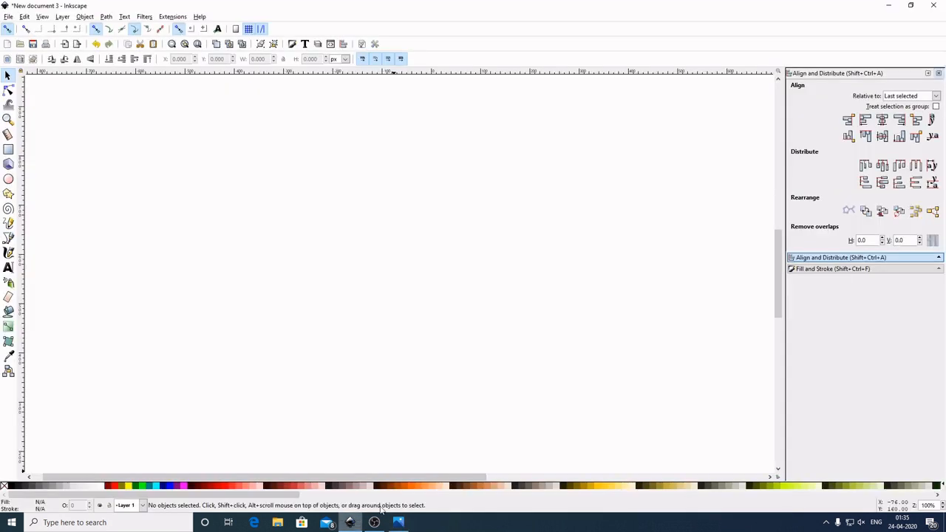
left_click(350, 523)
- Draw a circle about 382 px in diameter near the middle of the canvas and fill it with mid-gray (808080)
left_click(9, 179)
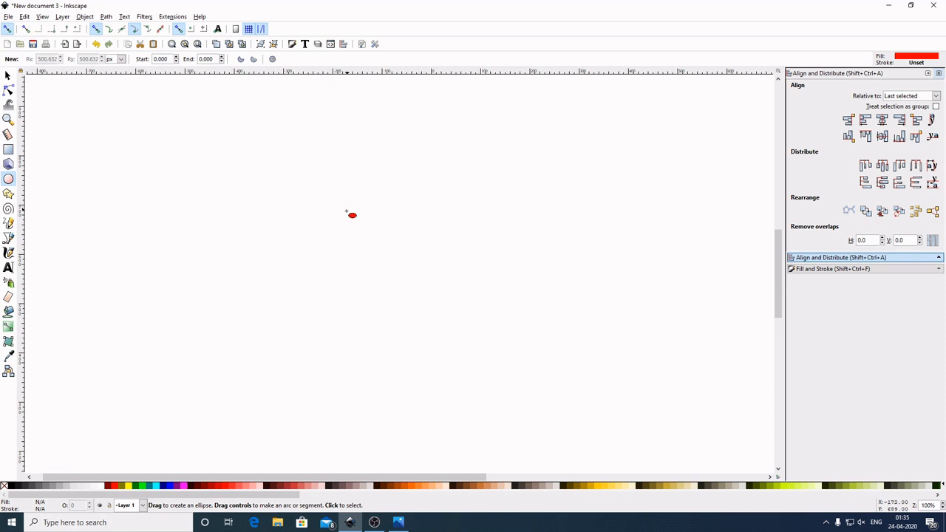
left_click_drag(343, 206, 438, 299)
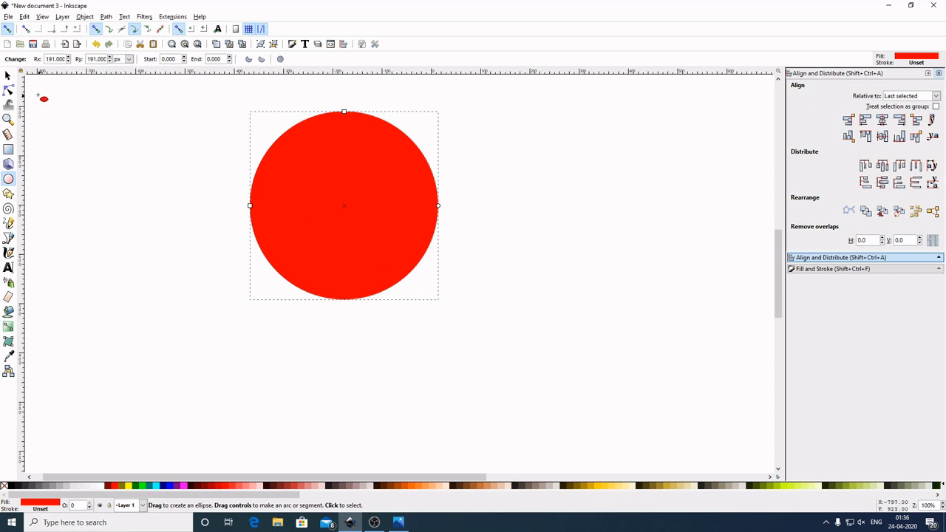
left_click(7, 75)
left_click_drag(379, 193, 433, 232)
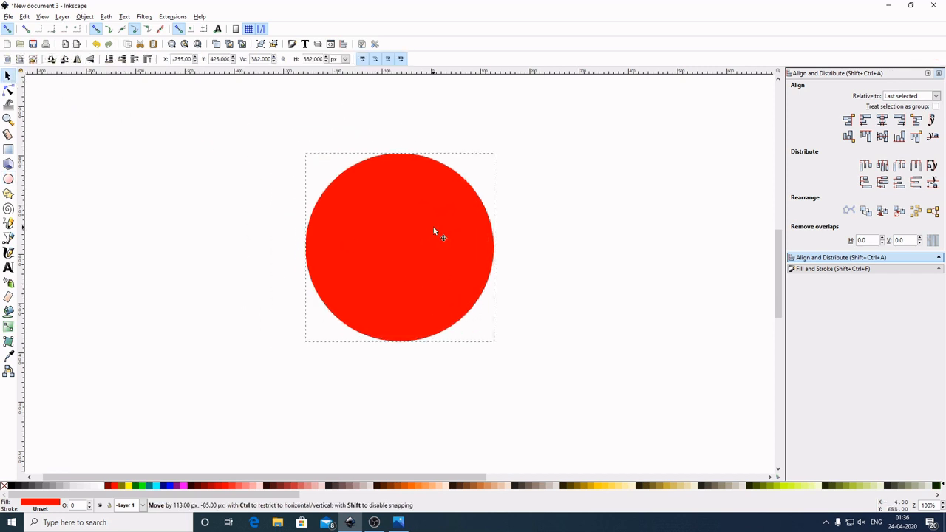
left_click(43, 488)
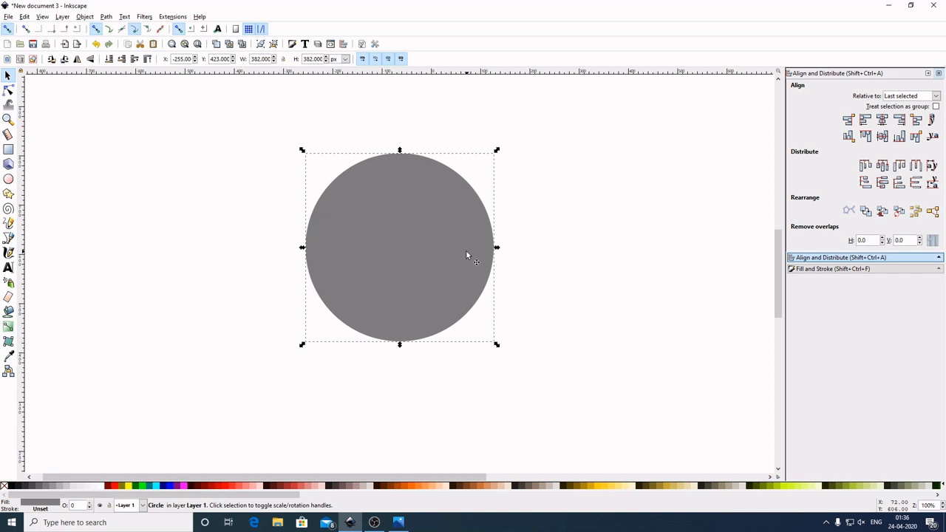
- Give the gray circle a flat-colour stroke with a width of 15 px
left_click(882, 269)
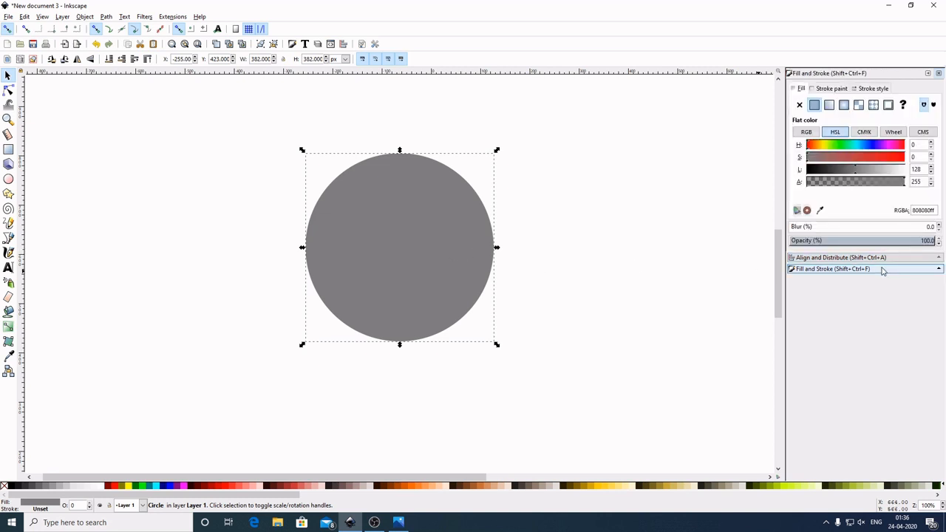
left_click(832, 89)
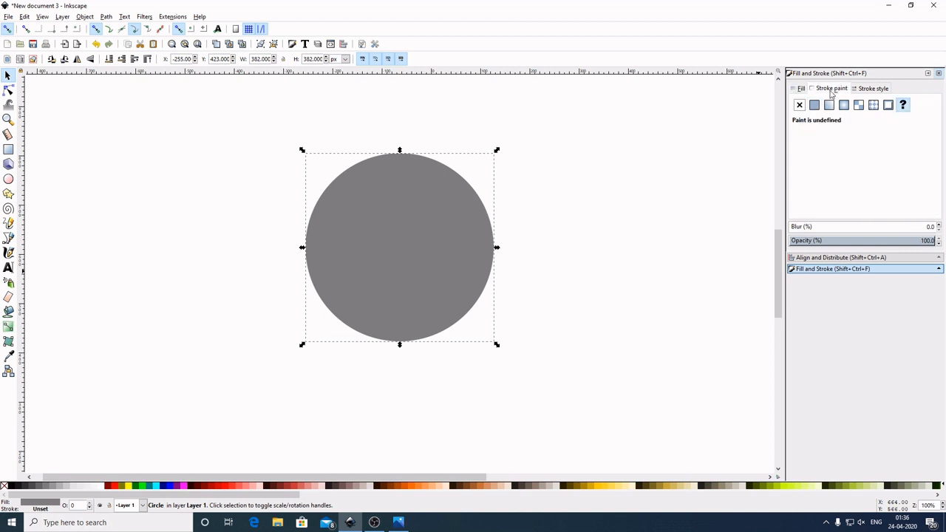
left_click(814, 105)
left_click(886, 90)
left_click(893, 104)
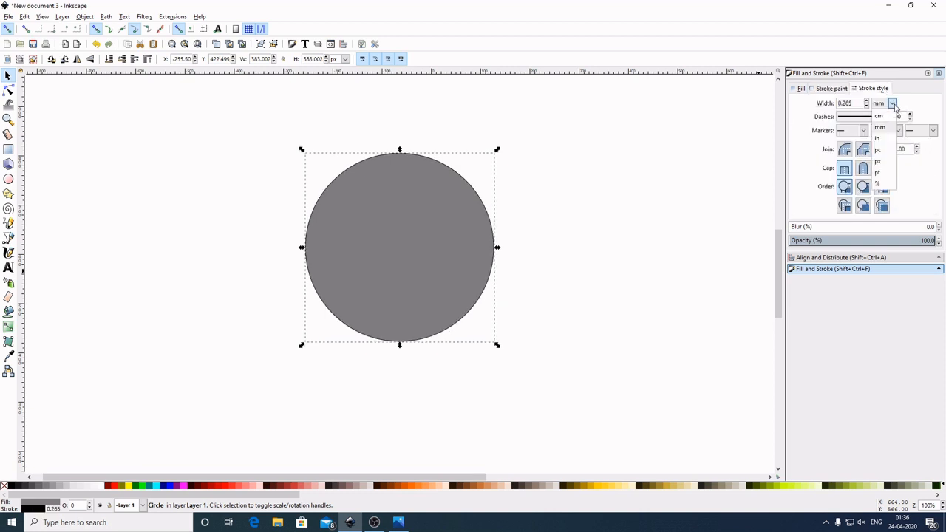
left_click(881, 162)
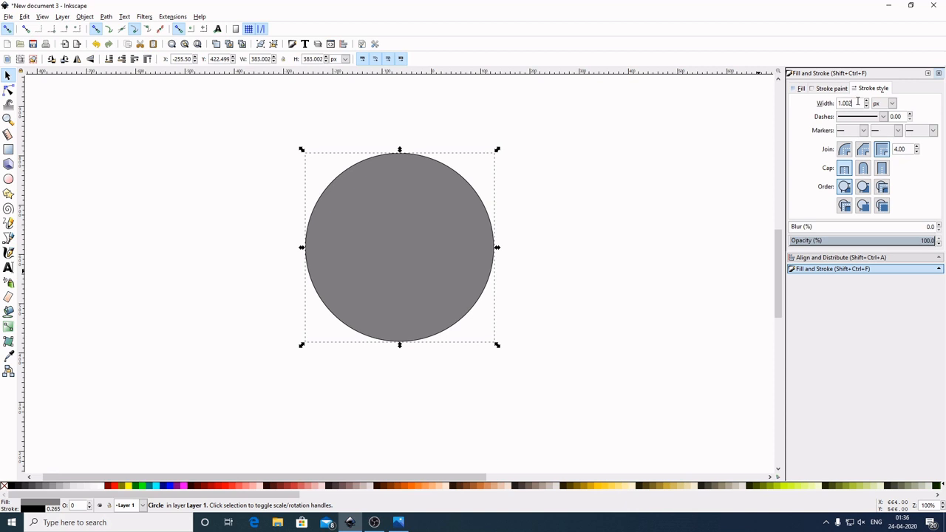
left_click_drag(857, 102, 771, 96)
type("15")
key("Return")
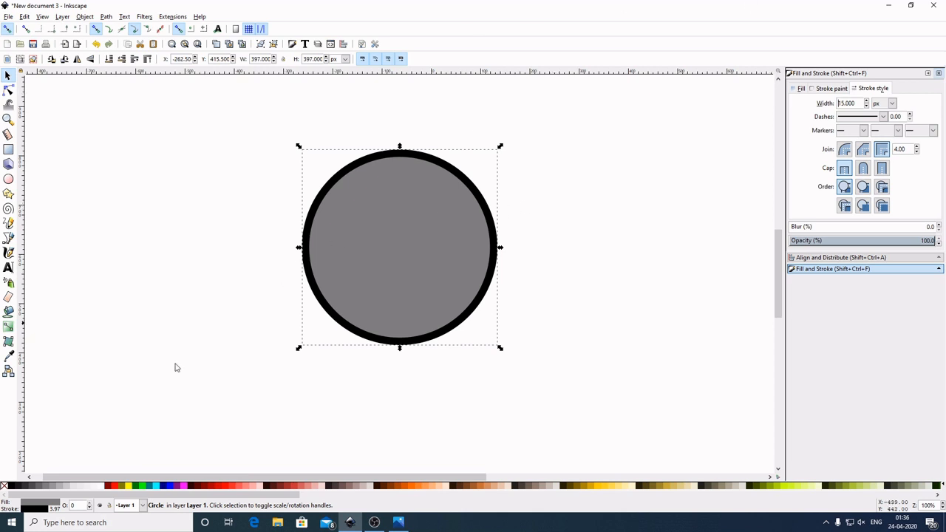
- Colour the circle's stroke light gray, trying out a yellow-green stroke as an alternative
left_click(58, 489, "shift")
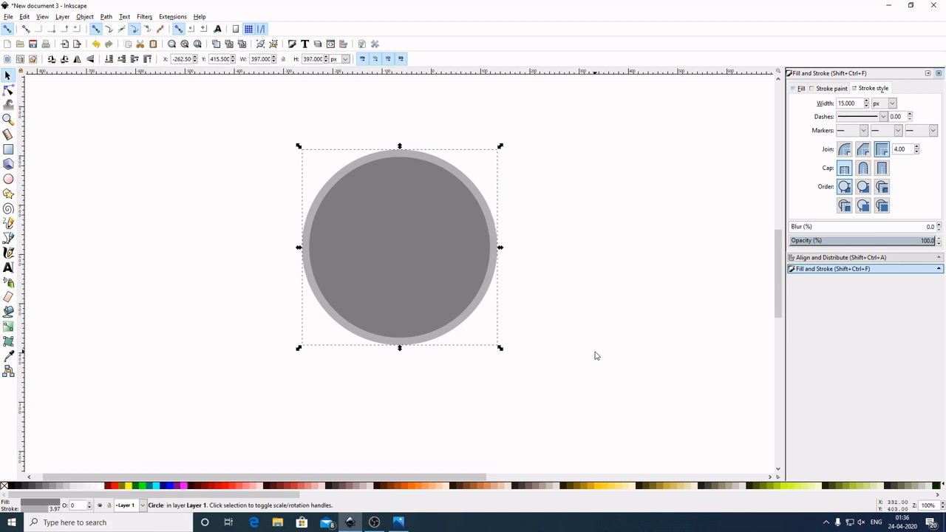
left_click(604, 486, "shift")
left_click(799, 486, "shift")
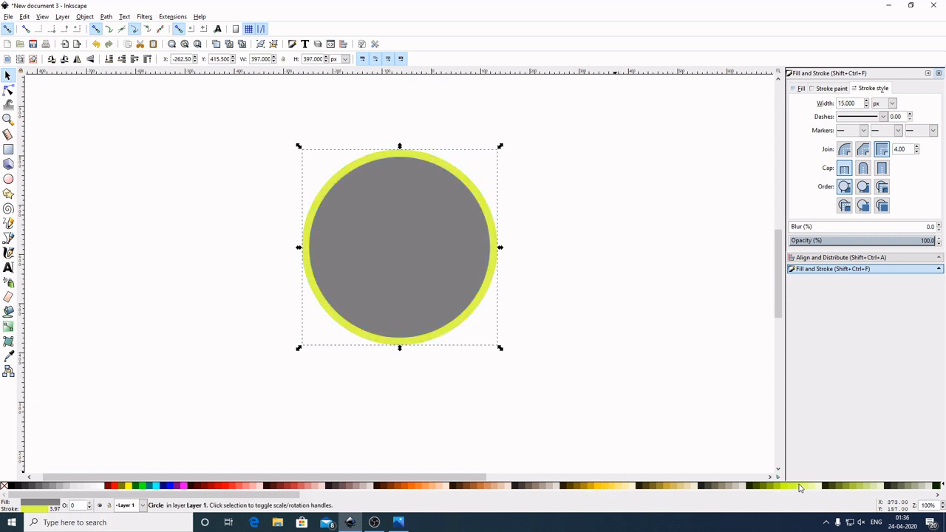
left_click(60, 486, "shift")
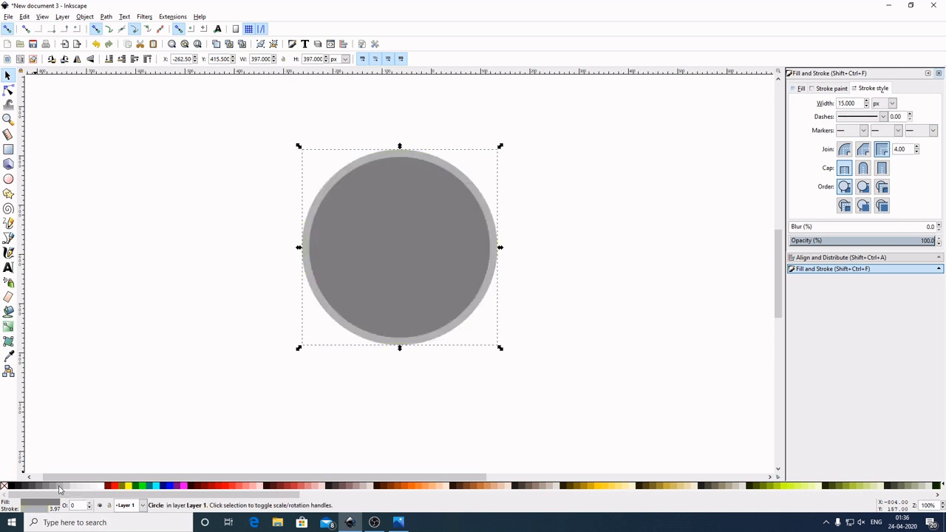
left_click(636, 251)
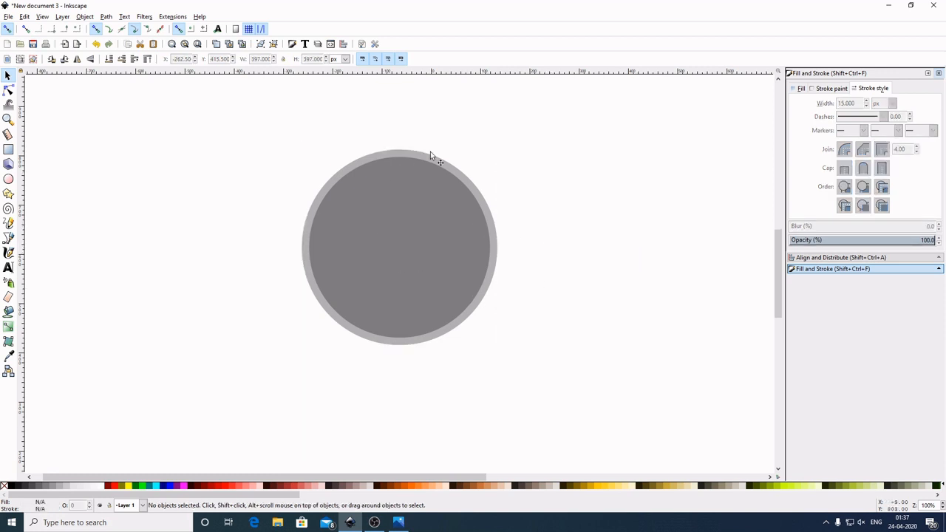
- Duplicate the gray circle, fill the copy with bright orange and remove its stroke
left_click(400, 239)
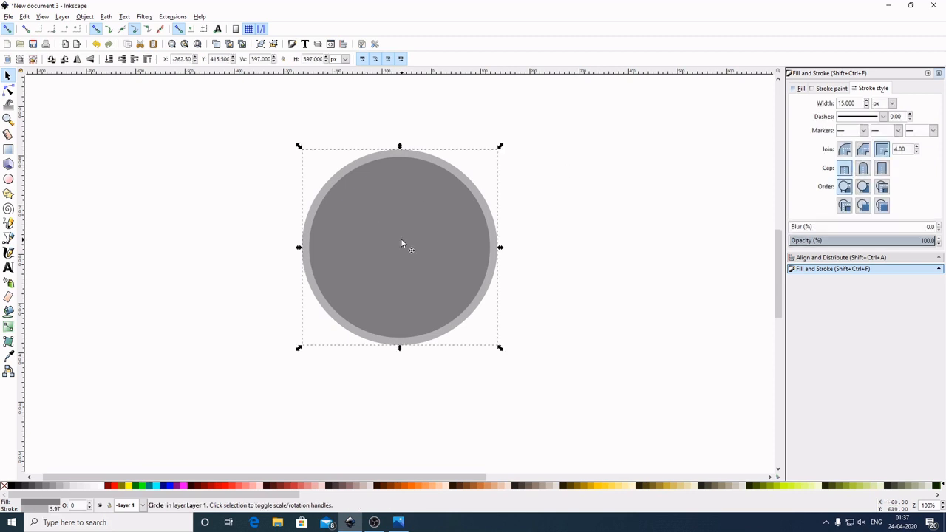
right_click(401, 238)
left_click(427, 291)
left_click(412, 487)
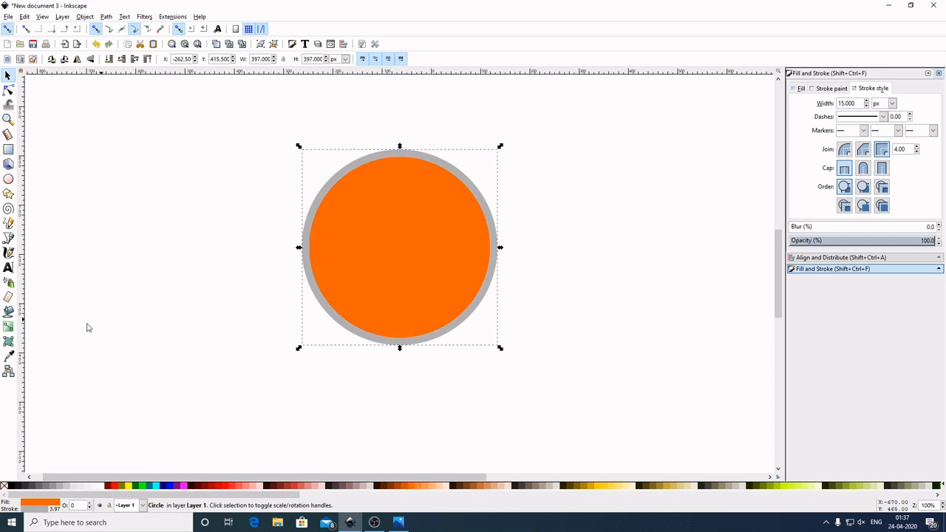
left_click(5, 487, "shift")
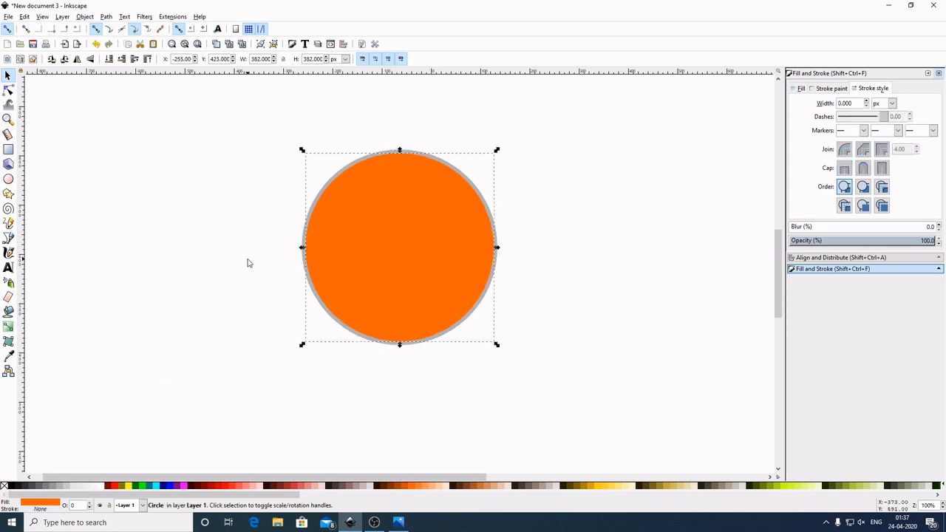
- Move the orange circle clear of the gray one, placing it on the gray circle's right side
left_click_drag(487, 218, 189, 237)
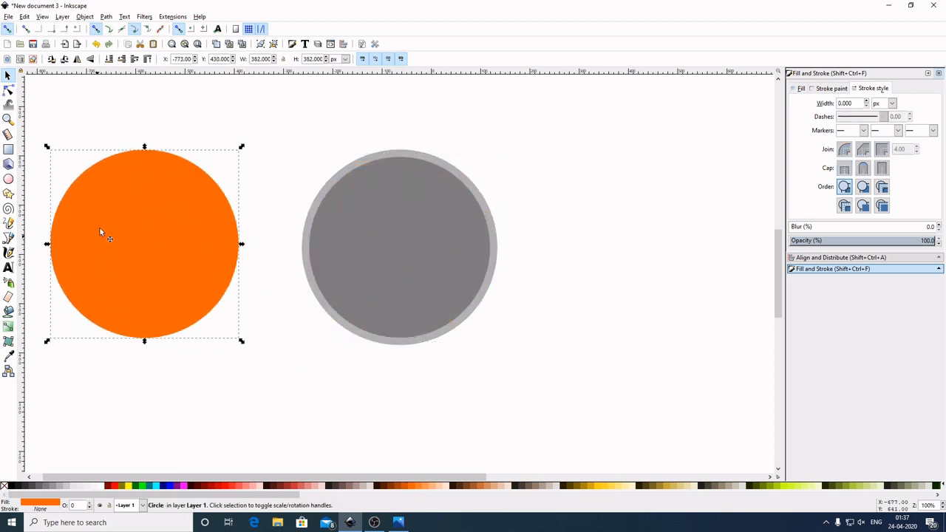
left_click_drag(154, 244, 653, 228)
left_click_drag(673, 373, 495, 374)
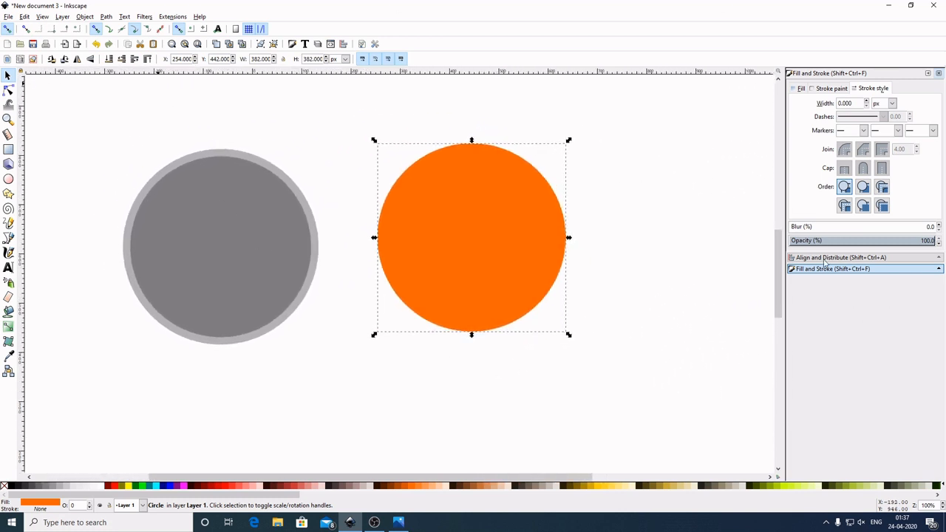
left_click(723, 270)
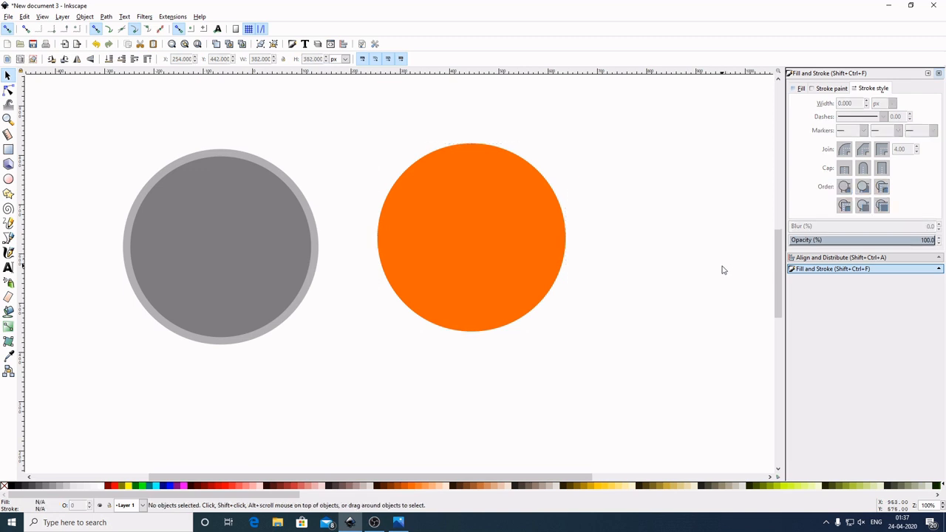
- Draw a narrow upright rectangle about 30 by 560 px beside the orange circle and fill it with yellow
left_click(8, 150)
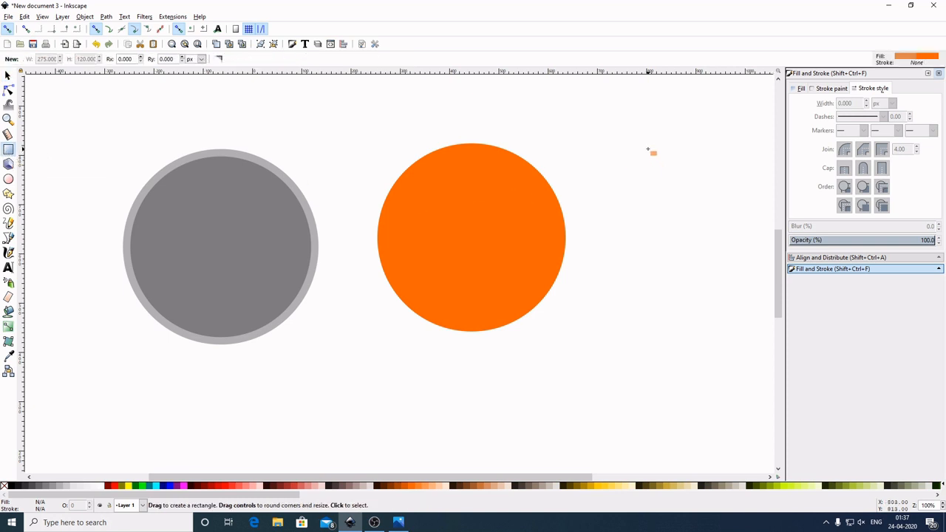
left_click_drag(648, 150, 663, 427)
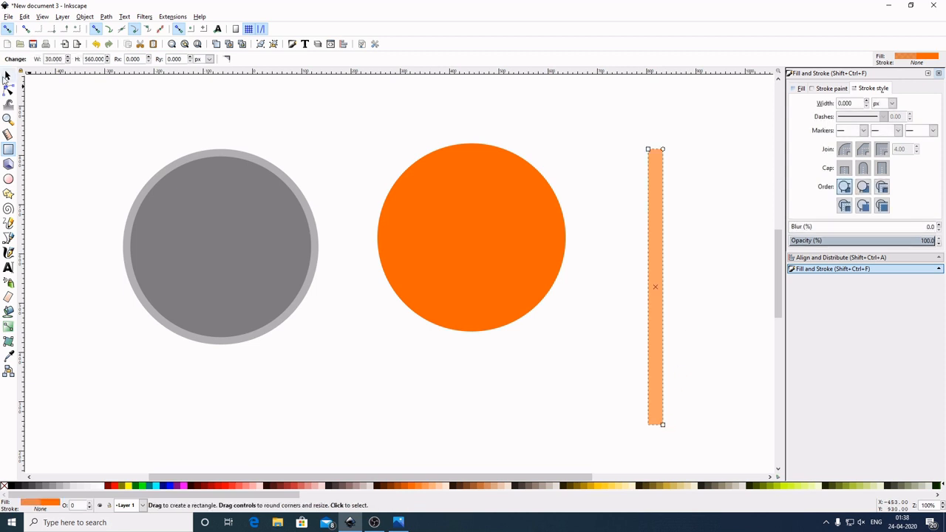
left_click(7, 76)
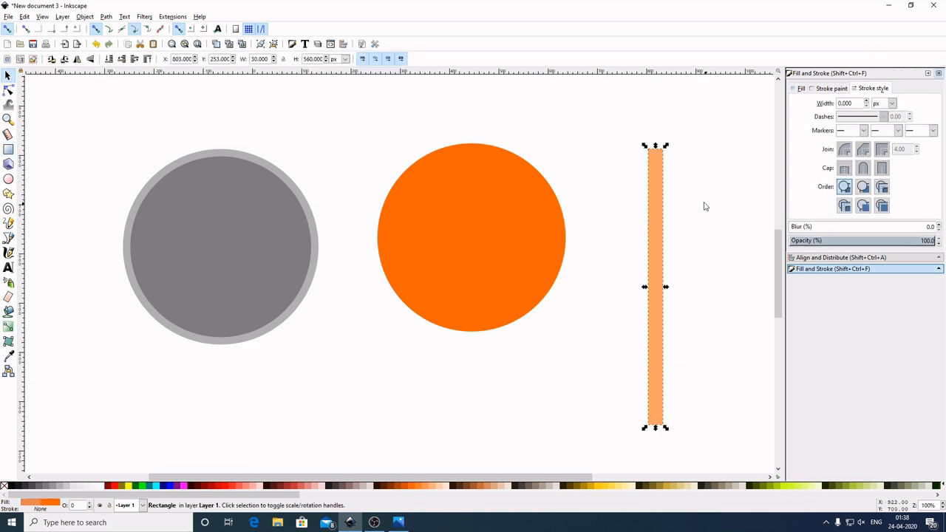
left_click(604, 488)
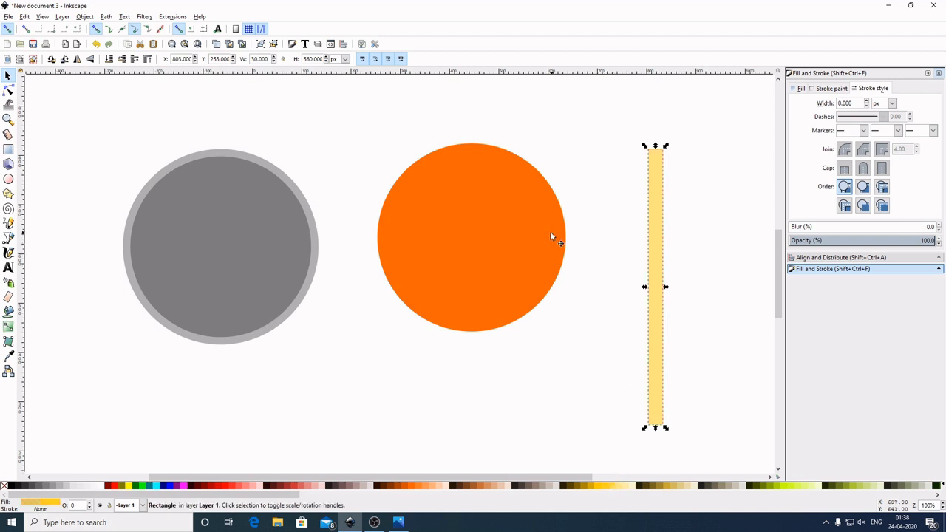
- Centre the yellow rectangle on the orange circle both horizontally and vertically
left_click(509, 247, "shift")
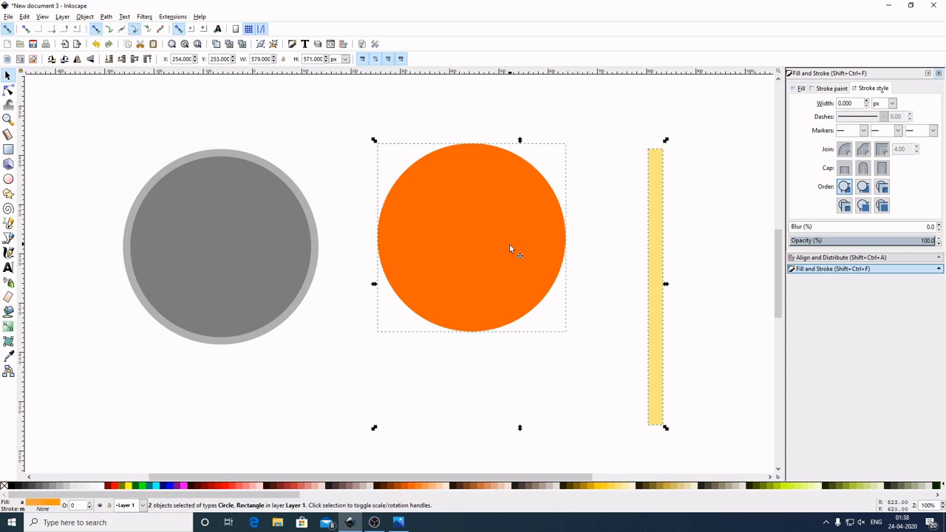
left_click(865, 257)
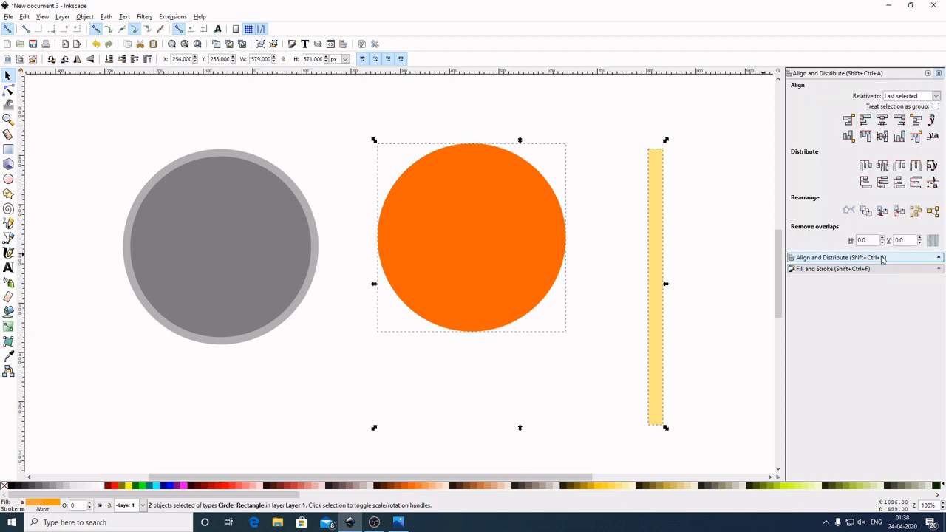
left_click(882, 120)
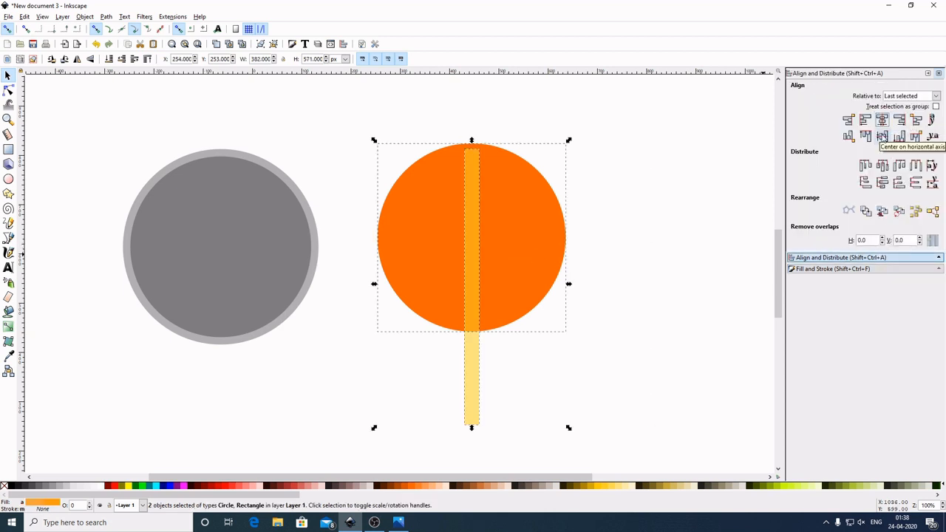
left_click(881, 136)
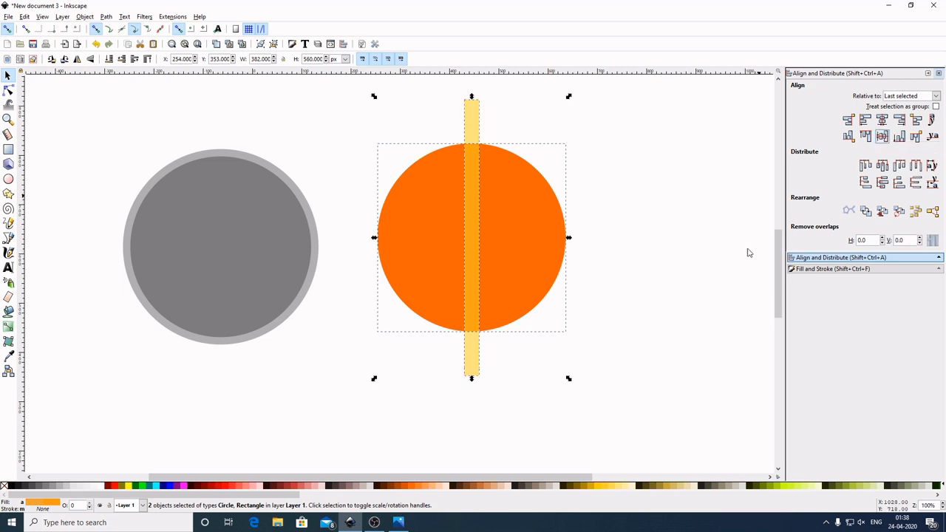
left_click(697, 210)
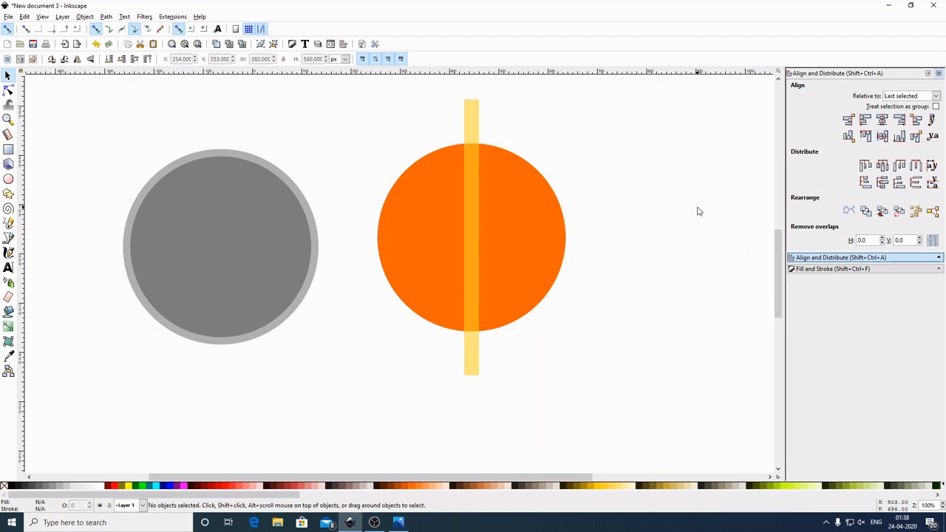
- Duplicate the upright yellow bar and rotate the copy 90° so it crosses the orange circle horizontally
left_click(473, 155)
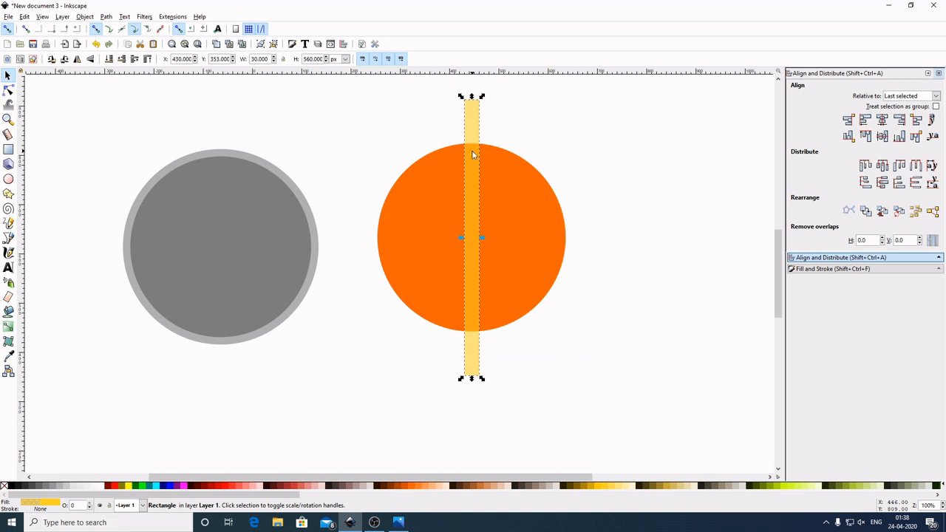
right_click(471, 152)
left_click(495, 215)
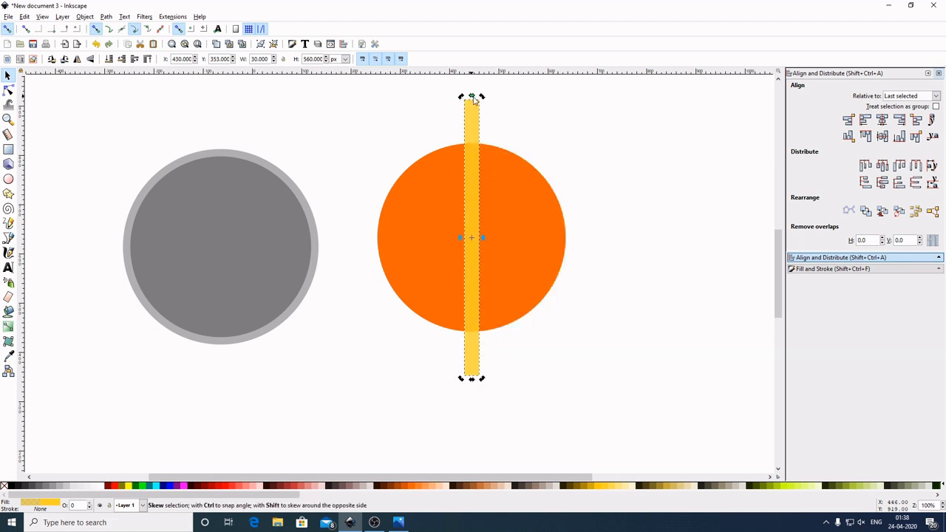
key("ctrl")
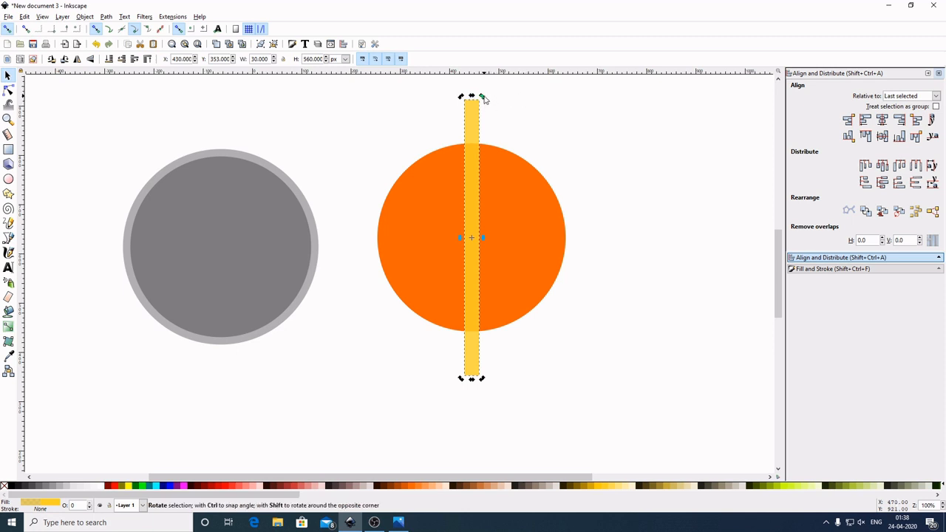
left_click_drag(484, 98, 581, 248)
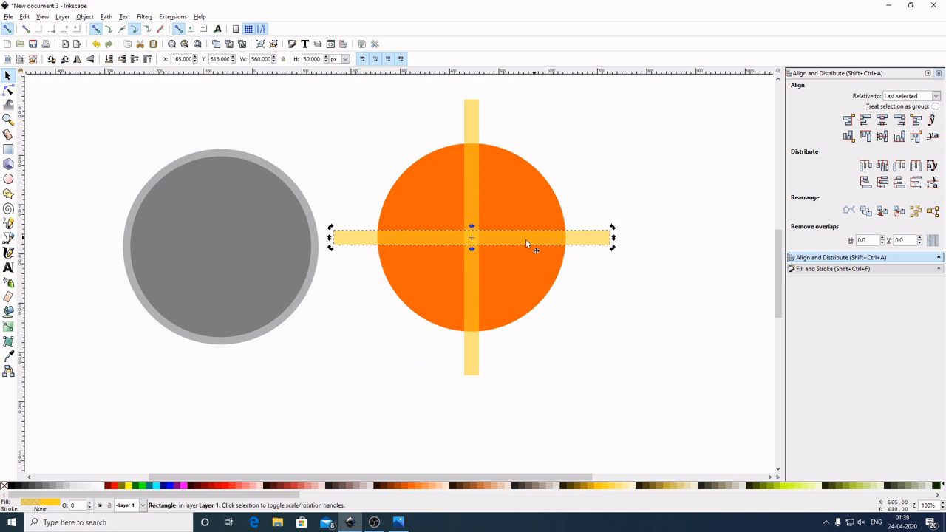
left_click(671, 175)
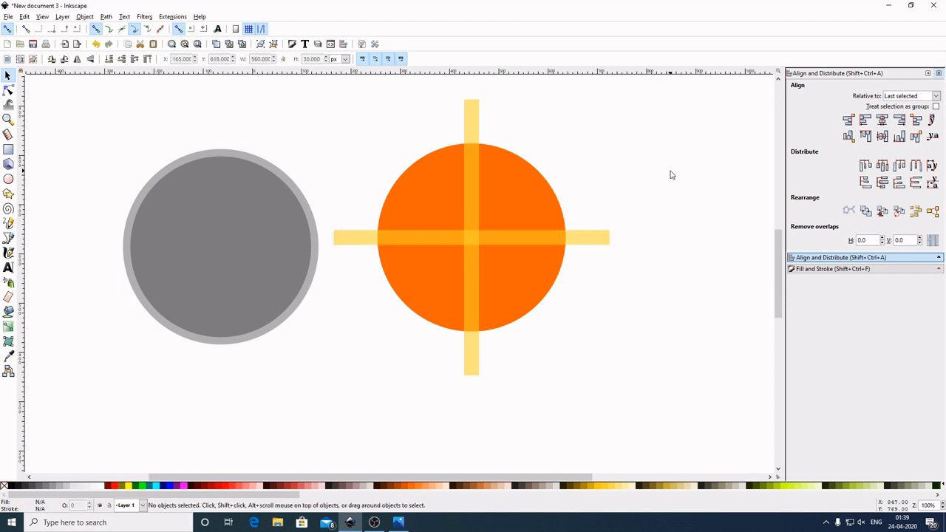
- Subtract the vertical yellow bar from the orange circle with Difference and break the result apart into two halves
left_click(473, 116)
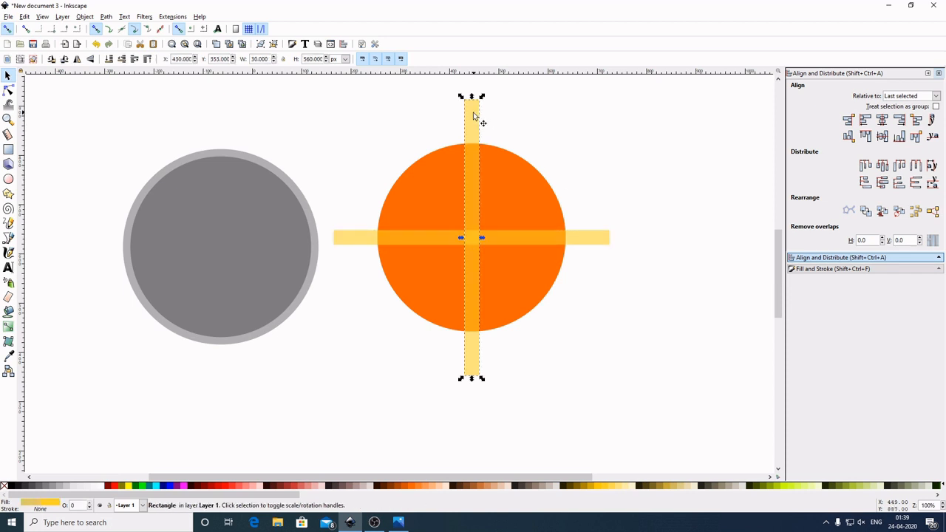
left_click(539, 196, "shift")
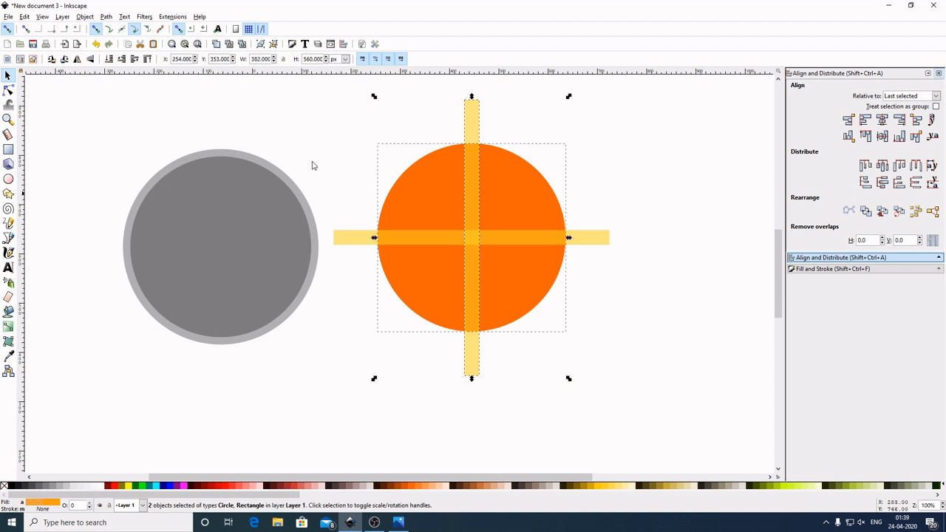
left_click(106, 16)
left_click(127, 82)
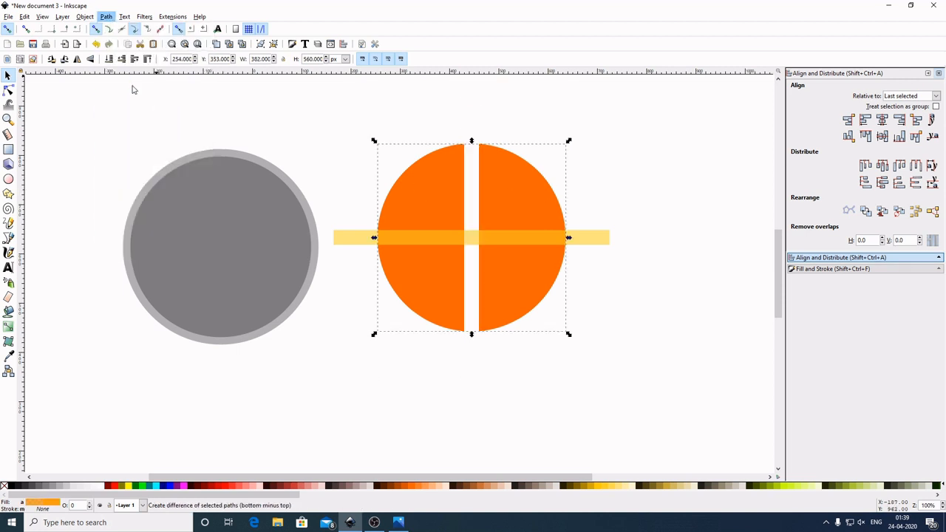
left_click(106, 16)
left_click(133, 148)
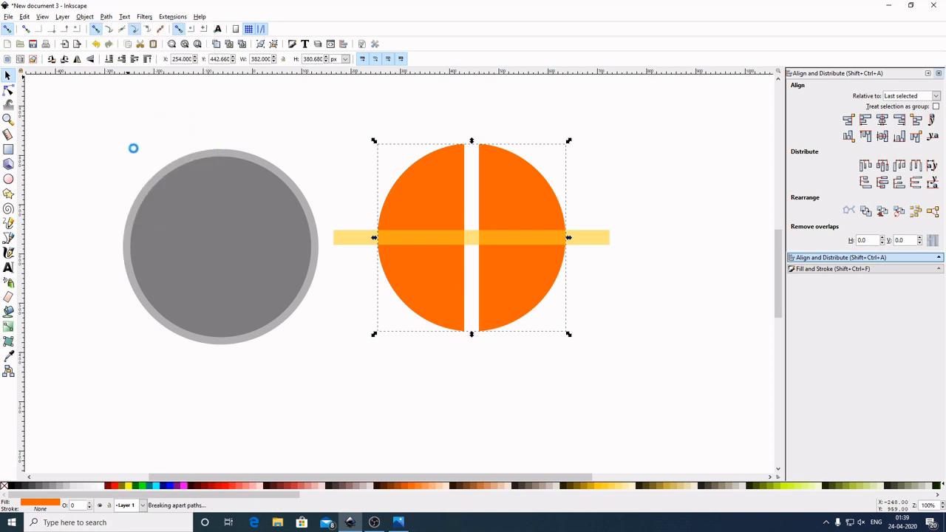
left_click(695, 171)
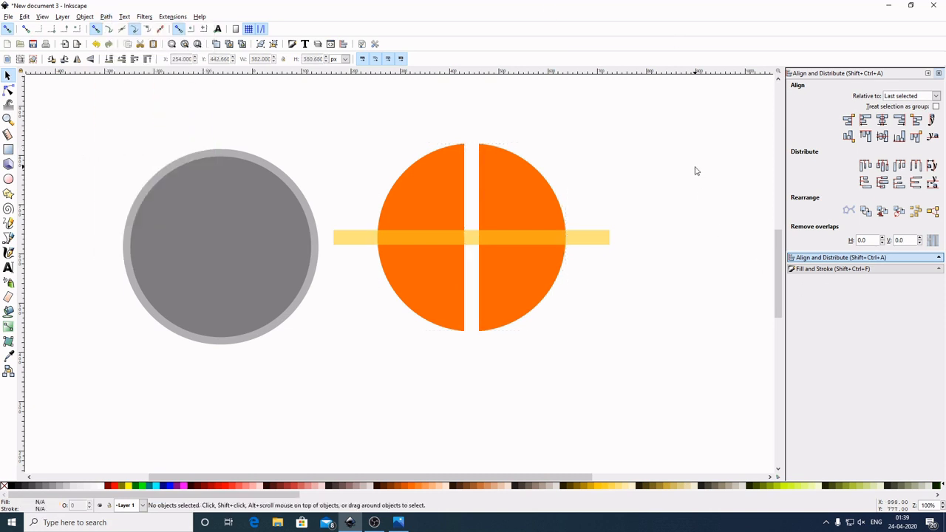
- Duplicate the horizontal yellow bar, subtract the copy from the right orange half and break that half apart into two quarters
left_click(602, 242)
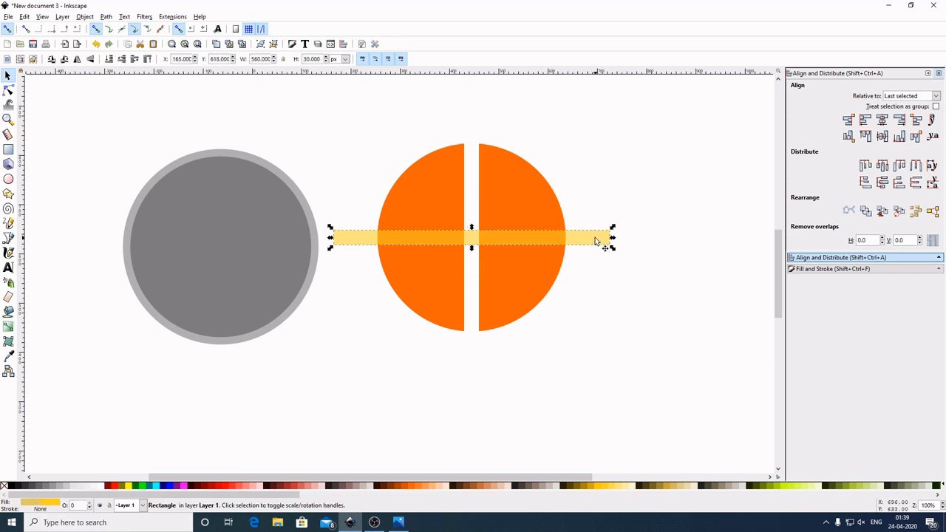
right_click(596, 240)
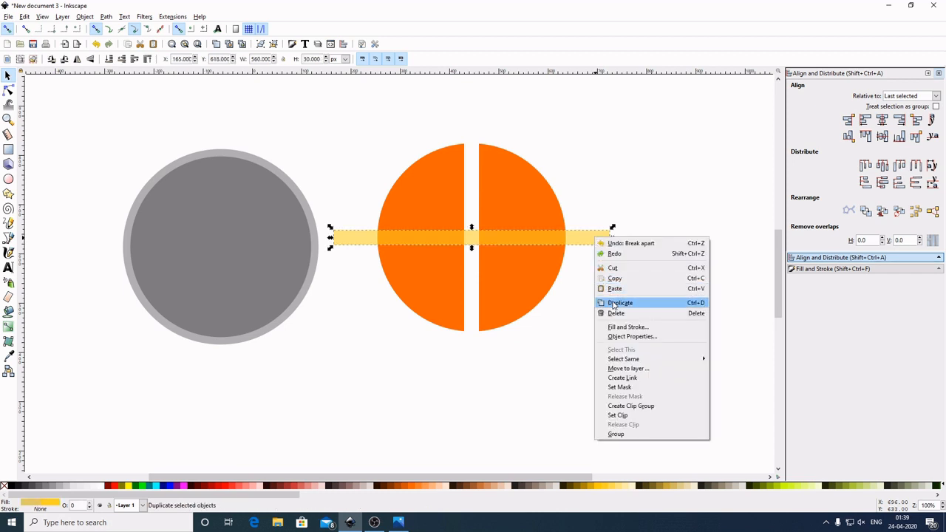
left_click(612, 303)
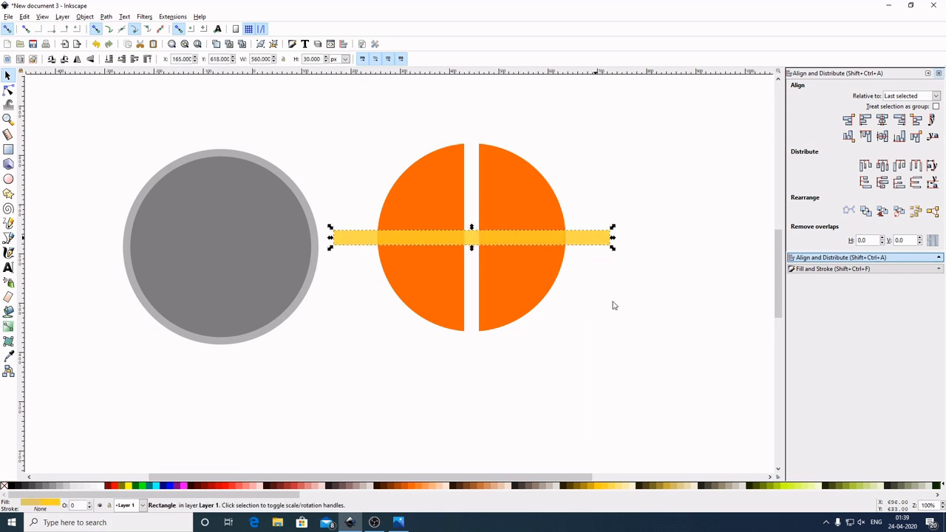
left_click(545, 204, "shift")
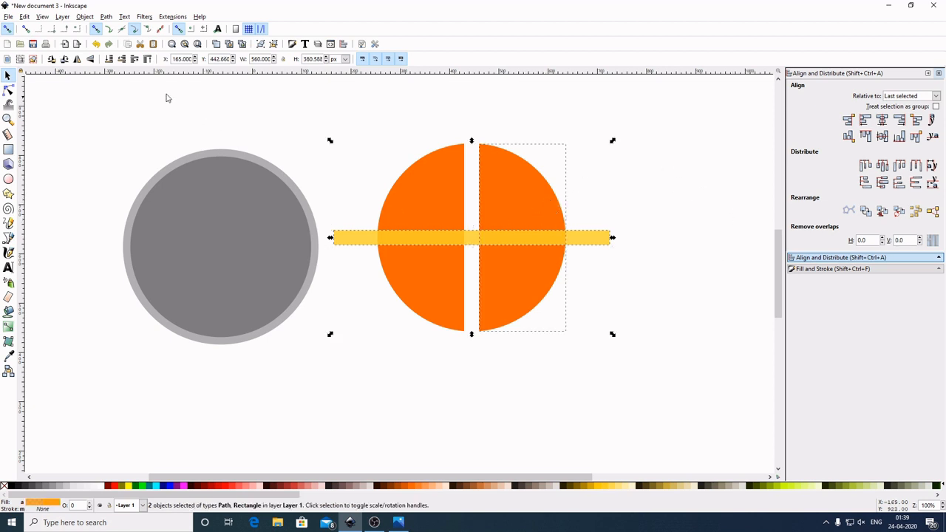
left_click(111, 17)
left_click(127, 85)
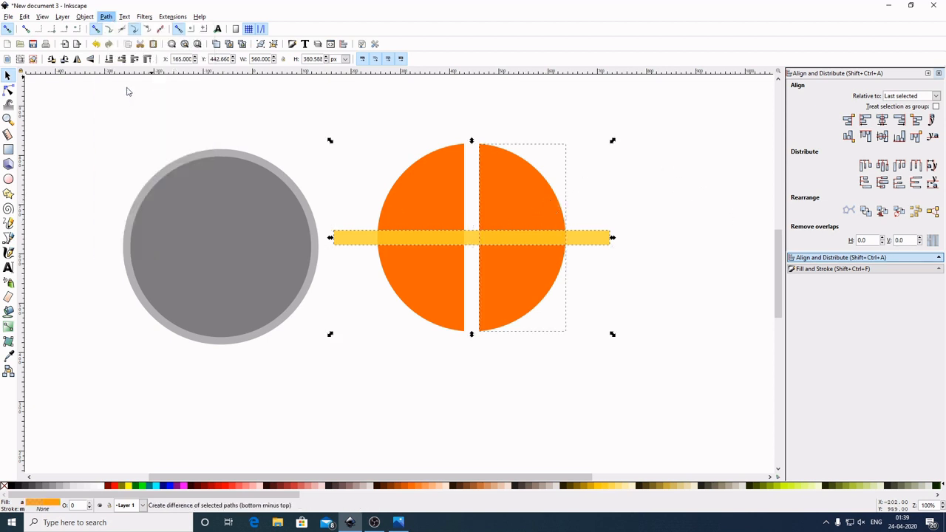
left_click(107, 17)
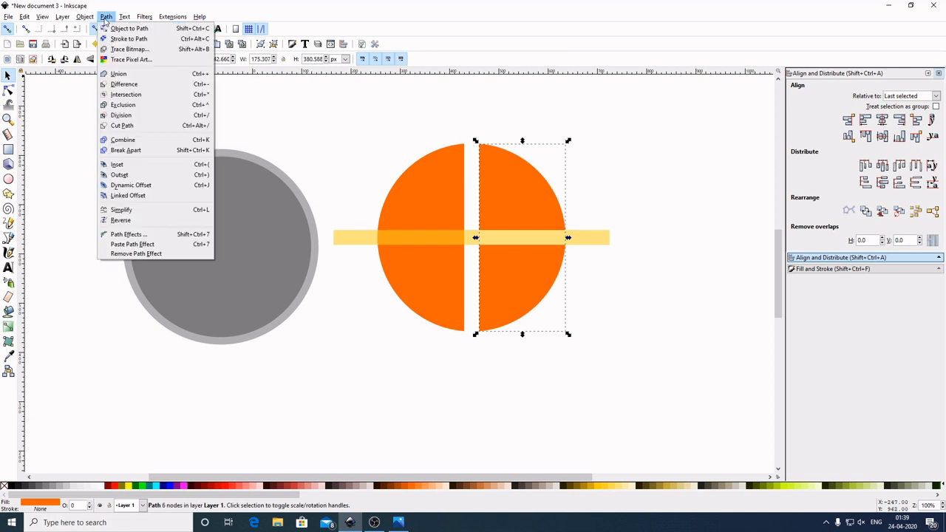
left_click(139, 148)
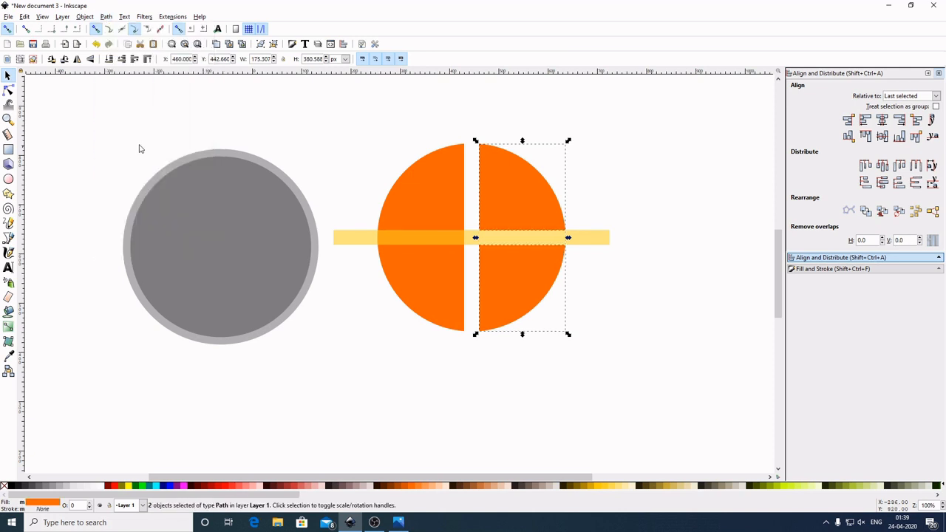
left_click(677, 175)
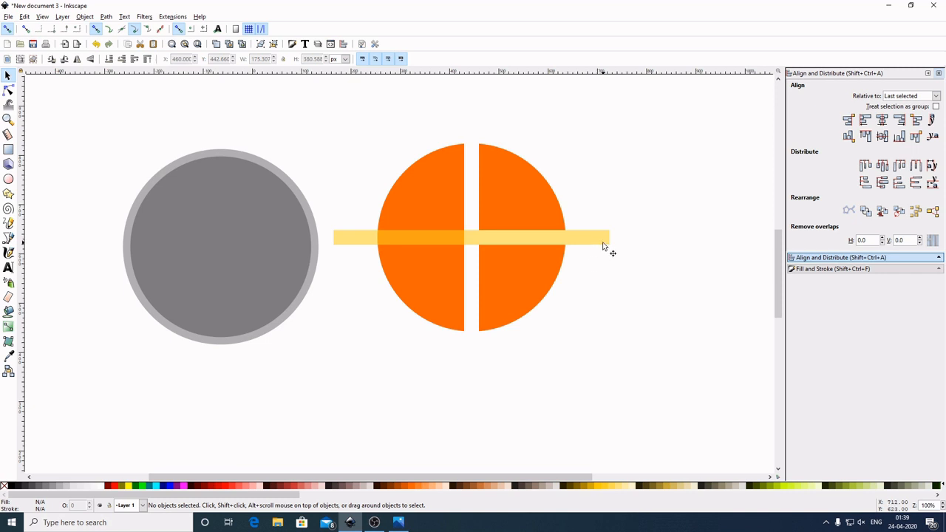
- Subtract the remaining horizontal yellow bar from the left orange half and break that half apart into two quarters
left_click(604, 242)
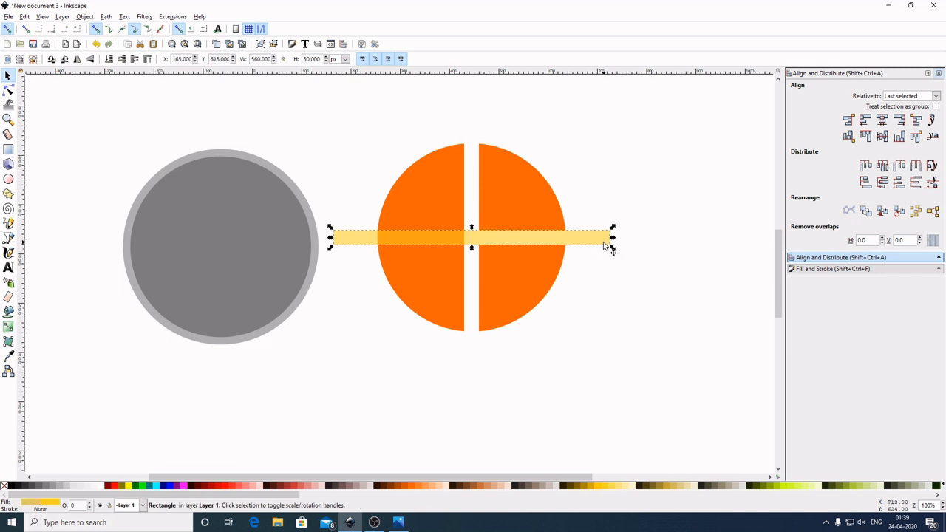
key("shift")
left_click(438, 198, "shift")
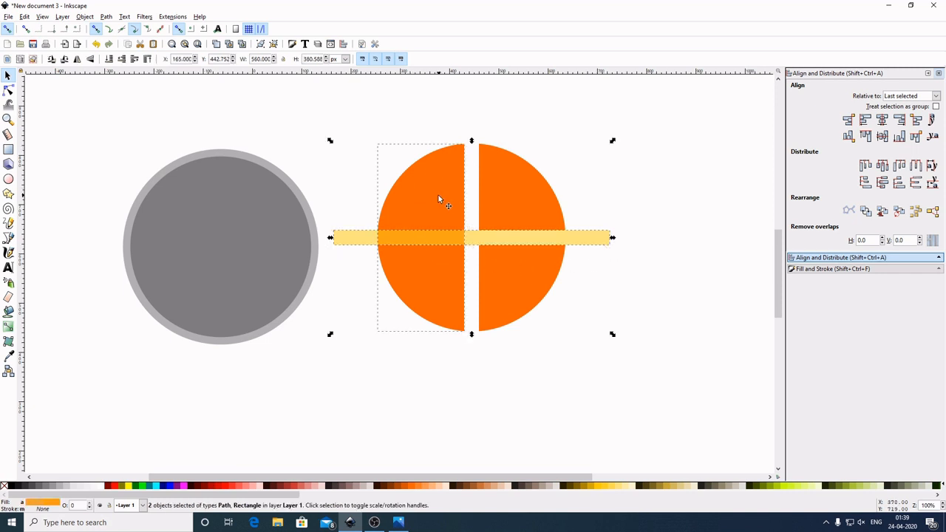
left_click(105, 16)
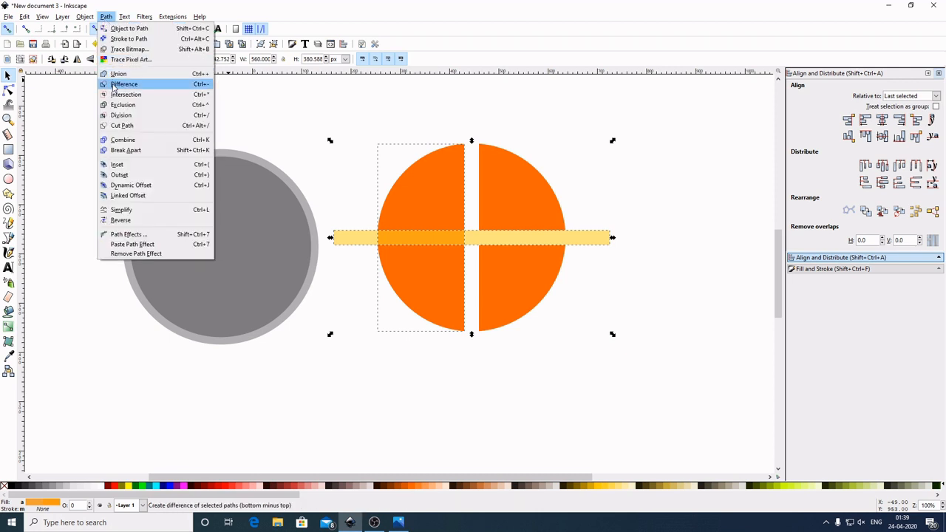
left_click(118, 84)
left_click(105, 16)
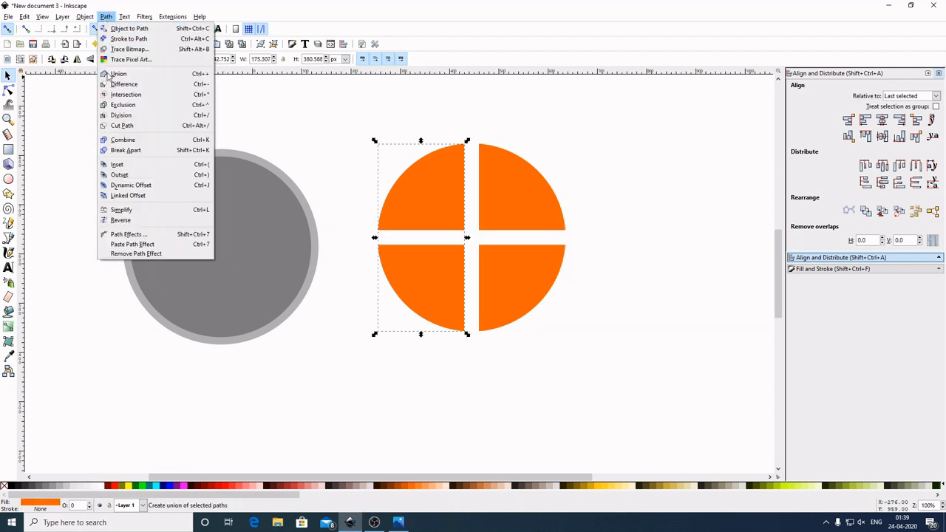
left_click(125, 148)
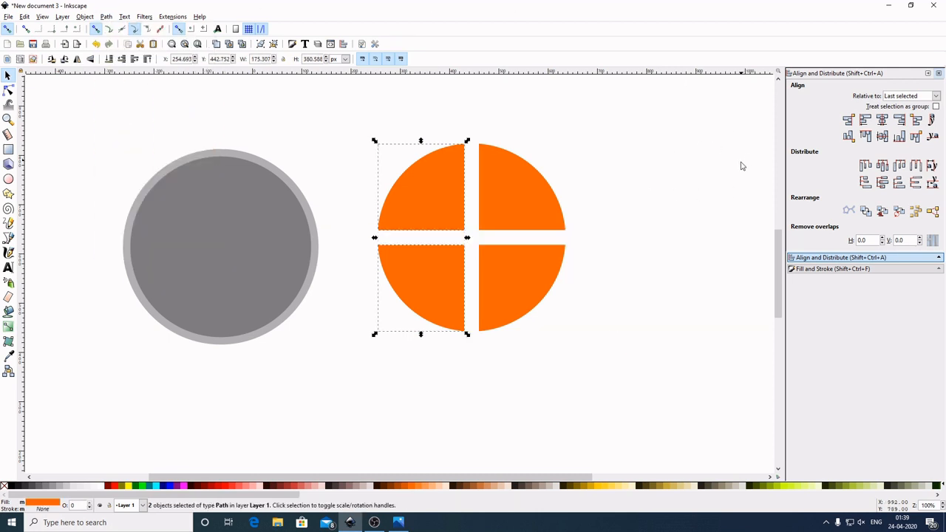
left_click(721, 177)
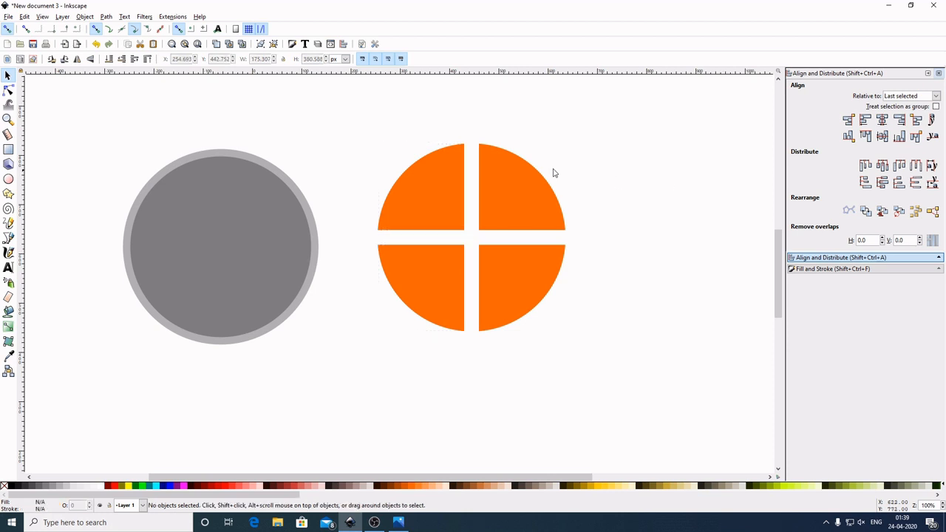
- Group the four orange quarters and centre the group on the gray circle both horizontally and vertically
left_click_drag(347, 104, 614, 354)
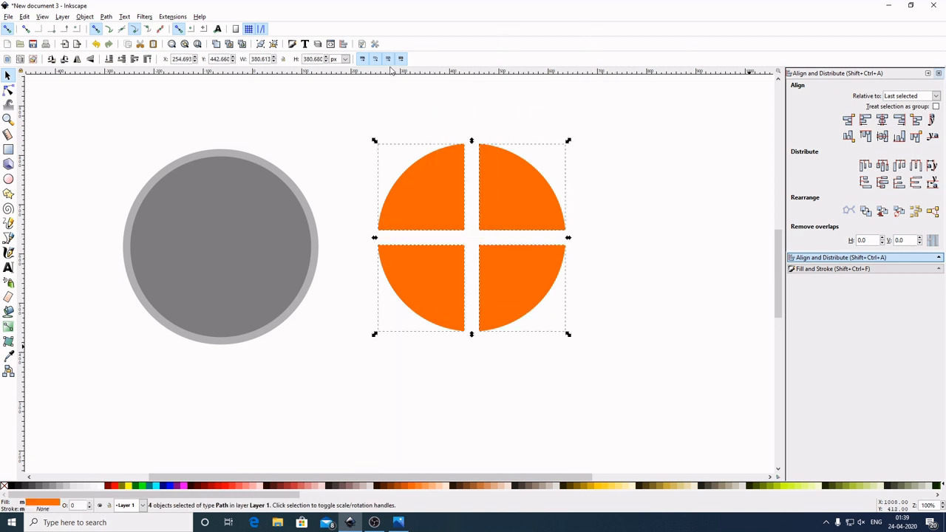
left_click(260, 44)
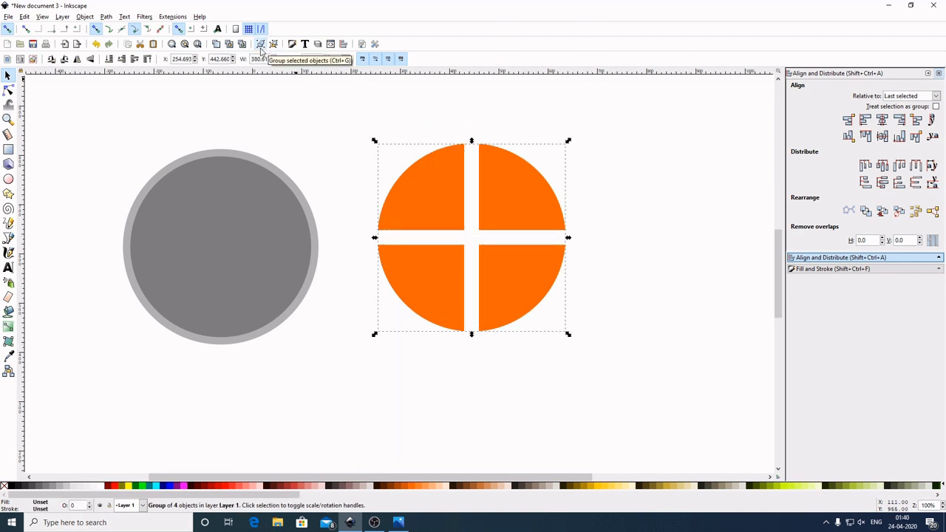
left_click(243, 250, "shift")
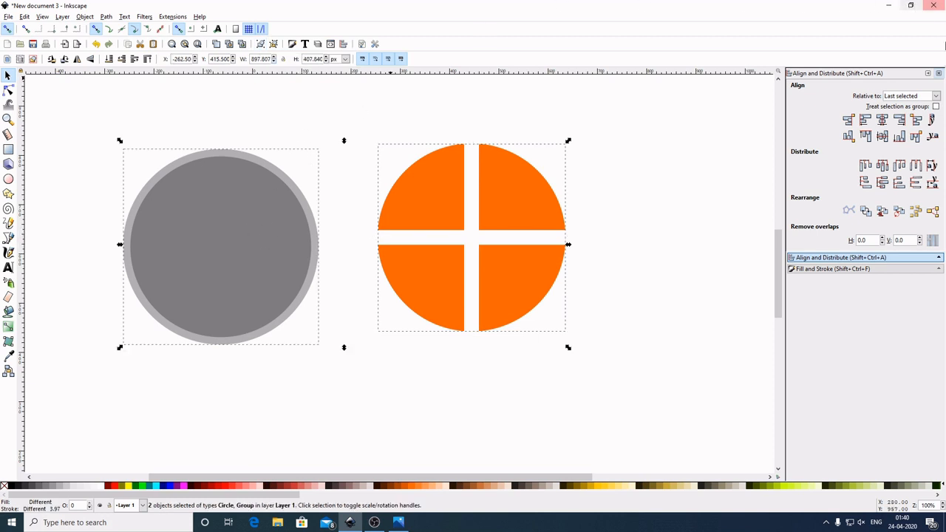
left_click(881, 119)
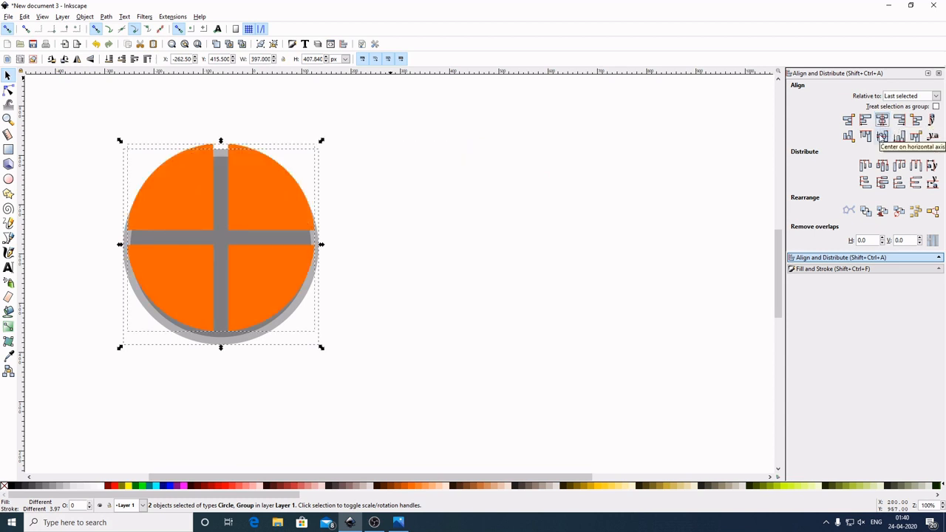
left_click(881, 136)
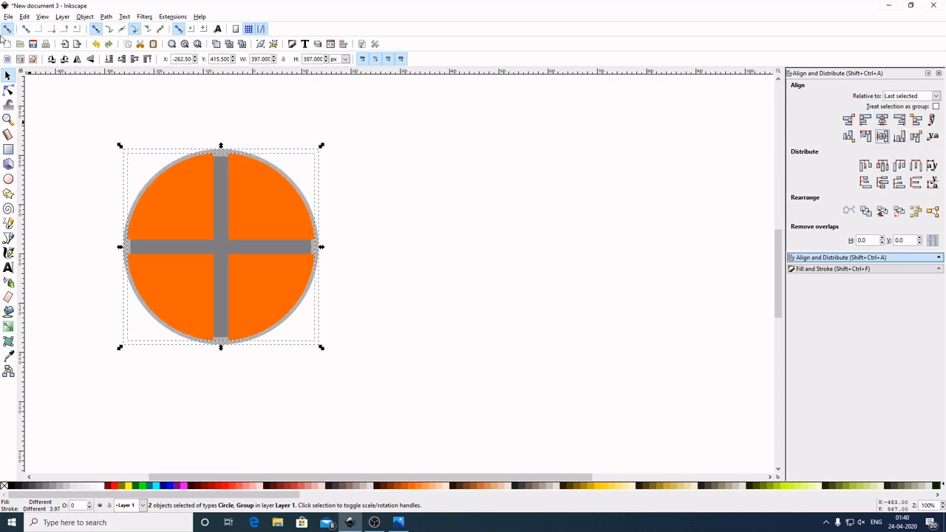
left_click(443, 291)
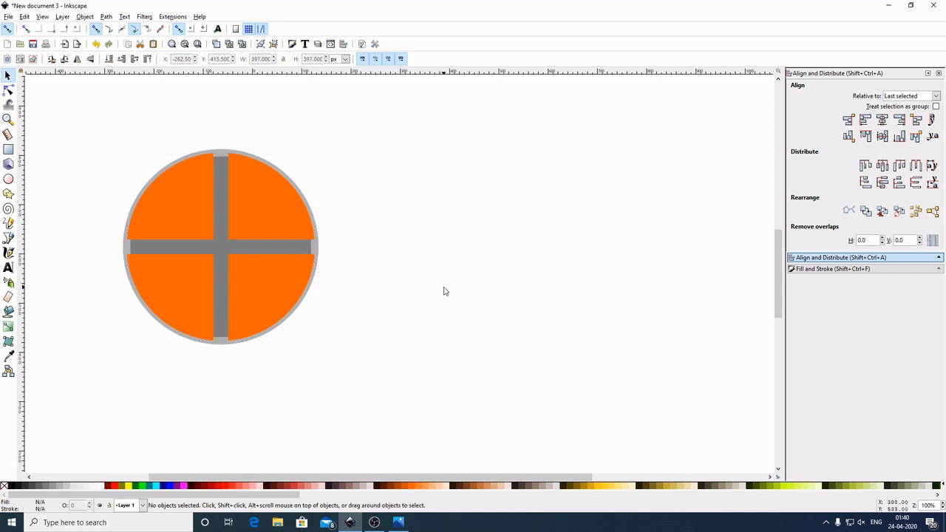
- Ungroup the four orange quarters on the gray circle
left_click(265, 218)
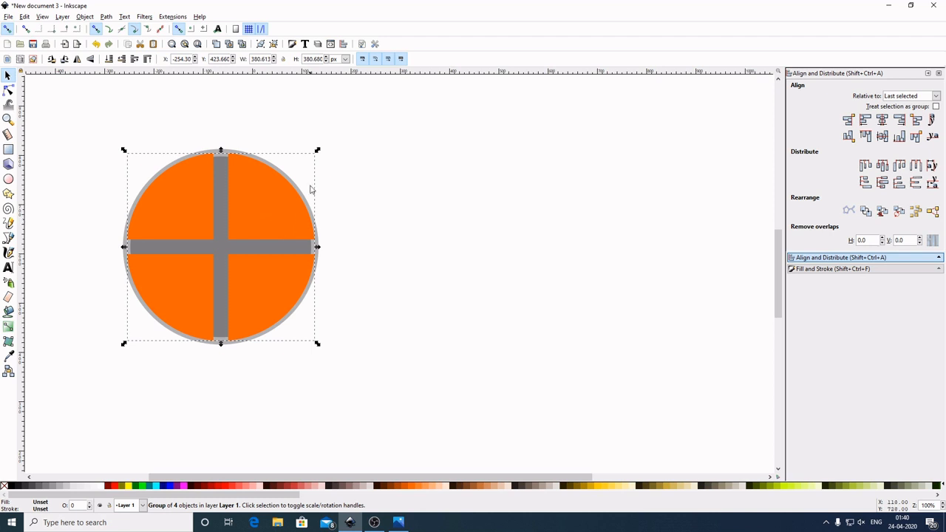
left_click(275, 46)
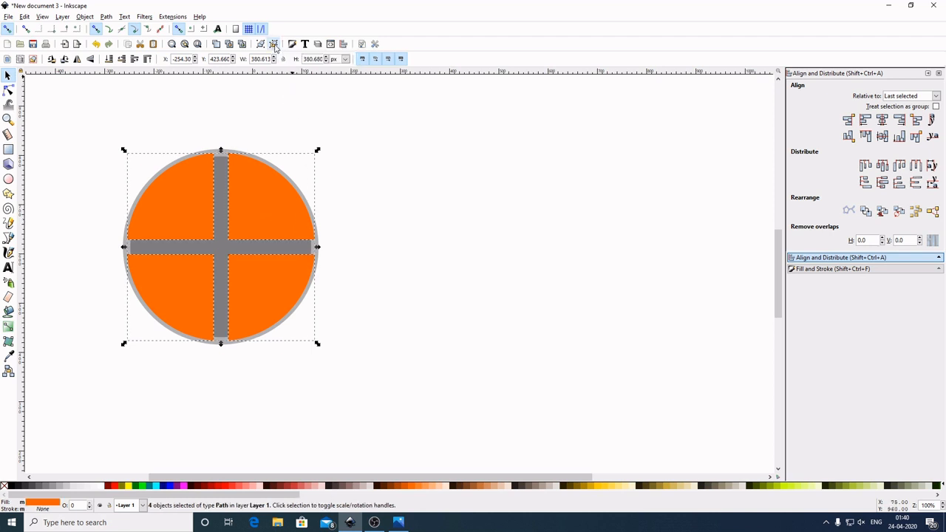
left_click(515, 266)
- Move the two upper orange quarters diagonally up and outward, away from the gray circle's centre
left_click(271, 213)
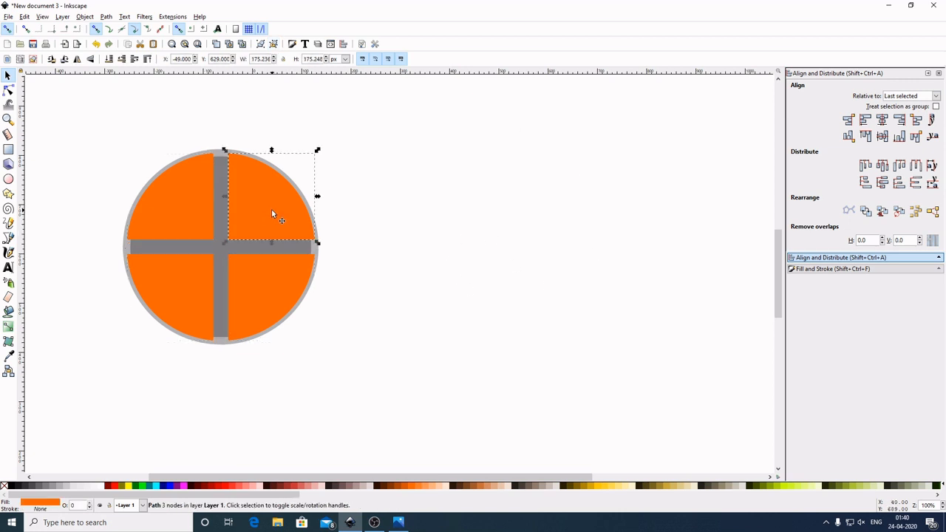
left_click_drag(271, 214, 296, 197)
left_click(183, 205)
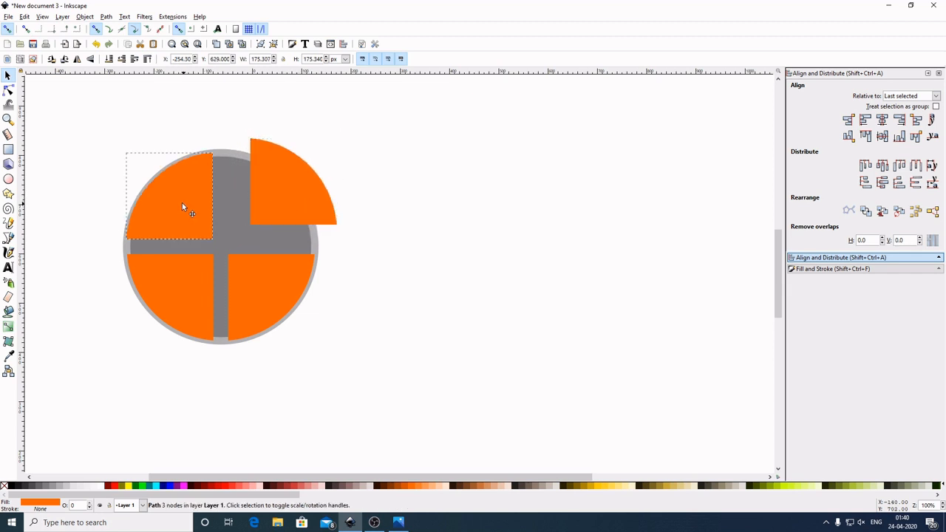
left_click_drag(182, 205, 163, 190)
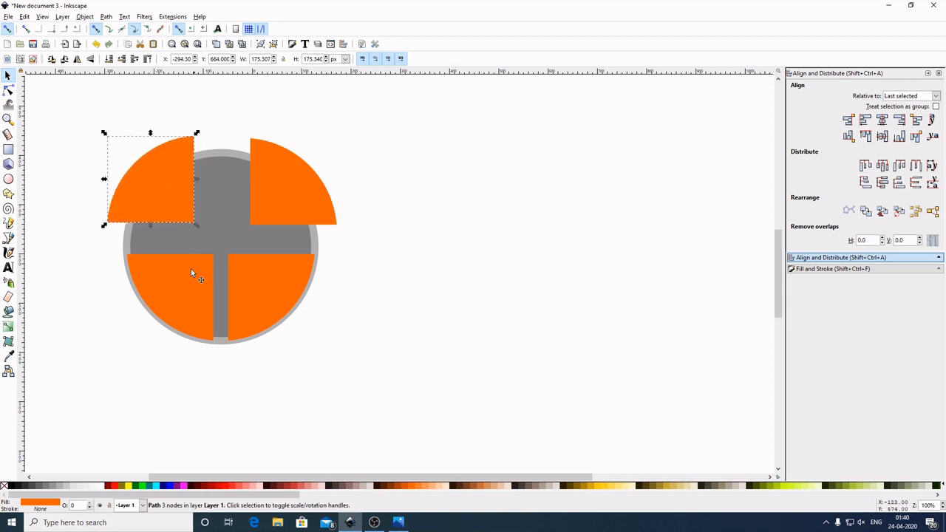
- Move the two lower orange quarters diagonally down and outward, away from the gray circle's centre
left_click_drag(182, 287, 160, 297)
left_click(277, 281)
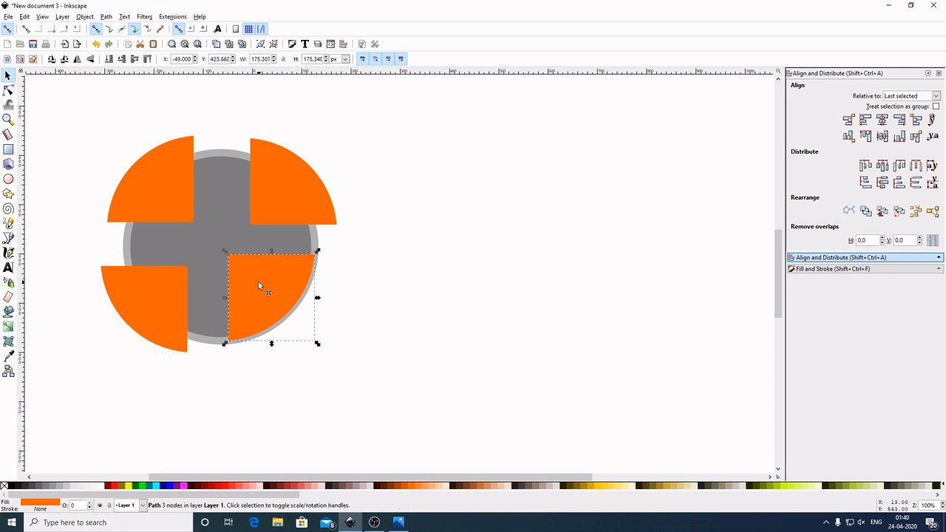
left_click_drag(258, 280, 282, 296)
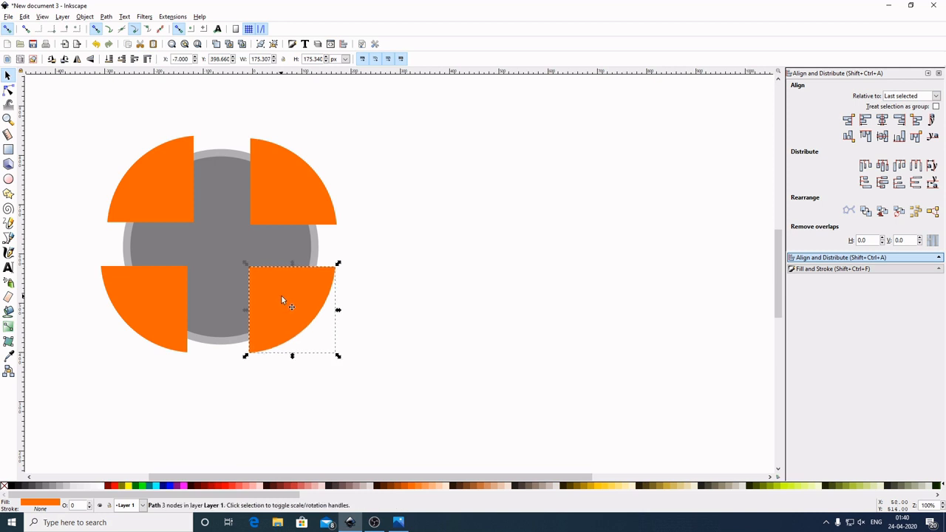
- Select all four orange quarters and lower them to the bottom, behind the gray circle
left_click(312, 203, "shift")
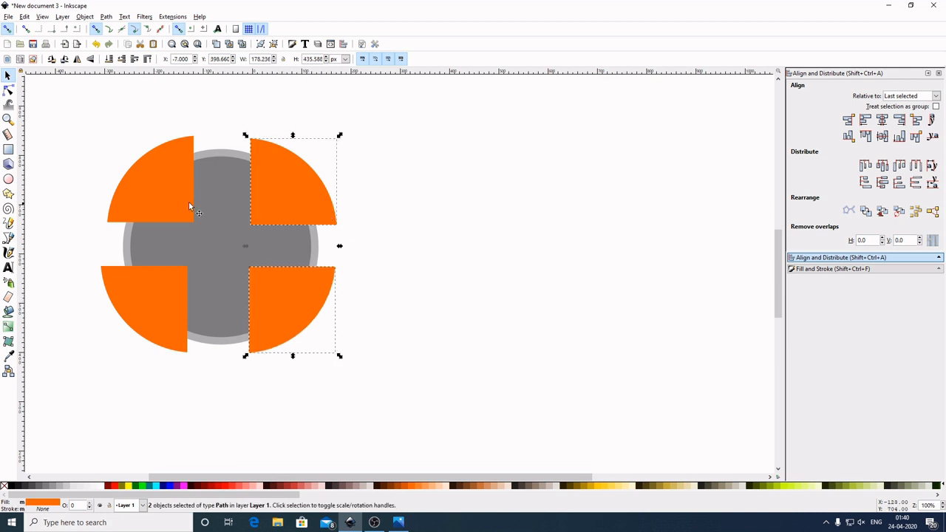
left_click(188, 202, "shift")
left_click(146, 306, "shift")
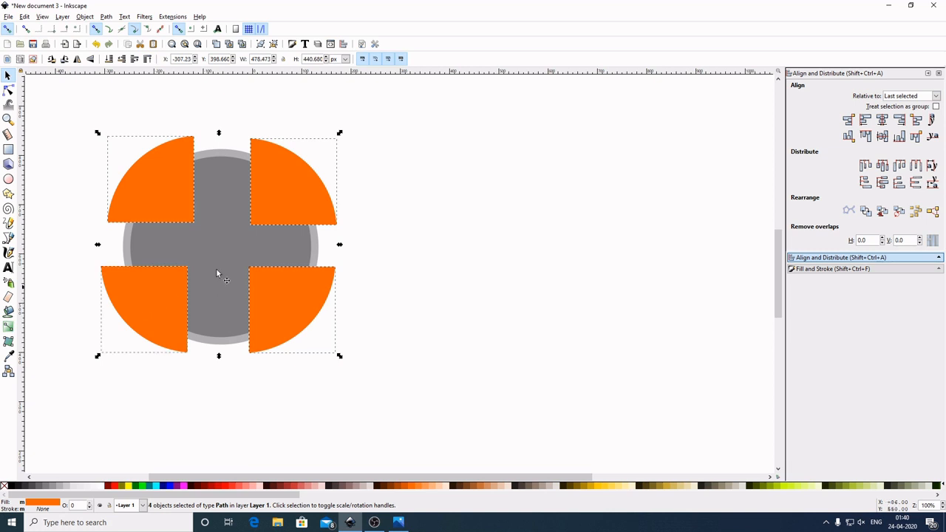
left_click(109, 59)
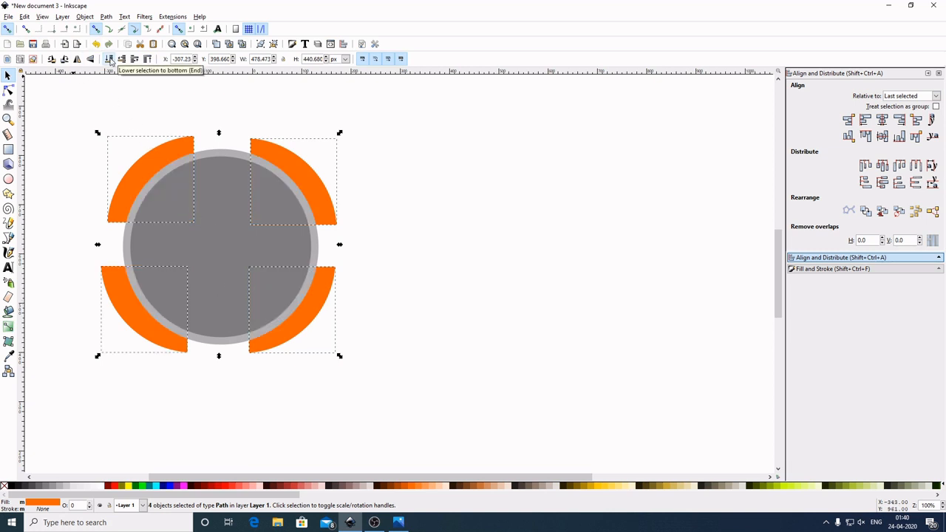
left_click(558, 265)
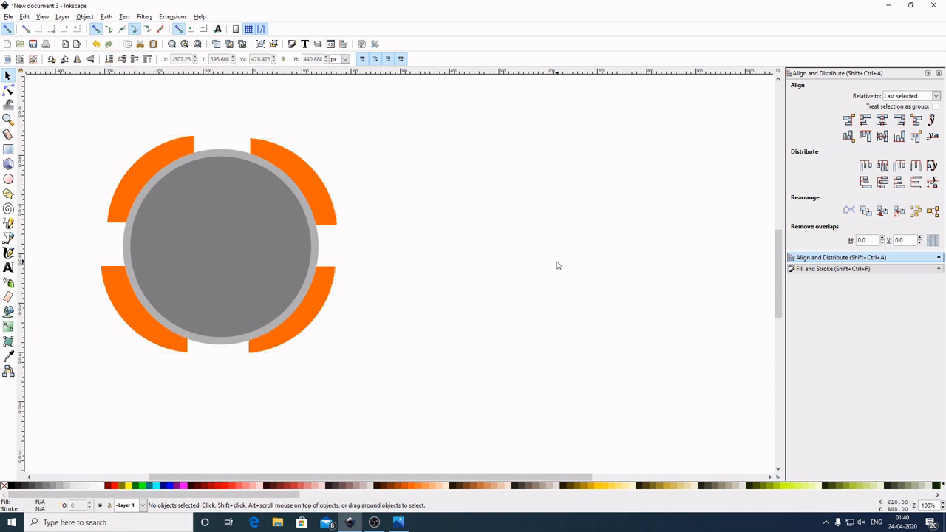
- Fill the upper-left orange quarter with pinkish red and the upper-right quarter with bright purple (#CC00FF)
scroll(558, 266, "left", 6)
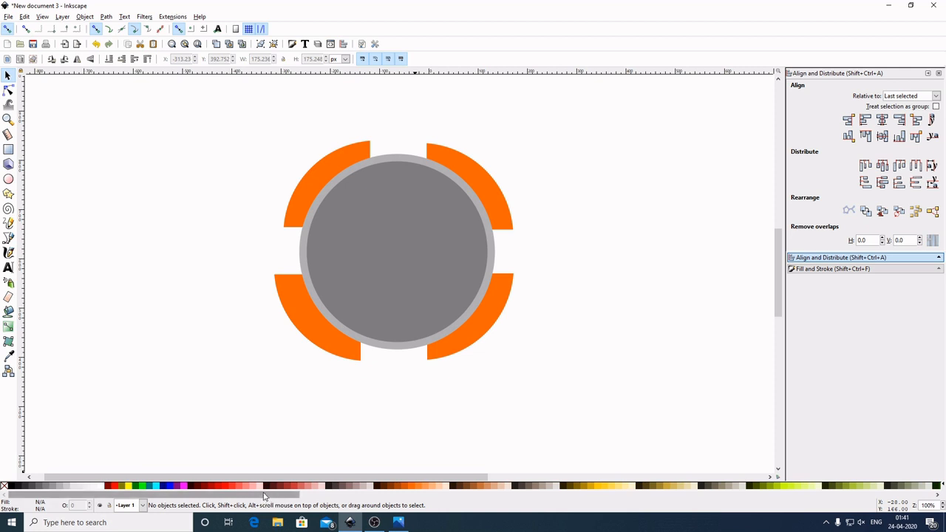
left_click_drag(263, 494, 897, 494)
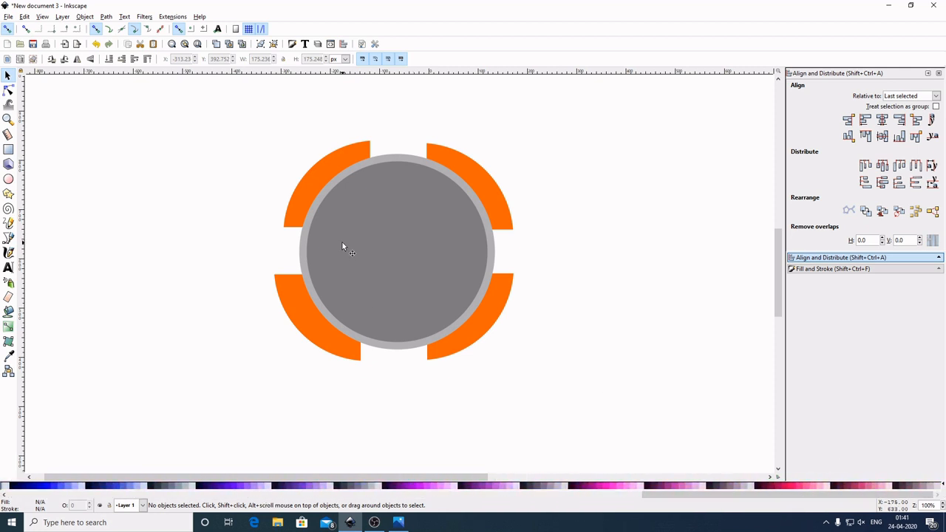
left_click(306, 176)
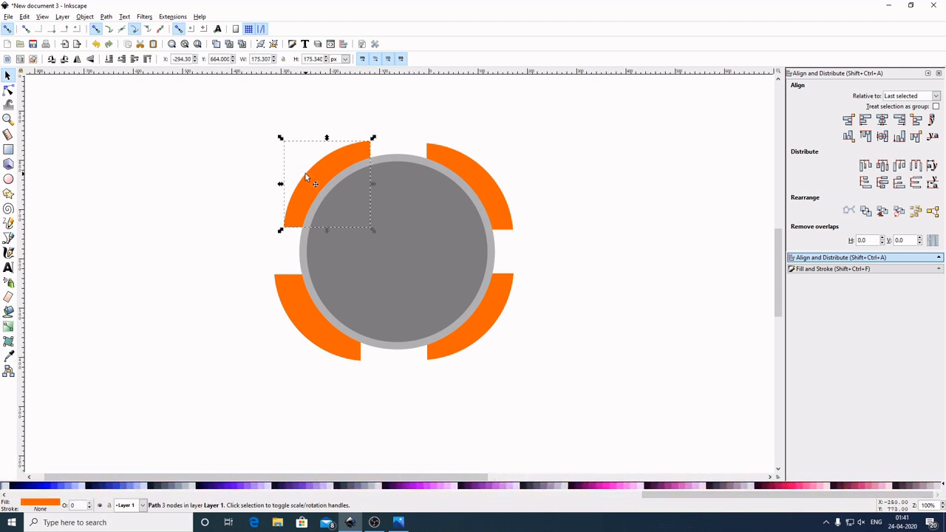
left_click(791, 488)
left_click(499, 191)
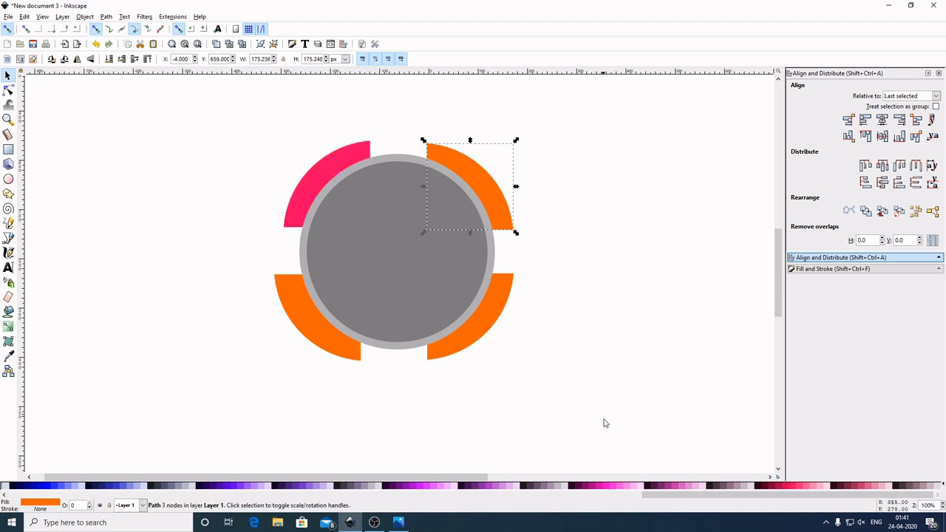
left_click(422, 488)
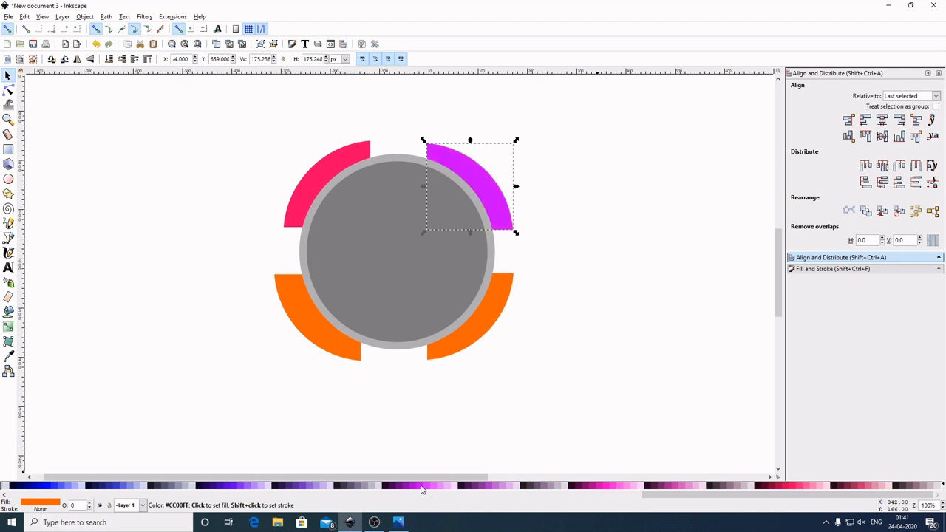
- Fill the lower-right orange quarter with violet (#5500D4) and the lower-left quarter with blue (#0066FF)
left_click(494, 308)
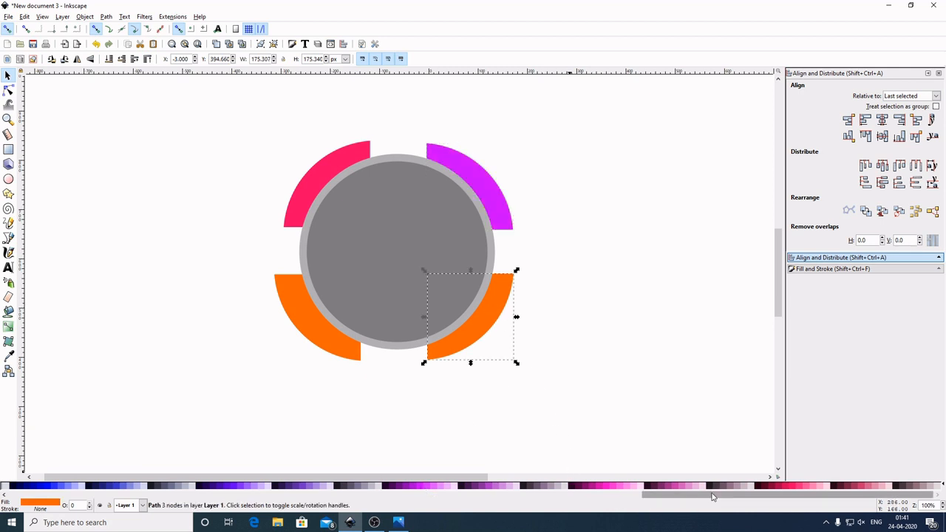
scroll(712, 491, "left", 5)
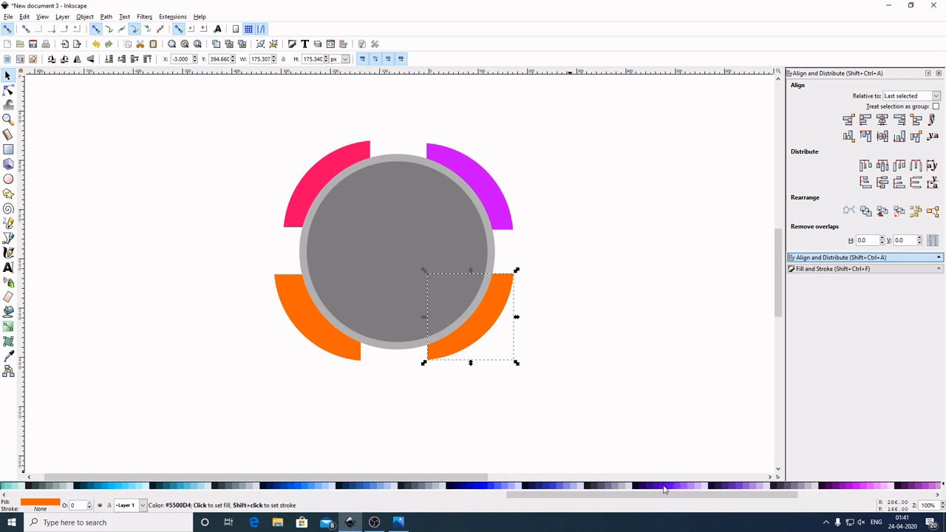
left_click(662, 487)
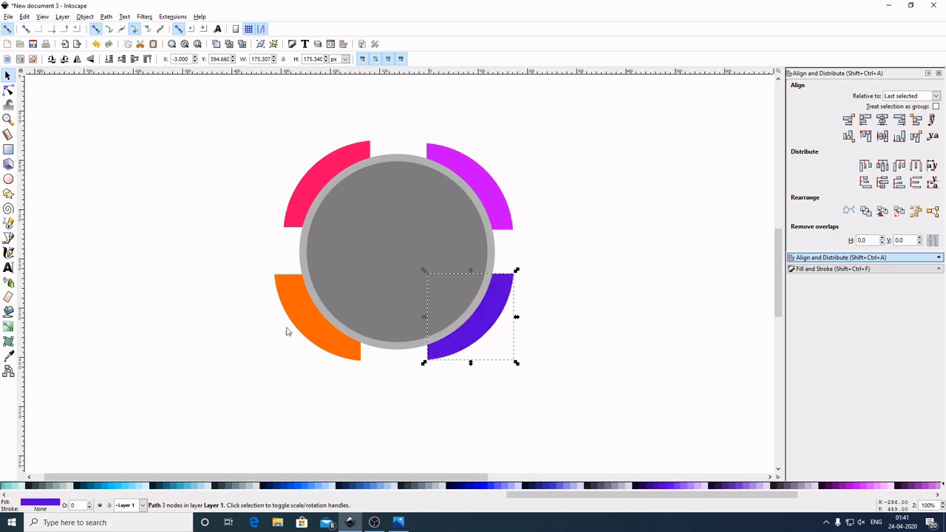
left_click(322, 323)
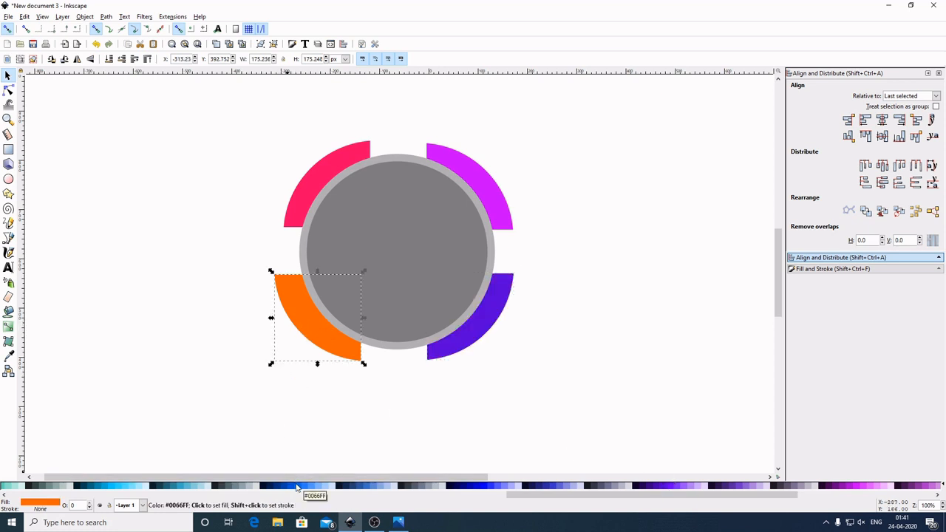
left_click(297, 488)
left_click(600, 334)
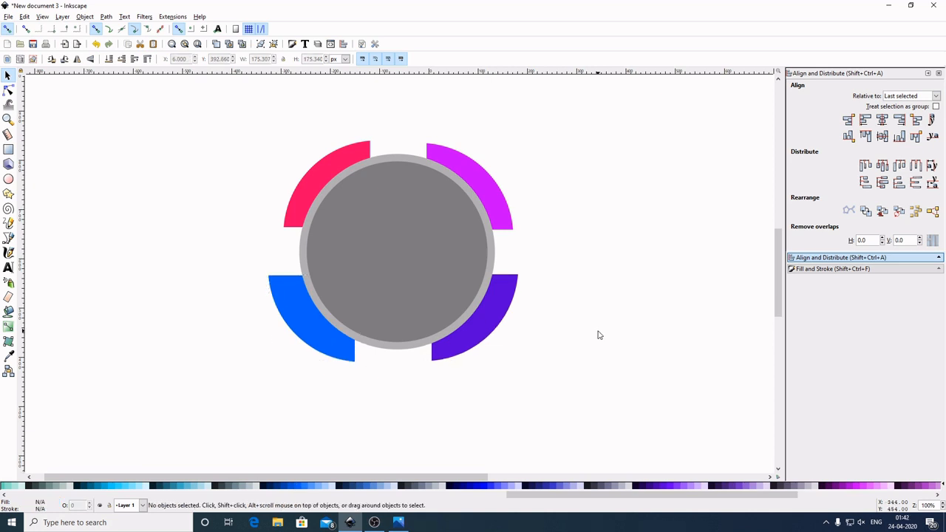
- Scale the gray circle down proportionally about its centre to about 369 px across
left_click(363, 233)
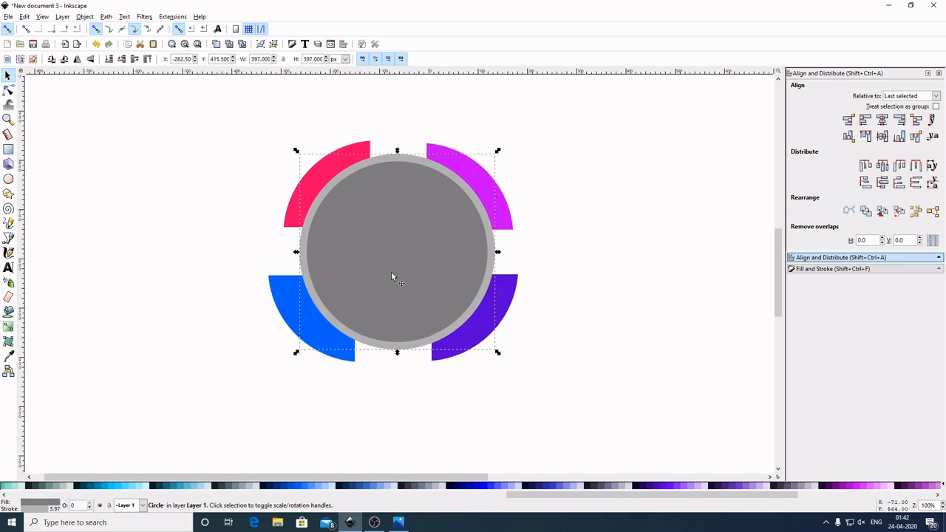
left_click(622, 300)
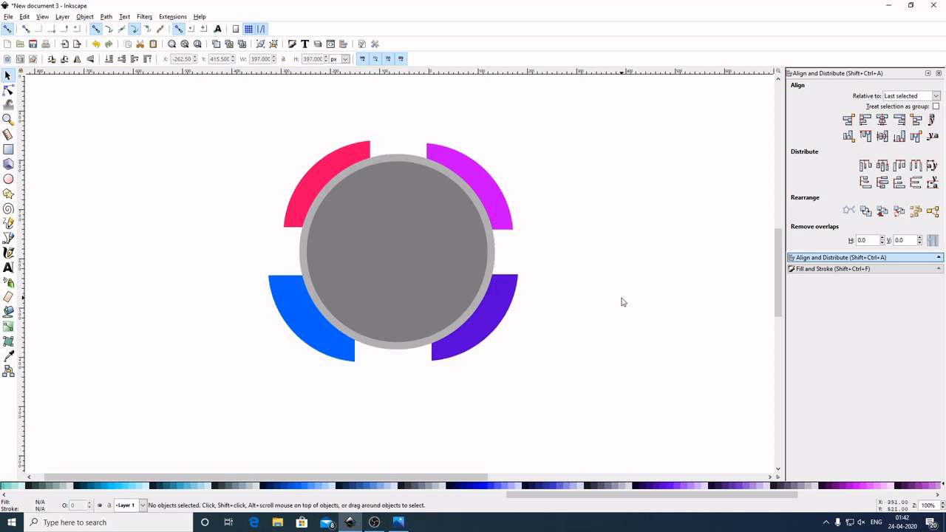
left_click(405, 252)
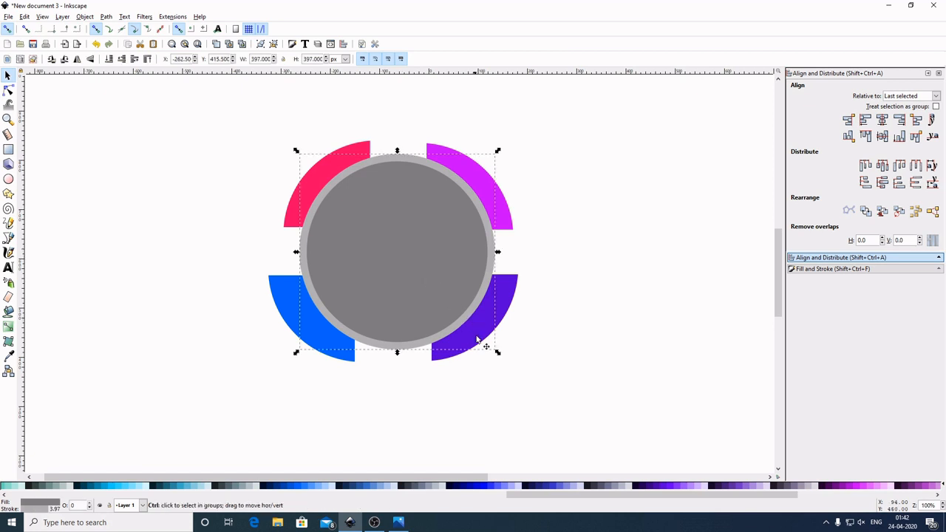
left_click_drag(497, 355, 492, 348)
left_click(387, 397)
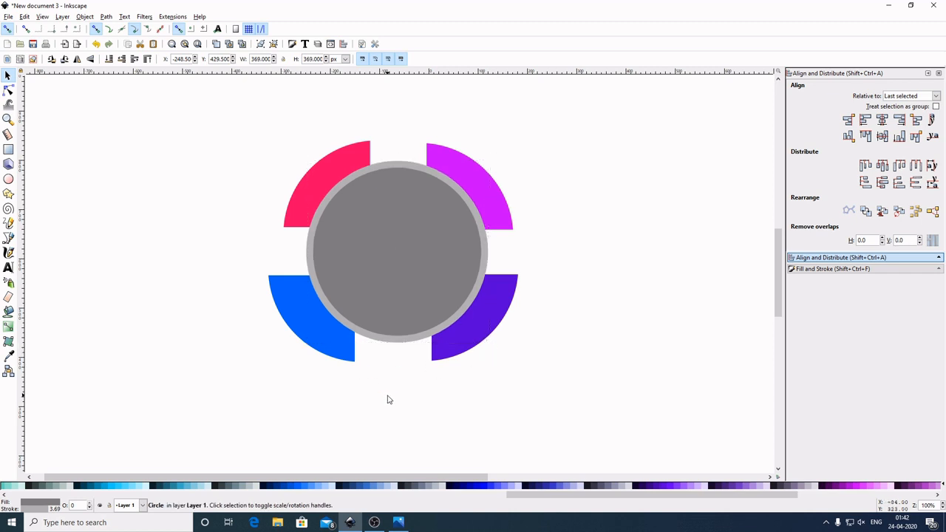
- Shift the blue lower-left quarter slightly inward and up toward the gray circle
left_click(328, 338)
left_click_drag(326, 338, 330, 337)
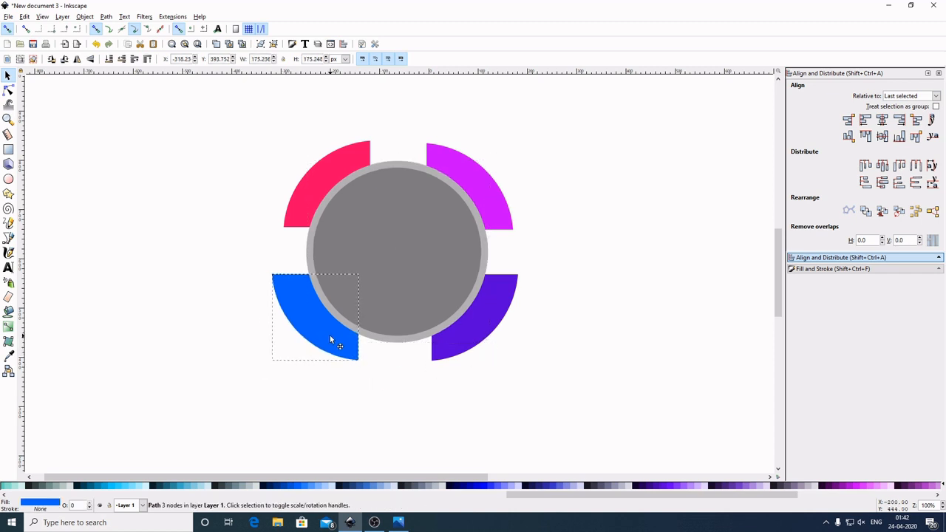
left_click(473, 332)
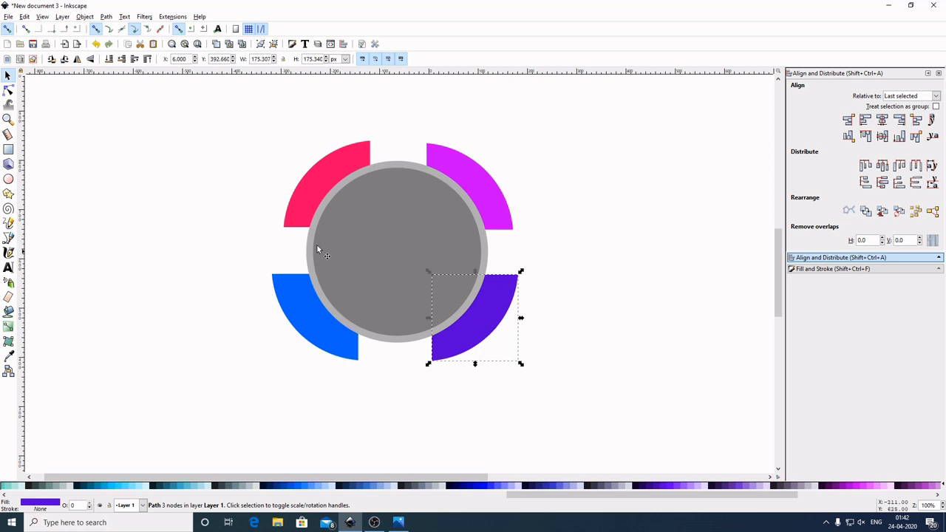
left_click_drag(299, 309, 305, 311)
left_click(145, 241)
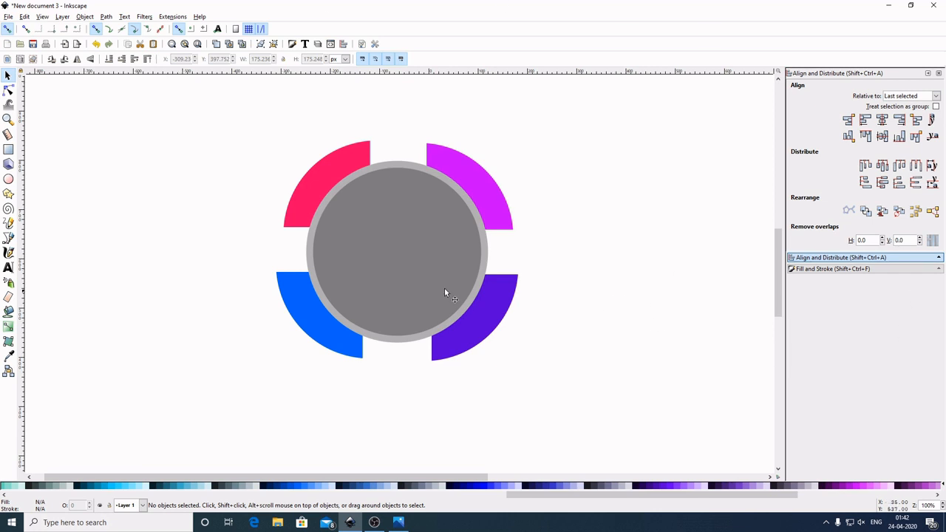
- Give the central gray circle a white fill and a 10% Gray stroke
left_click(410, 259)
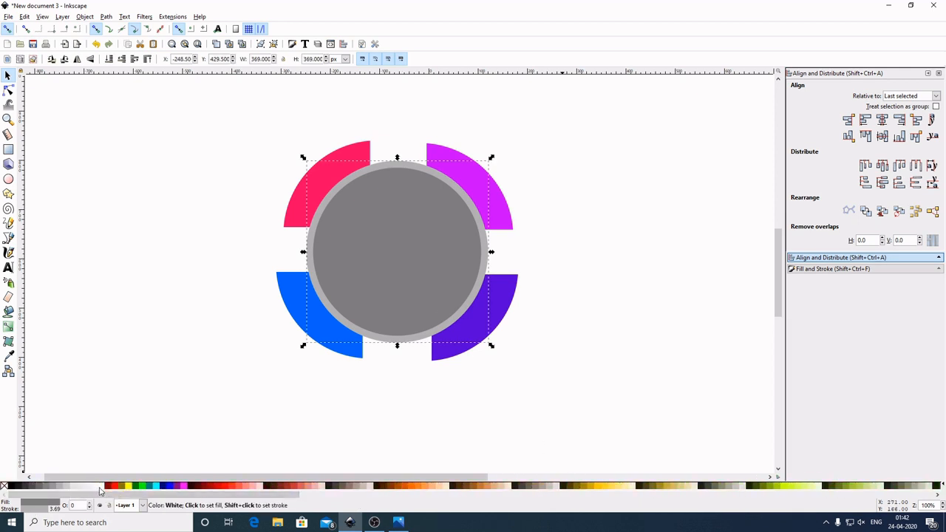
left_click(100, 489)
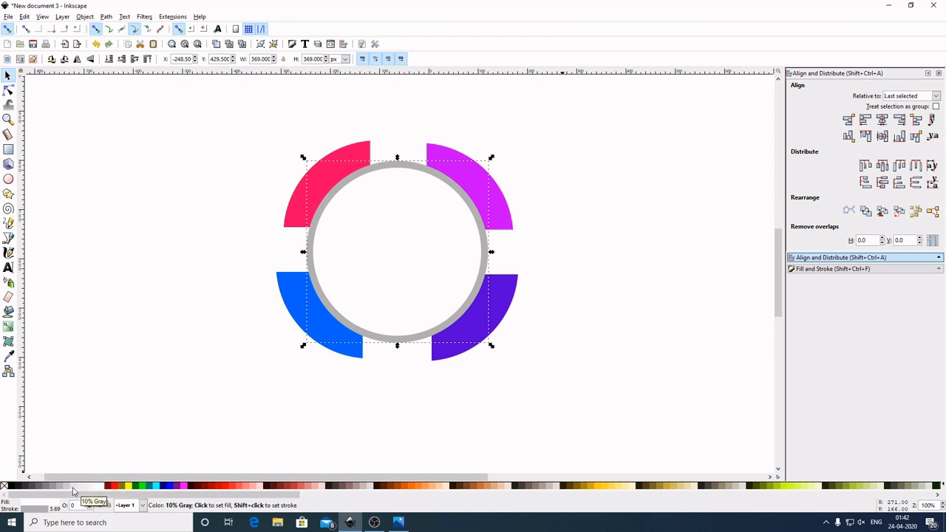
left_click(73, 491, "shift")
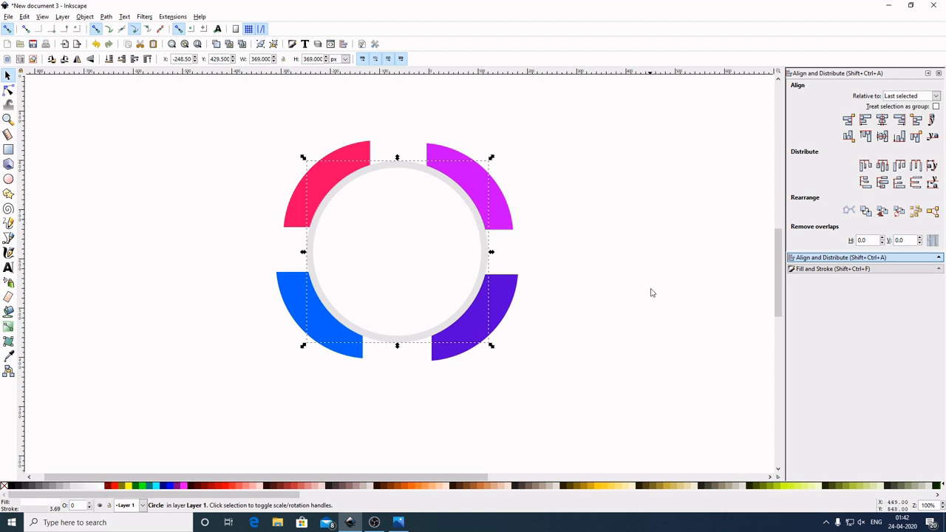
left_click(671, 316)
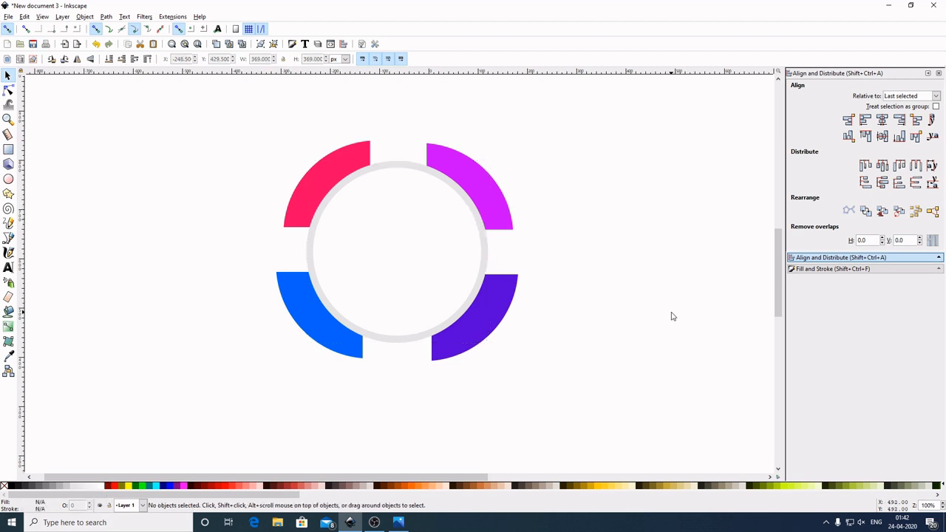
- Switch to Photos to examine the reference design business infographics.png, and return to Inkscape
key("ctrl")
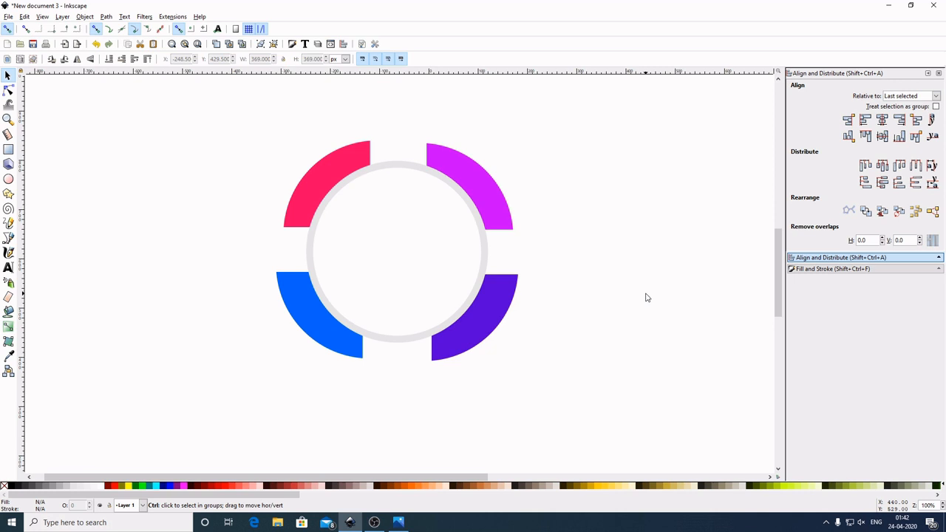
scroll(647, 297, "down", 2)
left_click_drag(599, 317, 687, 299)
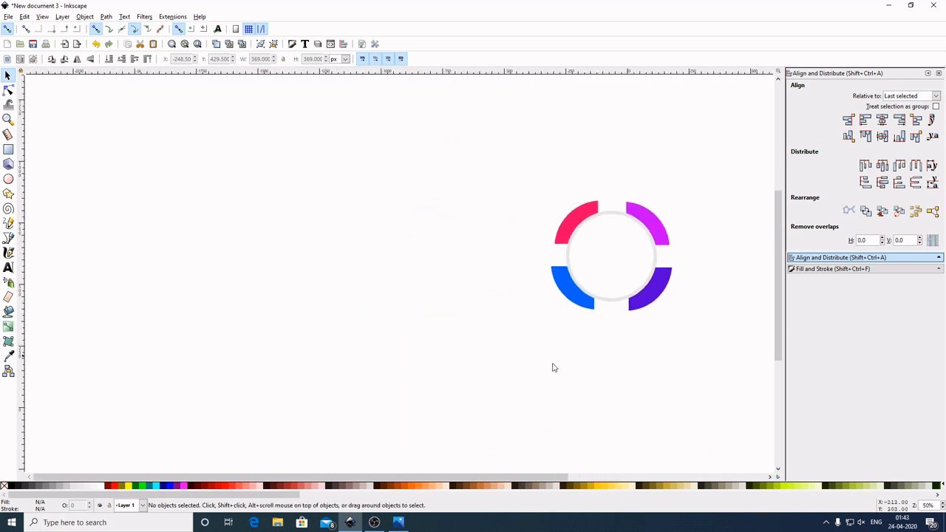
left_click(399, 522)
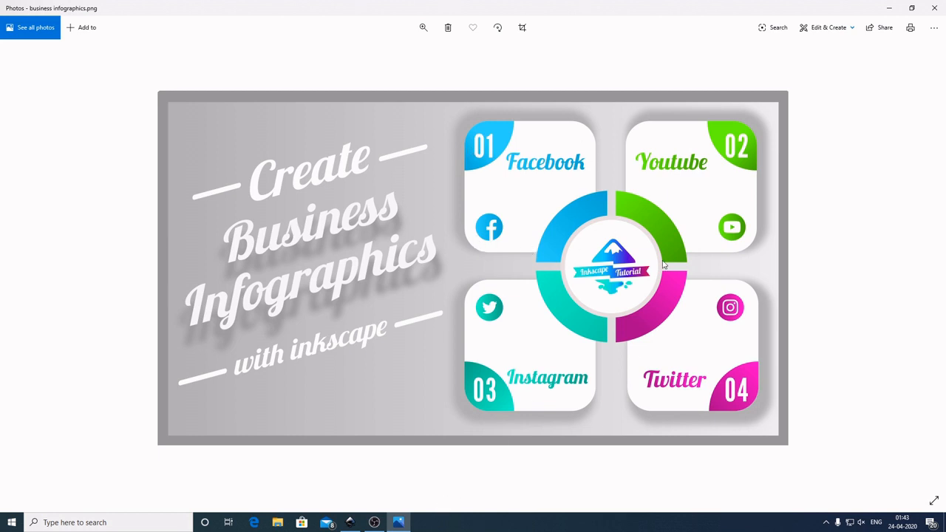
left_click(889, 8)
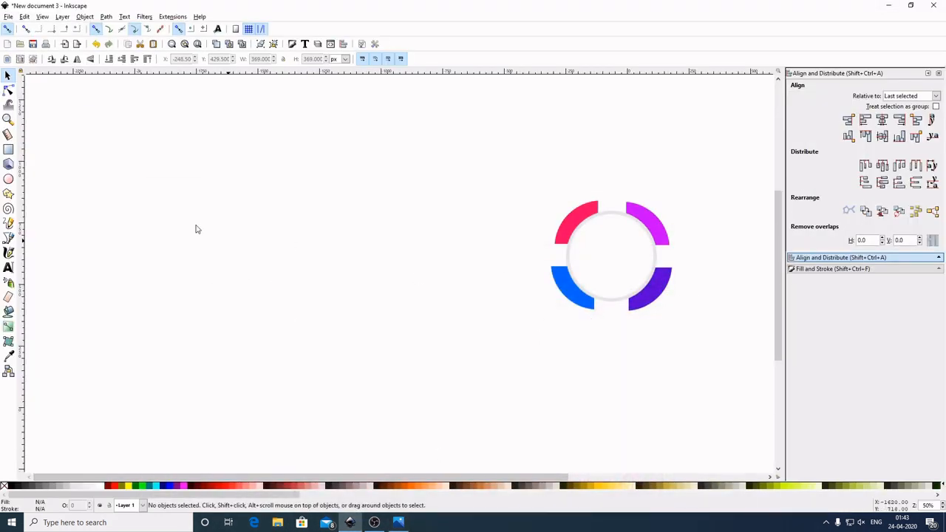
- Draw a square of about 708 px, place it in the empty area left of the ring, and fill it with medium gray
left_click(9, 150)
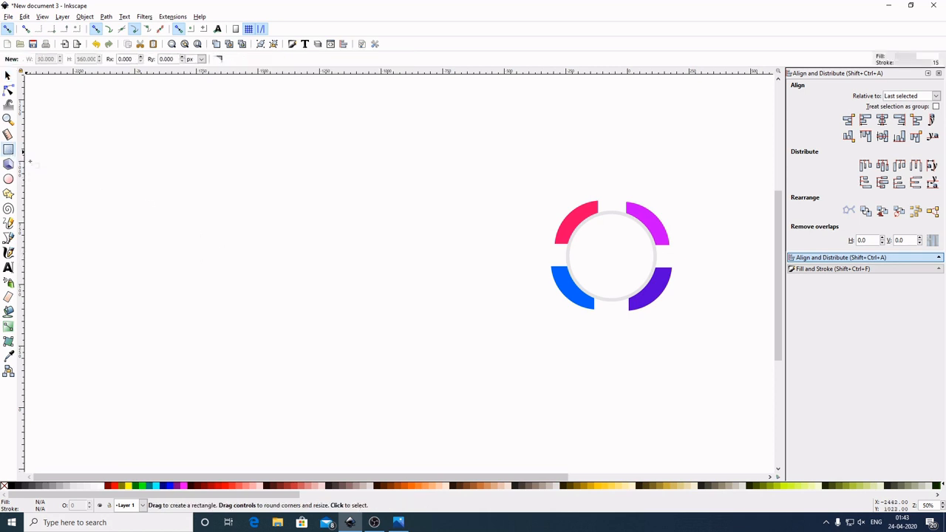
left_click_drag(194, 163, 282, 250)
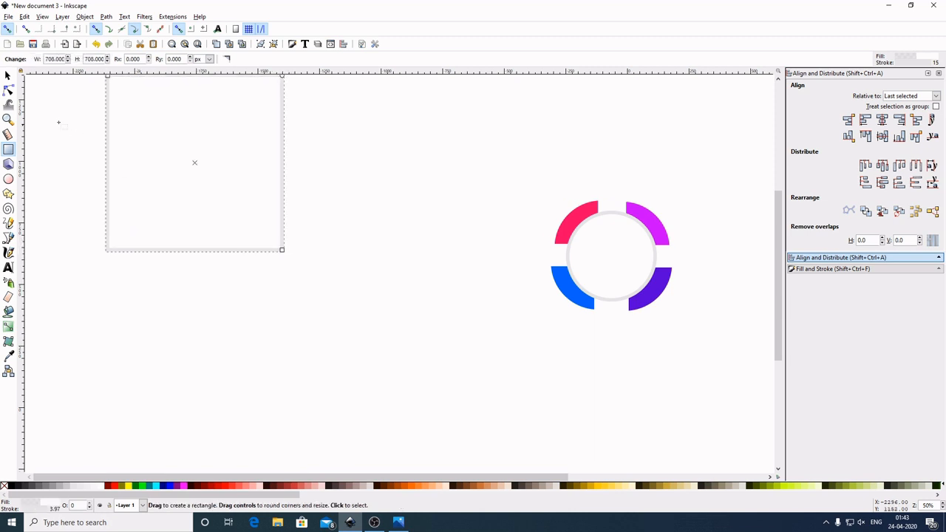
key("s")
left_click_drag(287, 151, 347, 211)
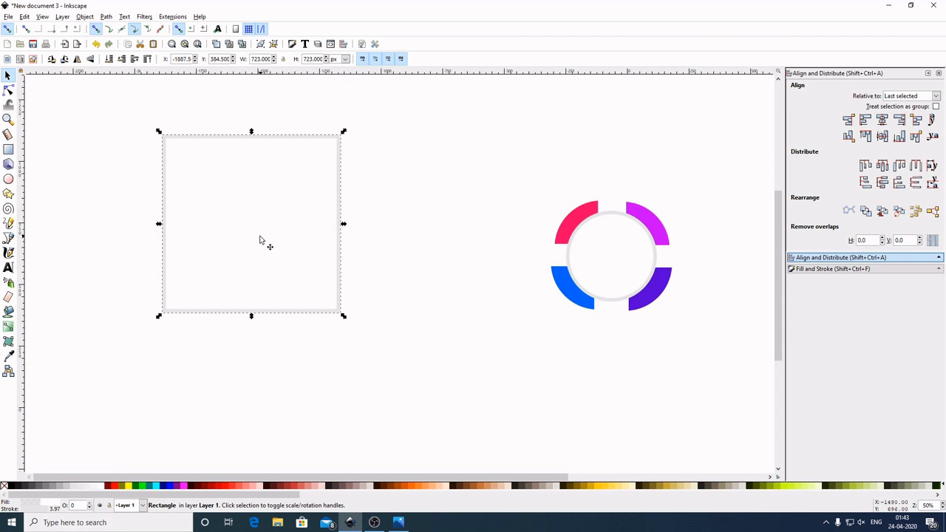
left_click(39, 488)
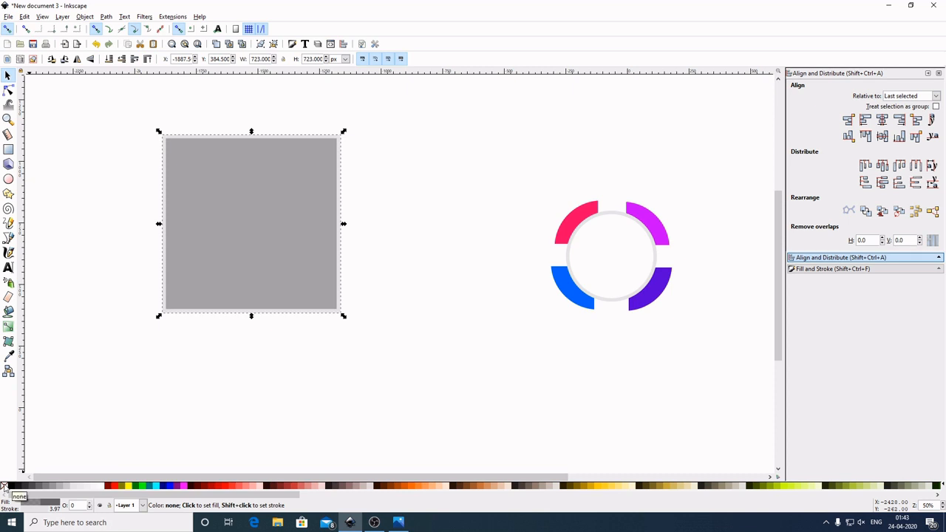
- Remove the stroke from the gray square and shift the square slightly right and down
left_click(4, 488, "shift")
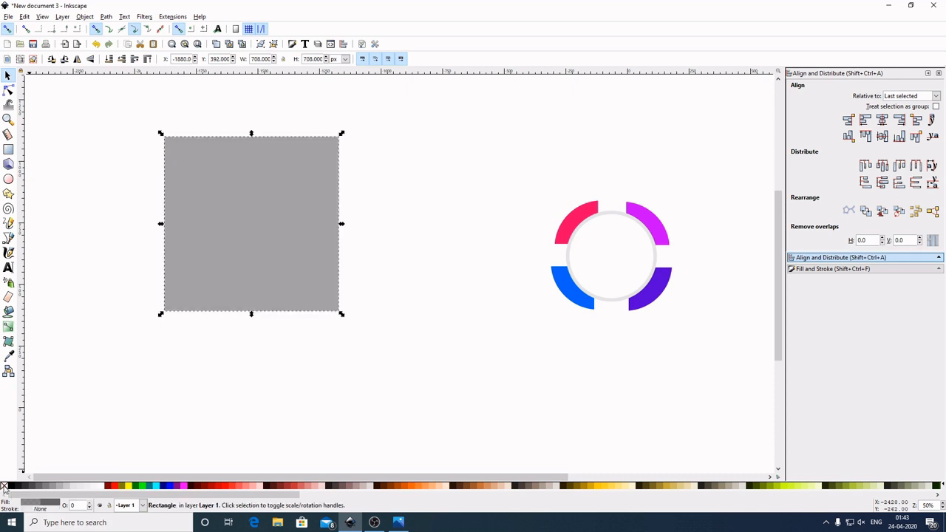
mouse_move(229, 237)
left_mouse_down()
mouse_move(259, 258)
mouse_move(236, 242)
left_mouse_up()
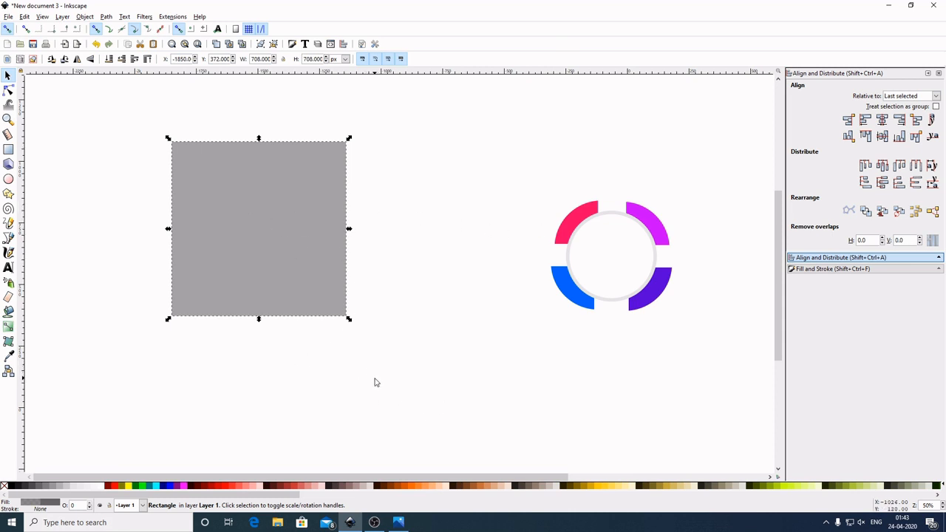
key("Escape")
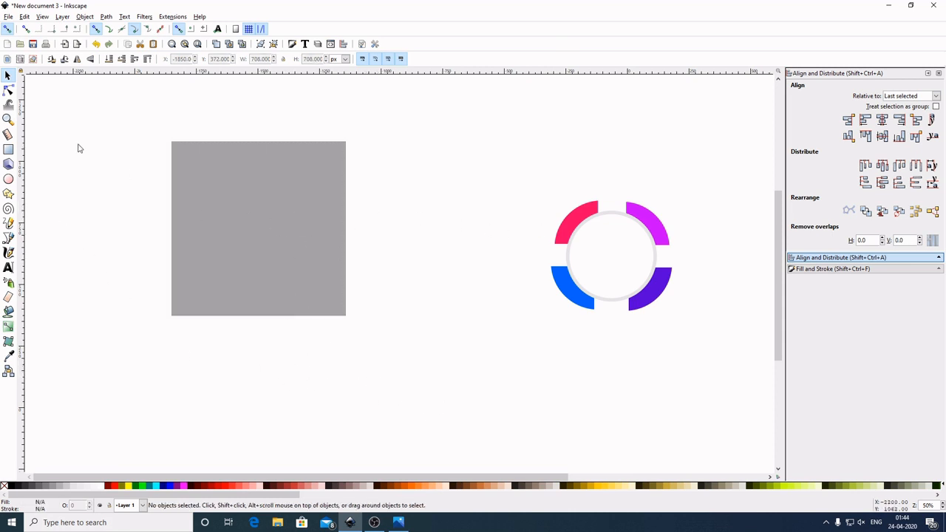
- Draw a circle about 468 px in diameter off the gray square's lower-left corner and fill it with red
left_click(8, 180)
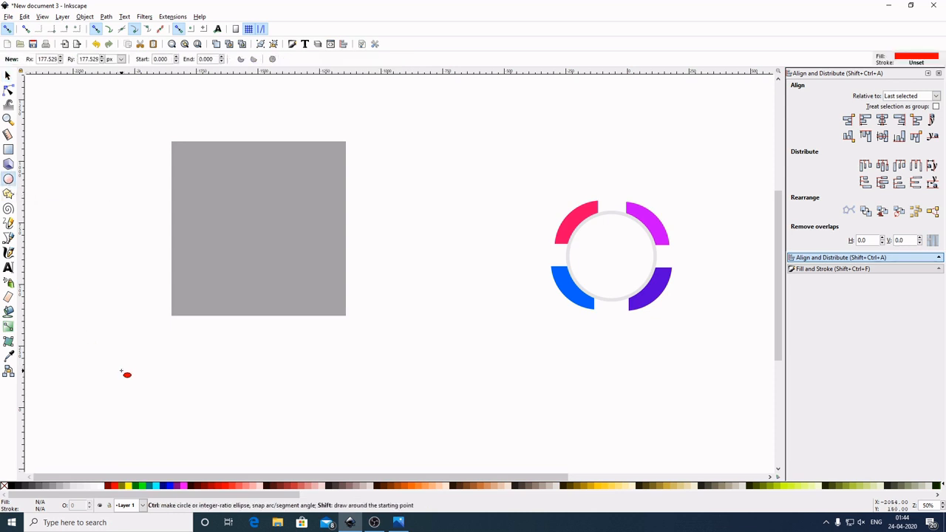
left_click_drag(122, 372, 187, 433)
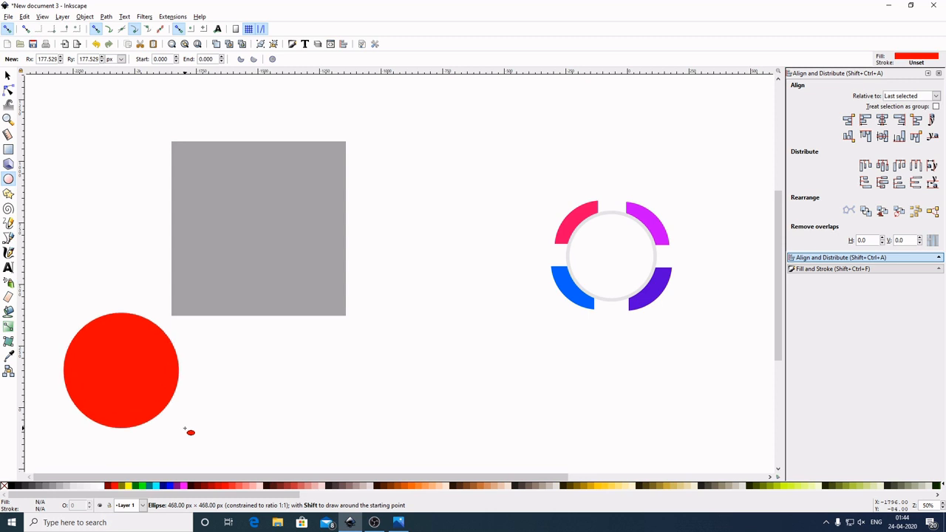
left_click(7, 76)
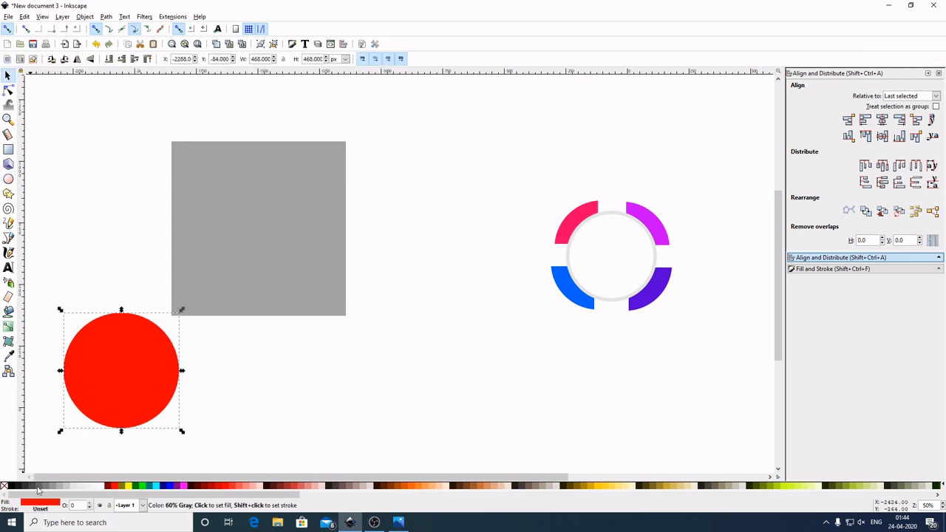
left_click(38, 486)
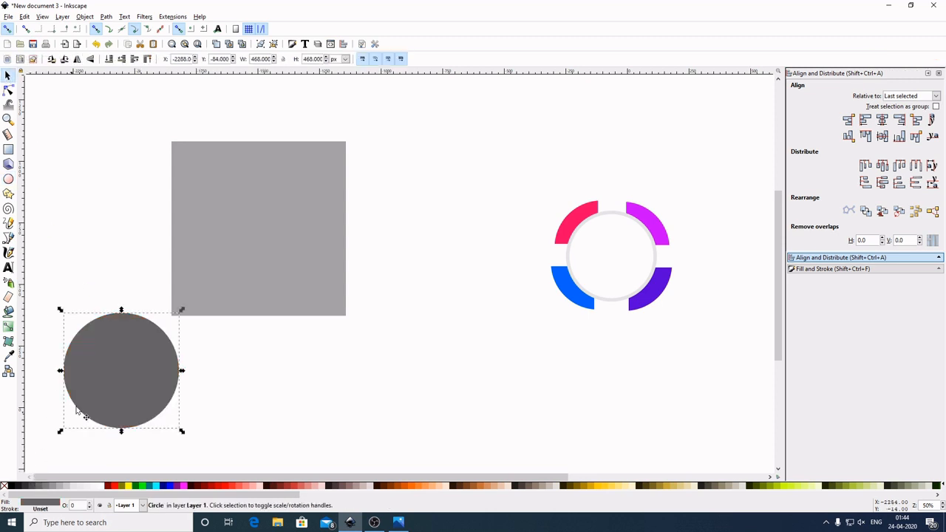
left_click(235, 488)
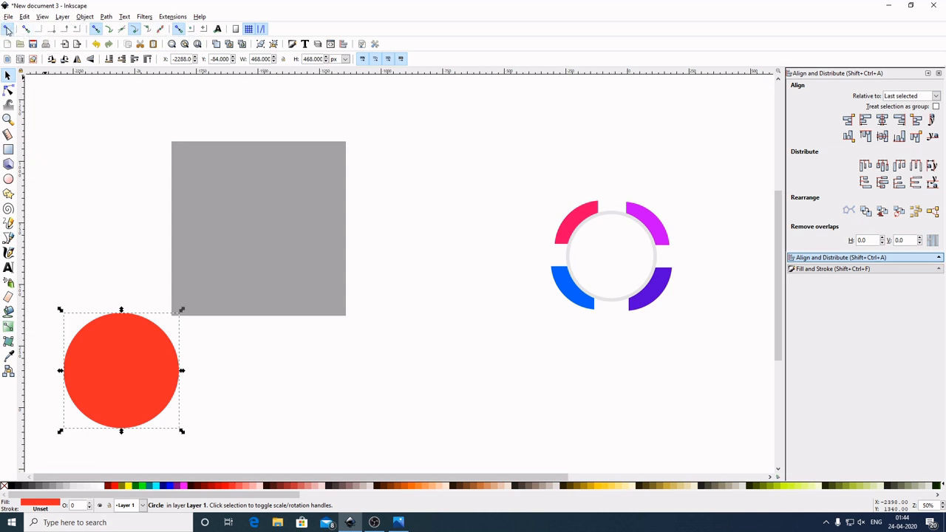
- Enable snapping to object centers and move the red circle so its center sits on the gray square's upper-left corner
left_click(7, 30)
left_click(8, 30)
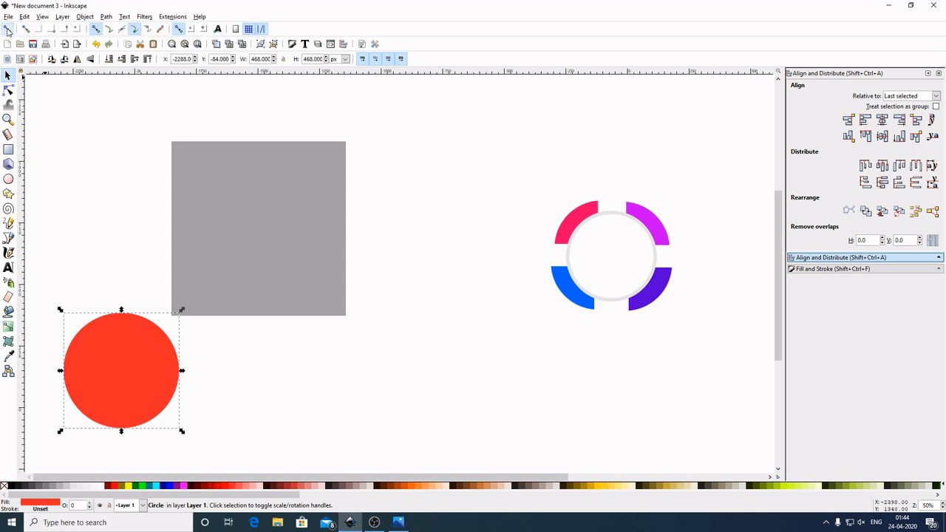
left_click(192, 33)
left_click_drag(126, 371, 193, 148)
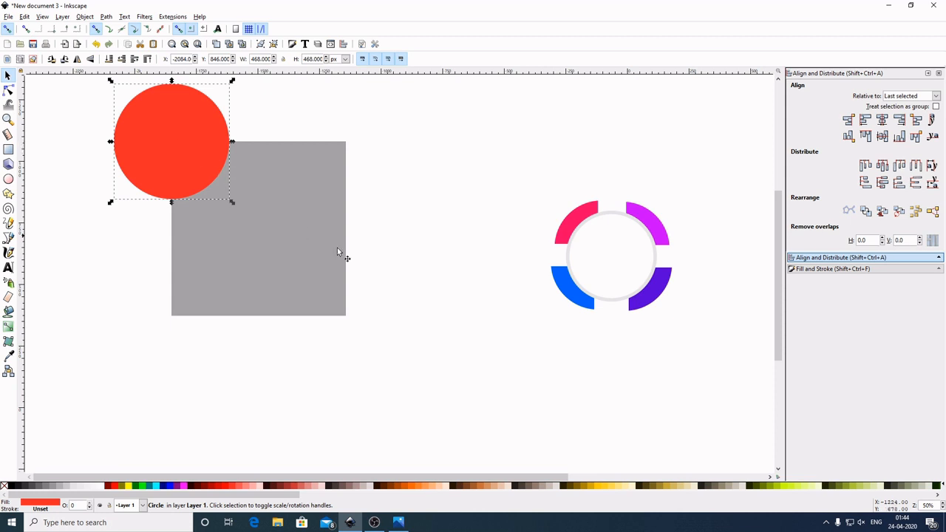
scroll(405, 293, "up", 1)
left_click_drag(383, 246, 499, 337)
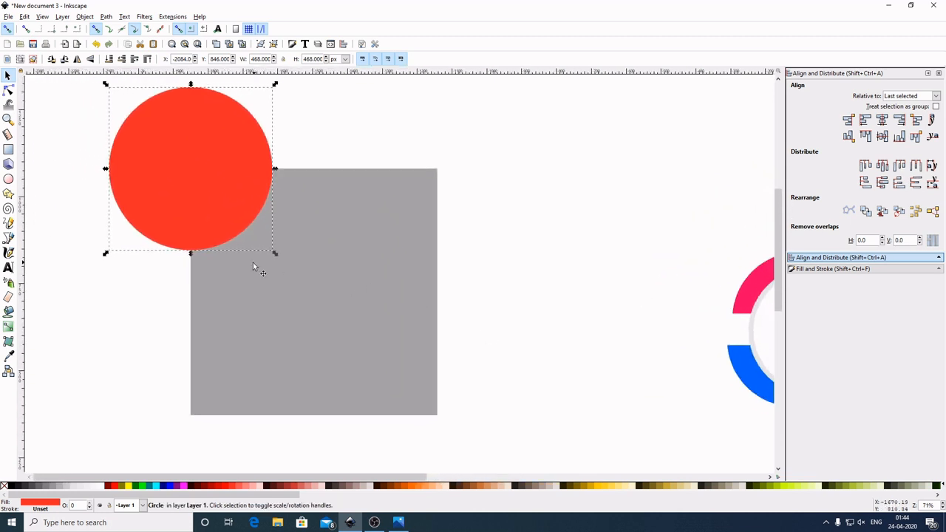
left_click(507, 244)
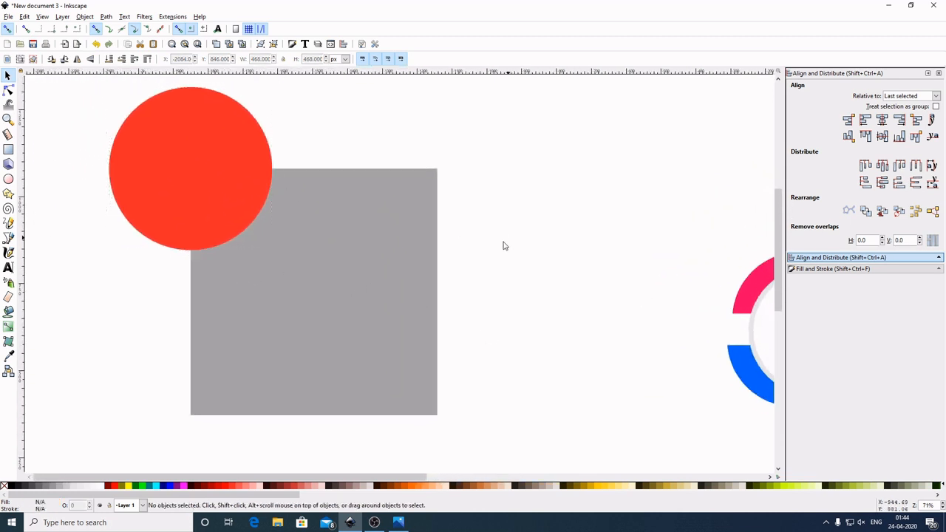
- Duplicate the gray square and lower the copy one step so that it lies beneath the red circle
left_click(369, 279)
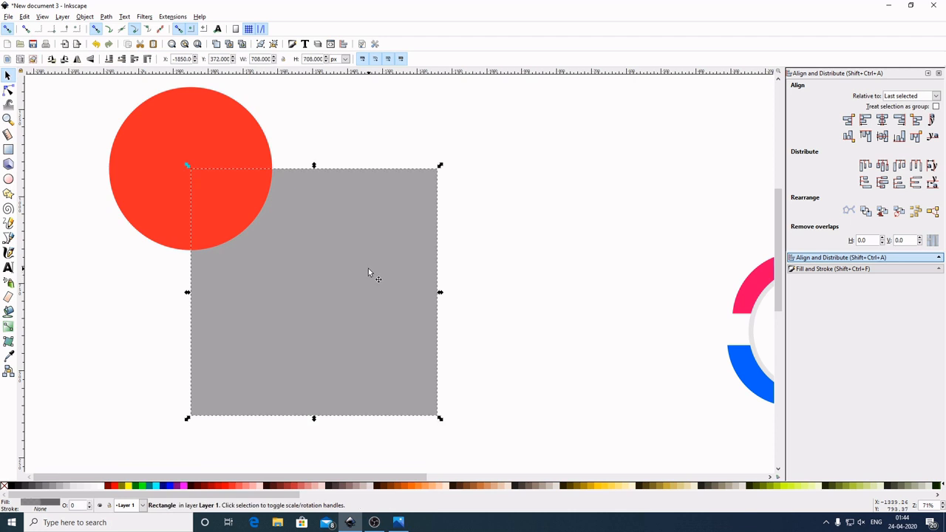
right_click(363, 252)
left_click(394, 312)
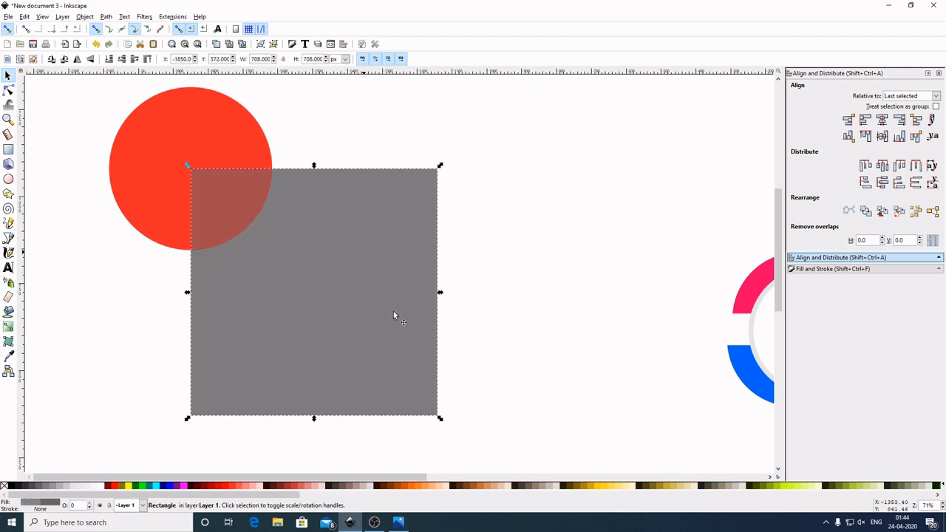
left_click(123, 61)
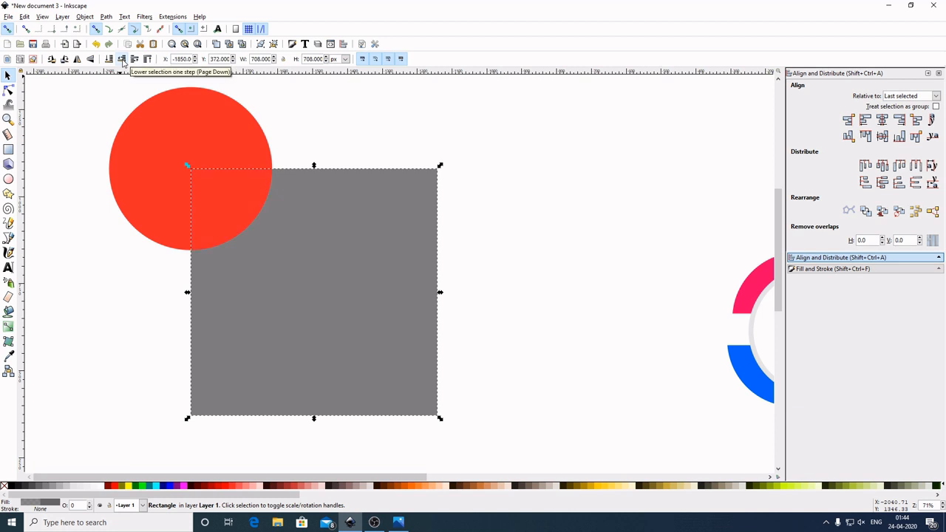
- Intersect the duplicated square with the red circle and fill the remaining corner quarter with red
left_click(207, 131, "shift")
left_click(106, 17)
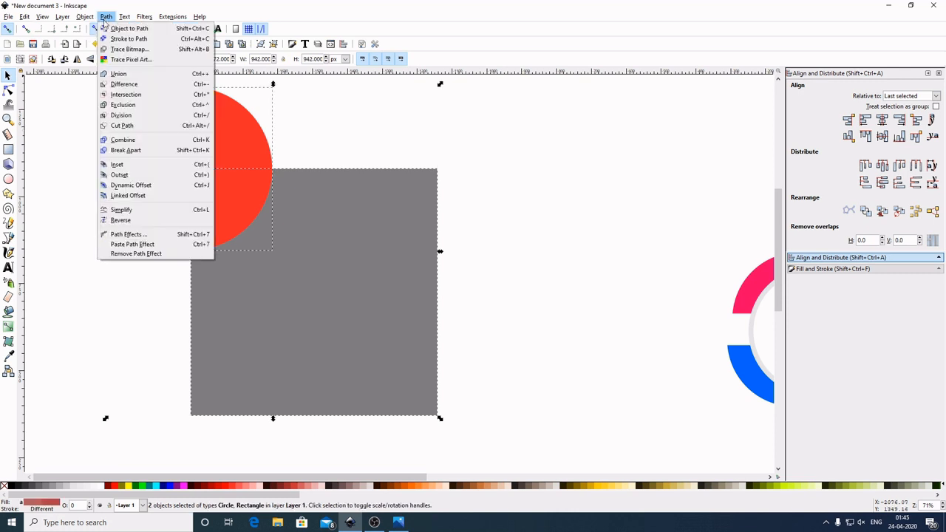
left_click(127, 94)
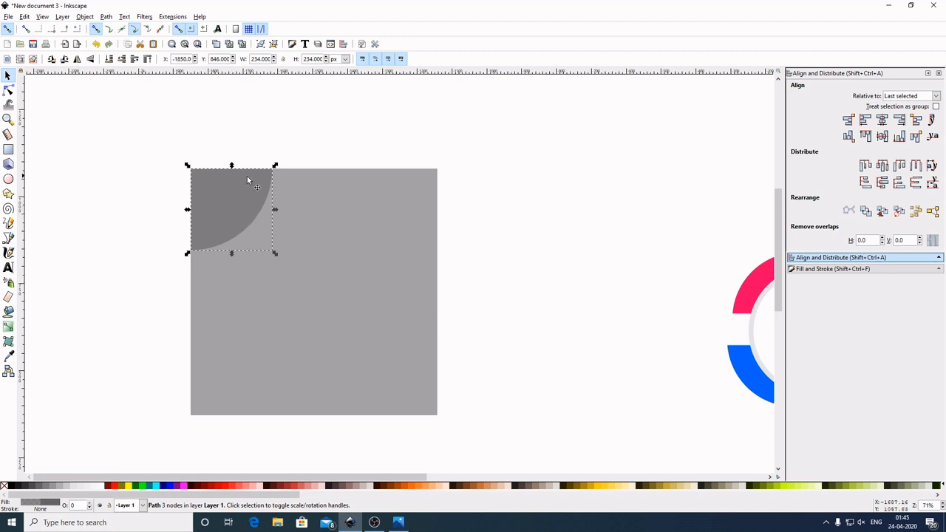
left_click(223, 486)
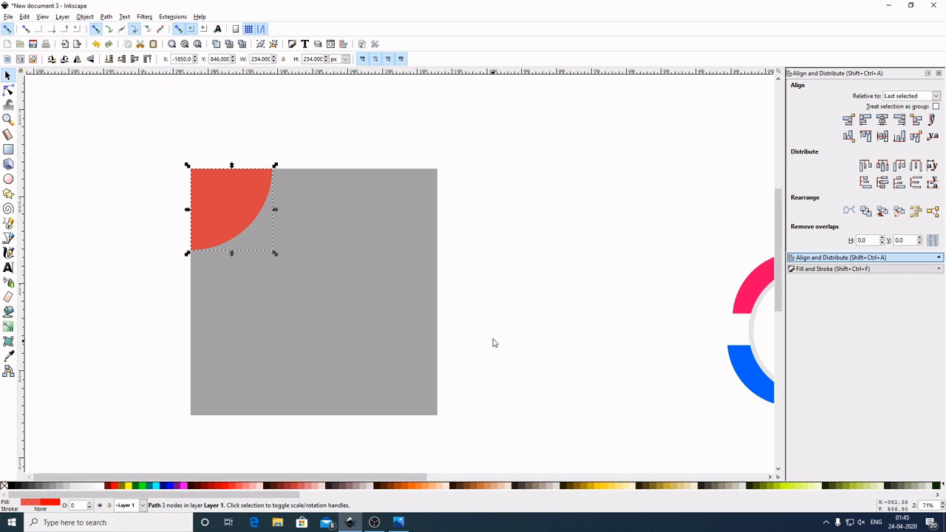
- Round all corners of the gray square generously, with a radius of roughly a fifth of its side
left_click(408, 285)
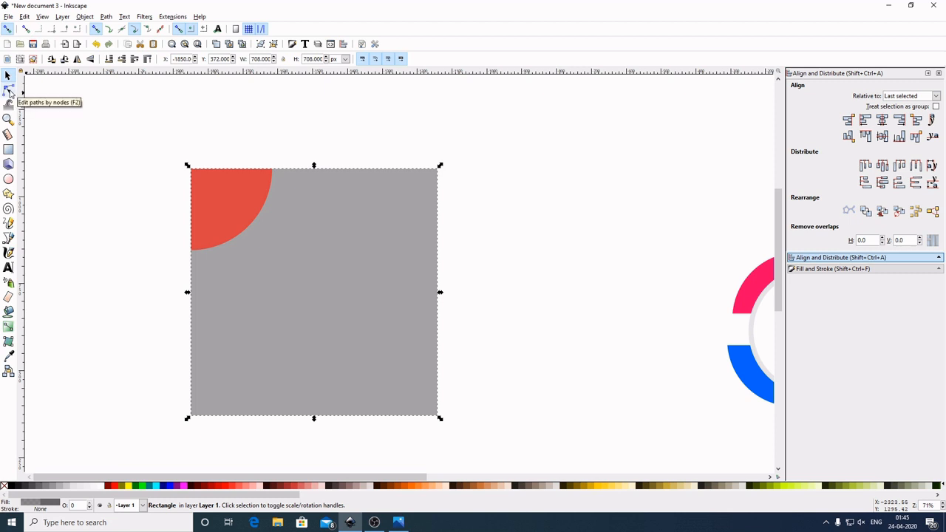
left_click(9, 90)
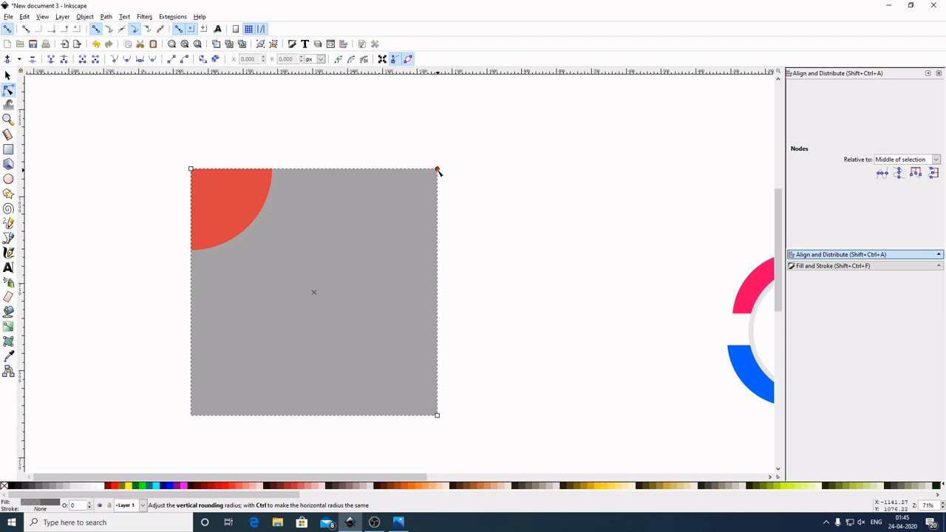
left_click_drag(438, 170, 456, 213)
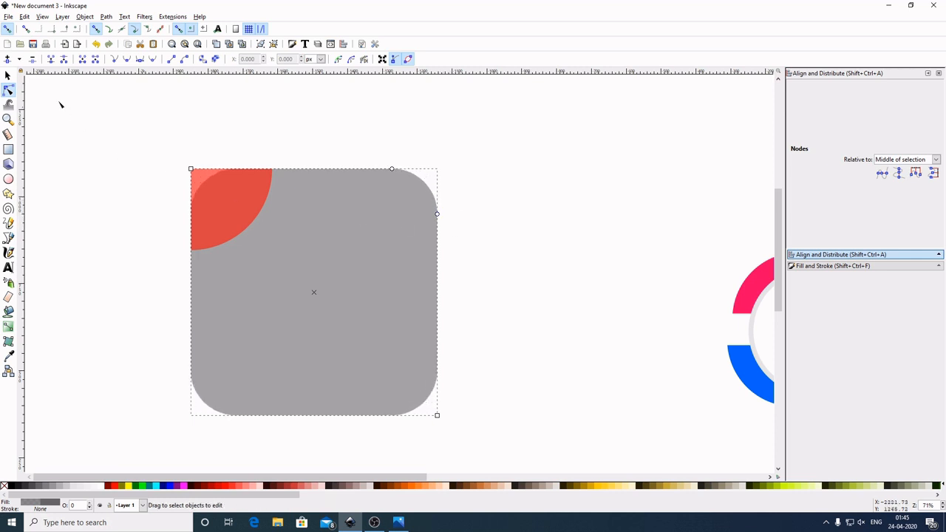
left_click(8, 75)
left_click(606, 210)
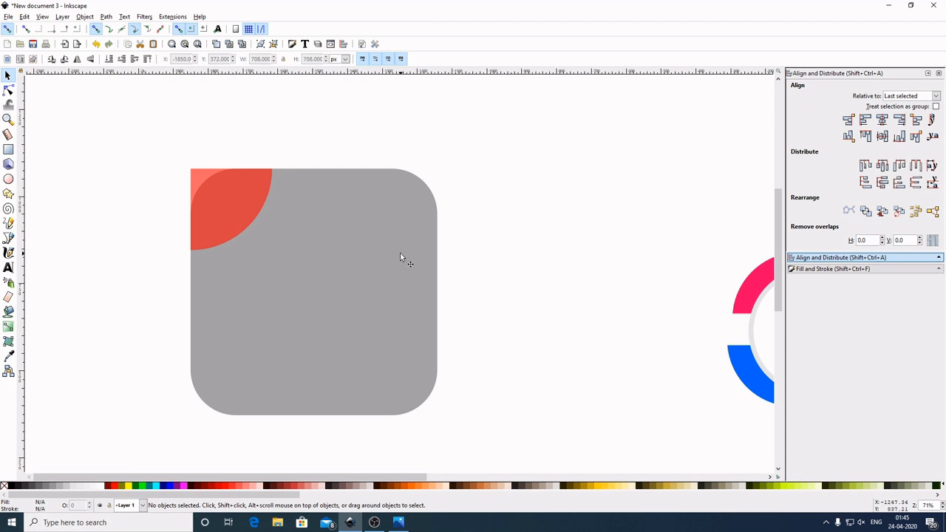
- Duplicate the rounded gray square and lower the copy one step beneath the red corner quarter
left_click(418, 261)
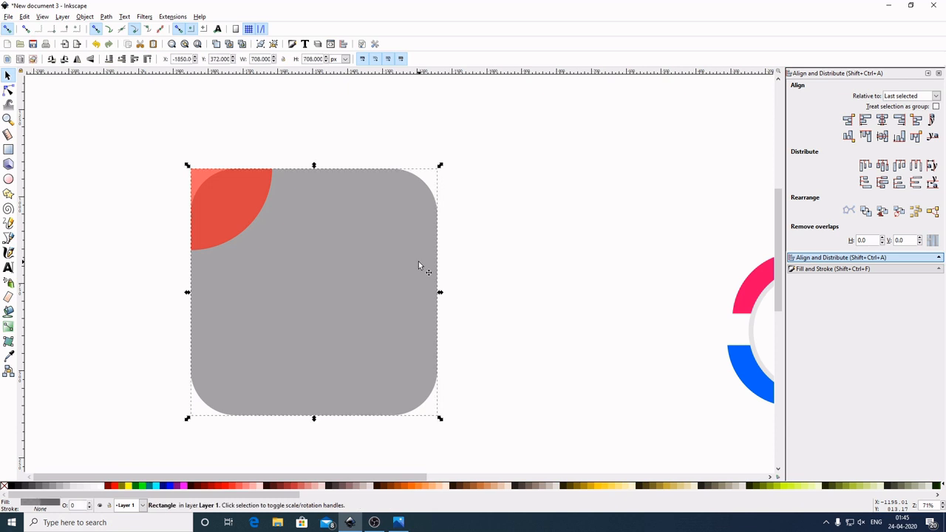
right_click(386, 241)
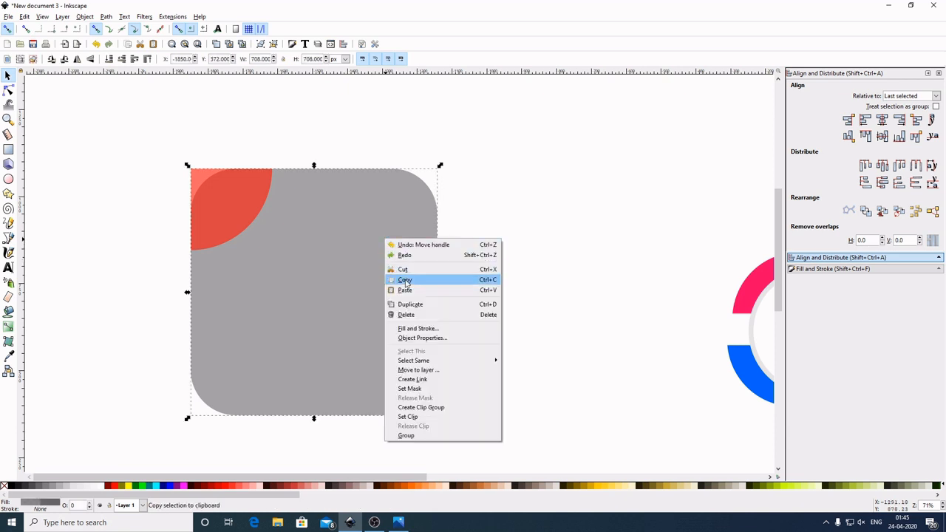
left_click(411, 304)
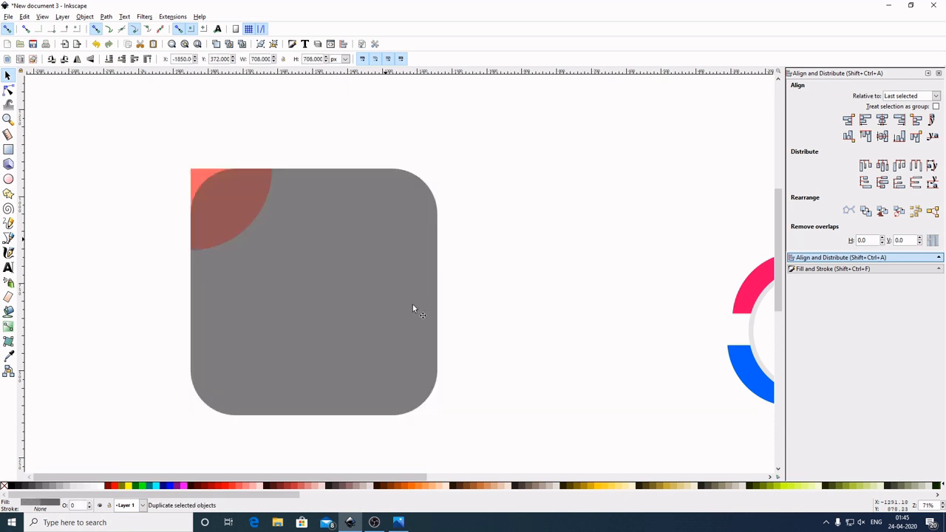
left_click(122, 59)
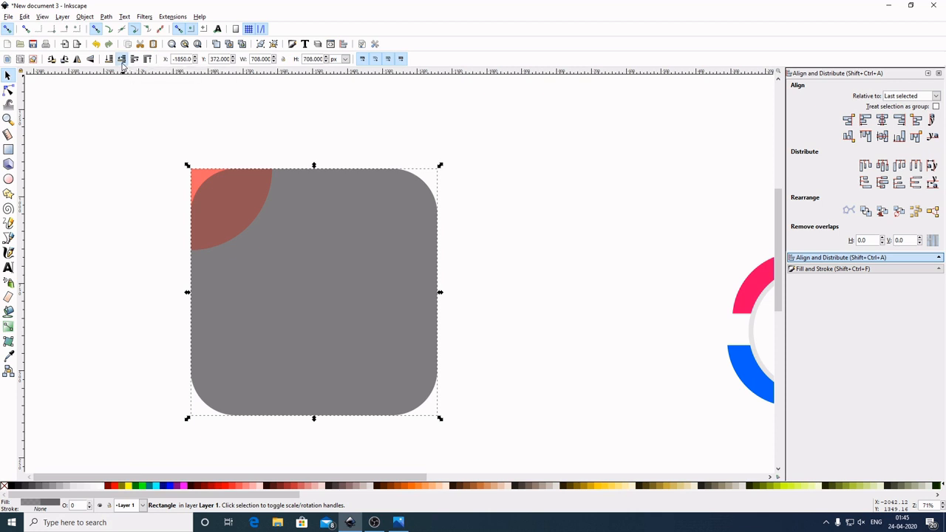
- Intersect the duplicated rounded square with the red quarter and fill the resulting corner shape with red
left_click(235, 198, "shift")
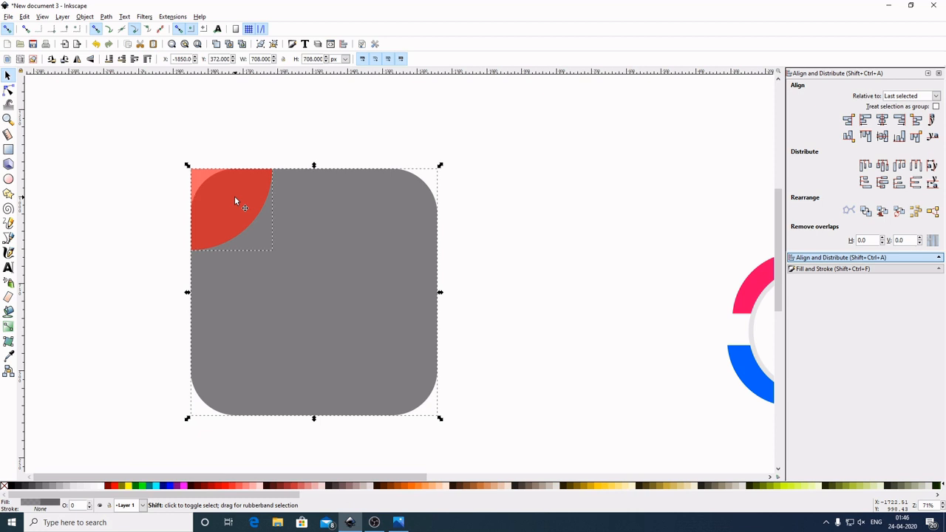
left_click(106, 16)
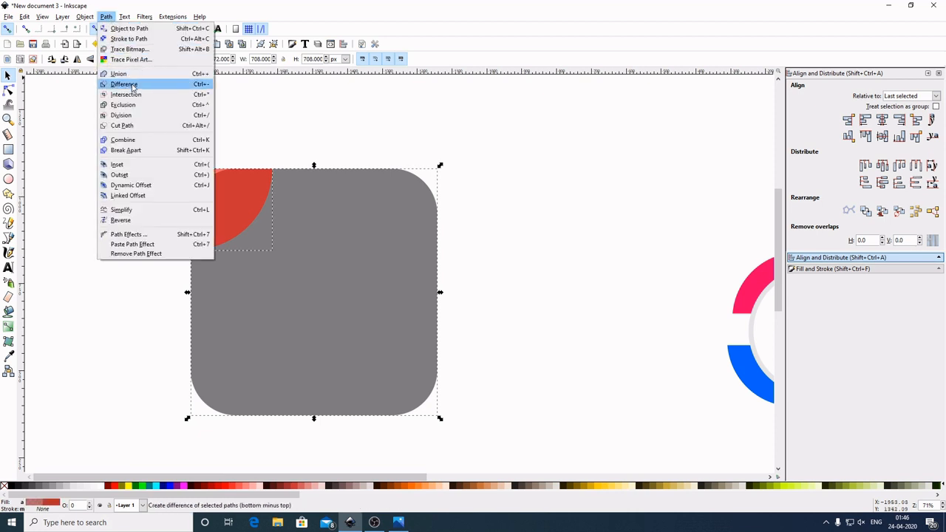
left_click(140, 93)
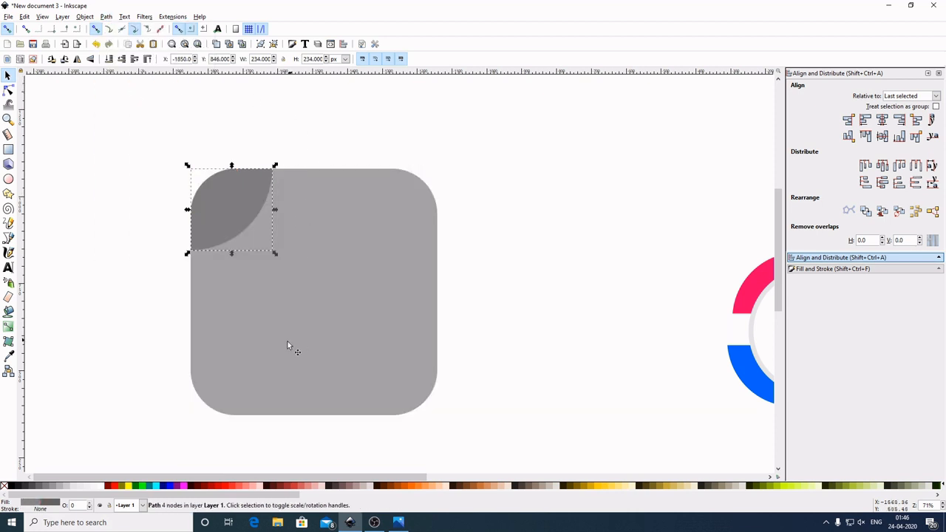
left_click(227, 487)
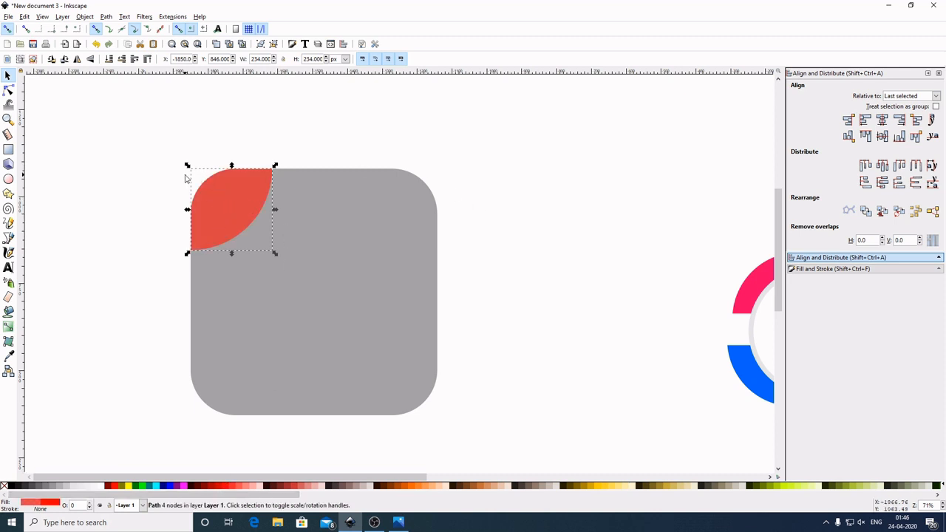
- Switch to Photos to compare the card with business infographics.png, and return to Inkscape to view the card and ring together
left_click(400, 523)
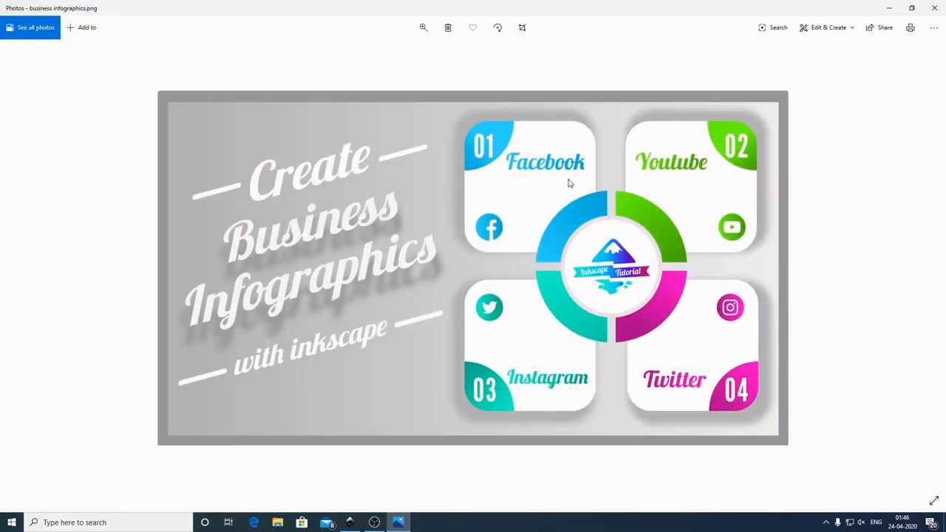
left_click(358, 526)
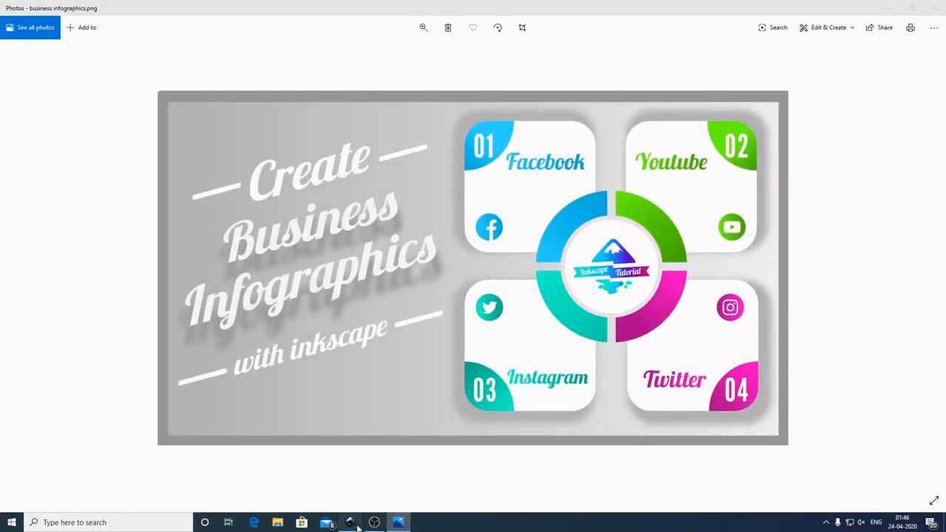
left_click(546, 186)
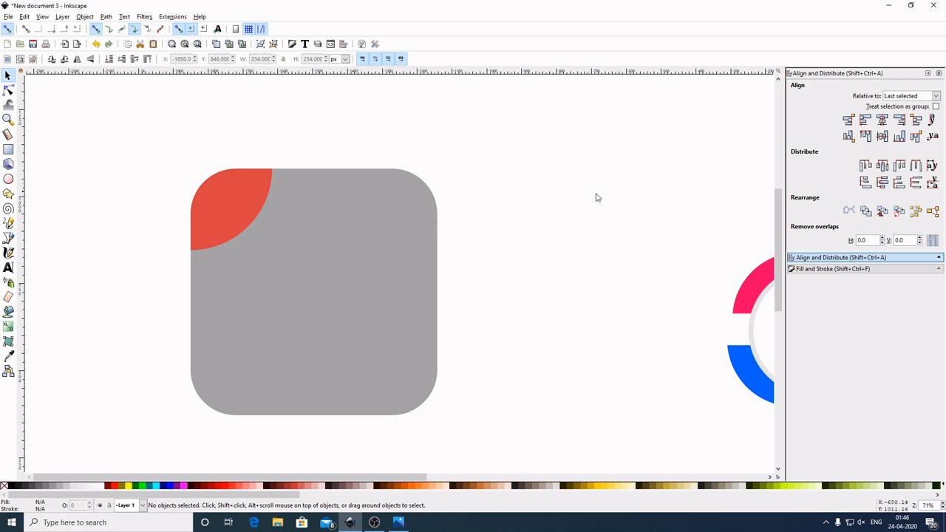
scroll(642, 206, "down", 3)
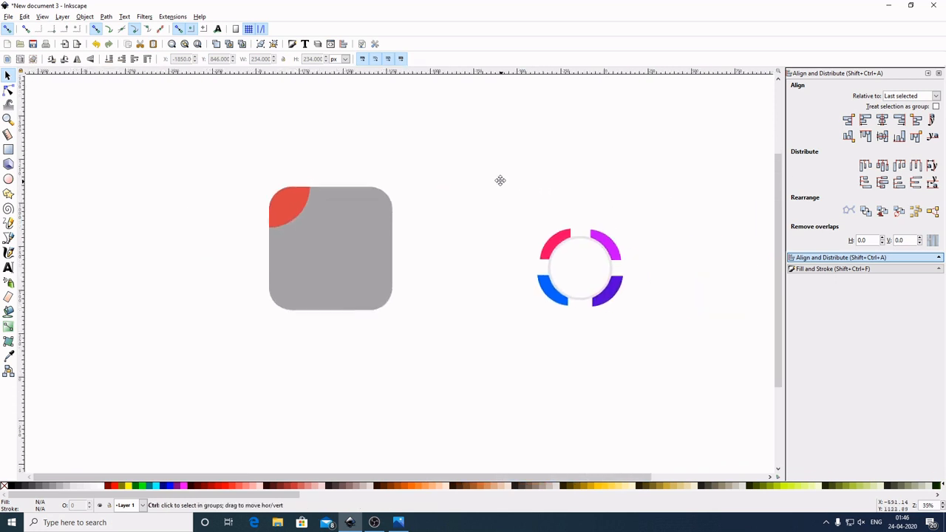
scroll(500, 180, "right", 4)
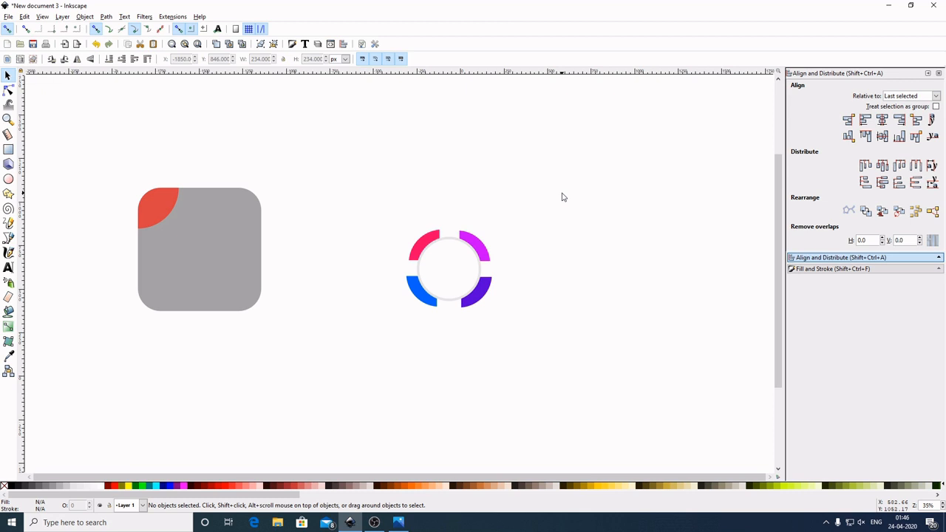
- Add the text "Facebook" on the empty canvas just below the rounded gray card
left_click(9, 269)
left_click(224, 367)
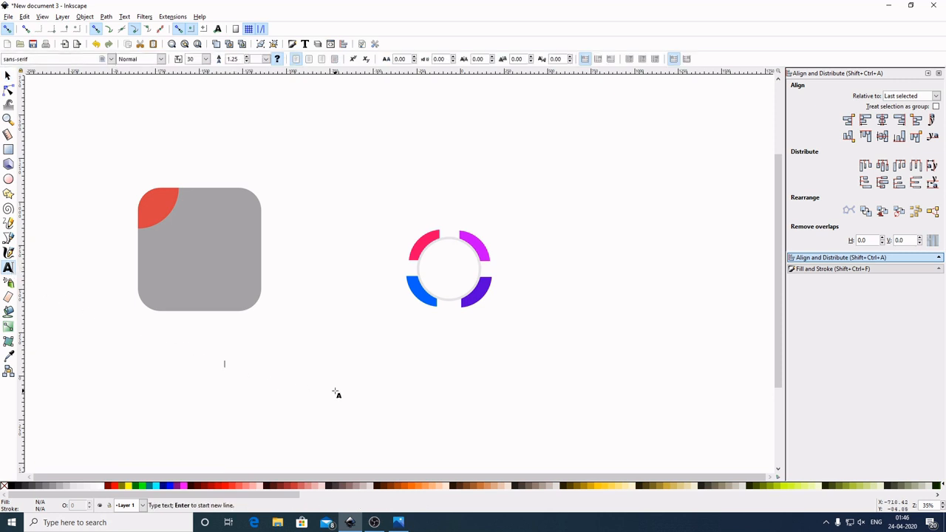
type("Facebook")
scroll(336, 394, "up", 1)
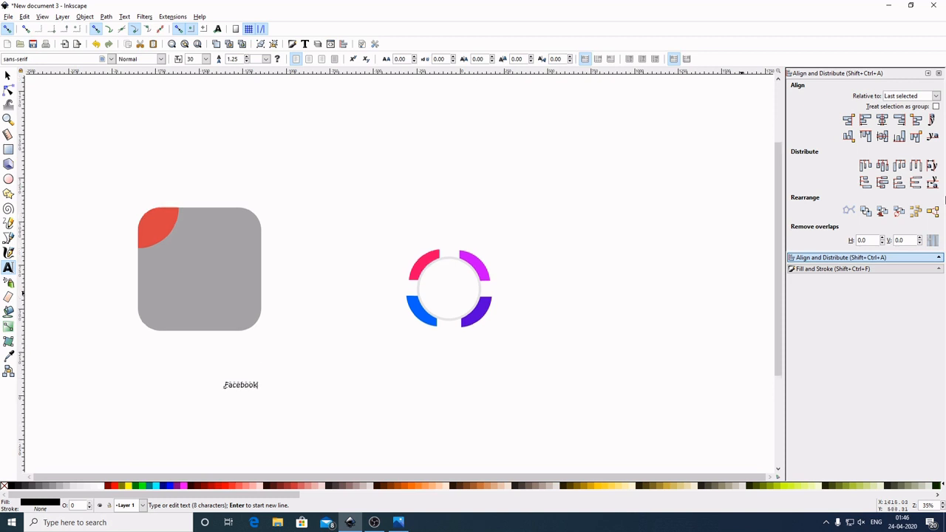
left_click(9, 76)
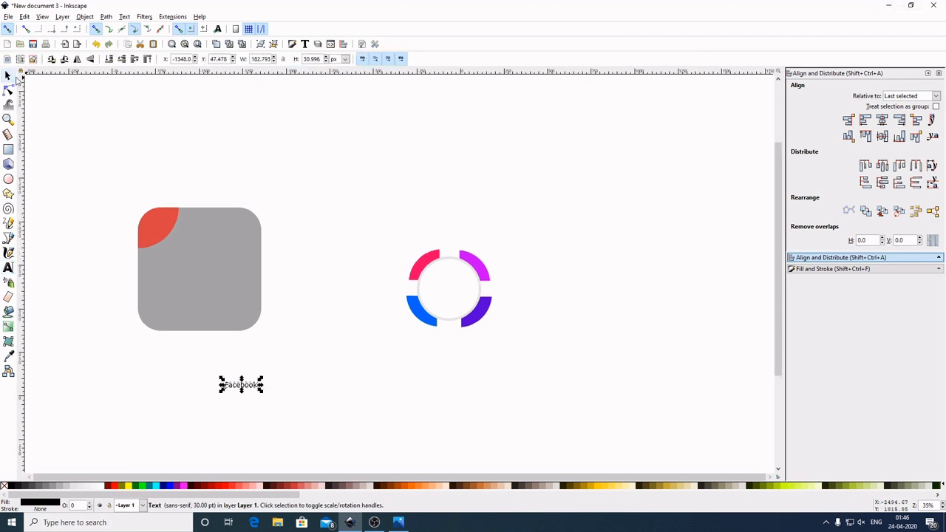
- Change the font of the "Facebook" text to Lobster 1.3
left_click(305, 44)
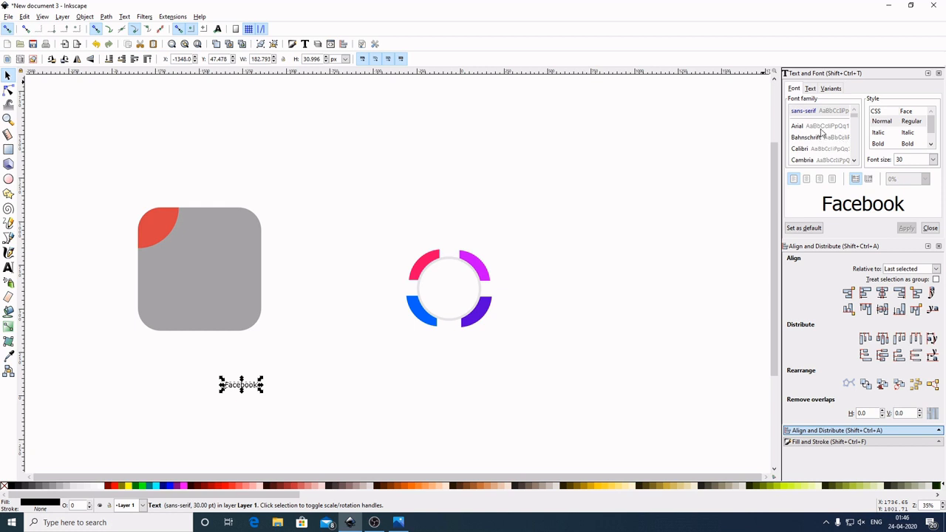
scroll(821, 133, "down", 5)
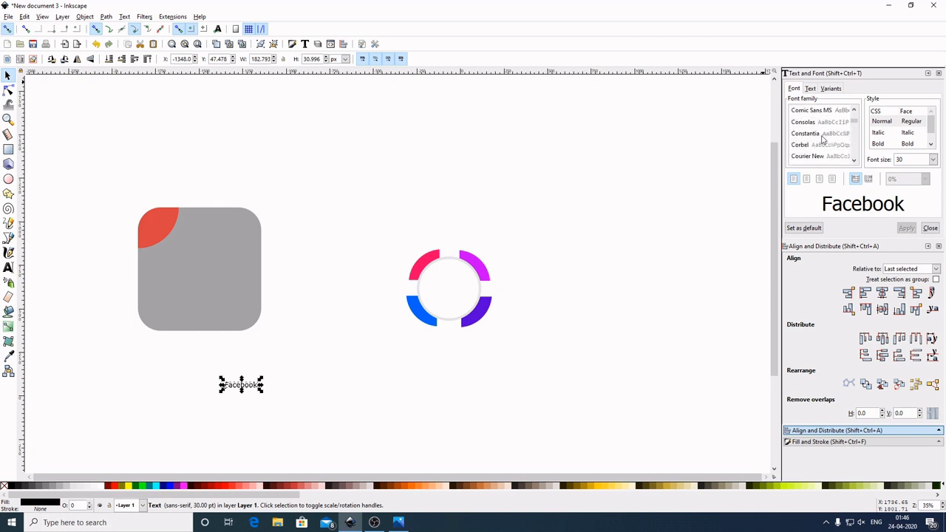
scroll(821, 139, "down", 4)
scroll(821, 139, "down", 3)
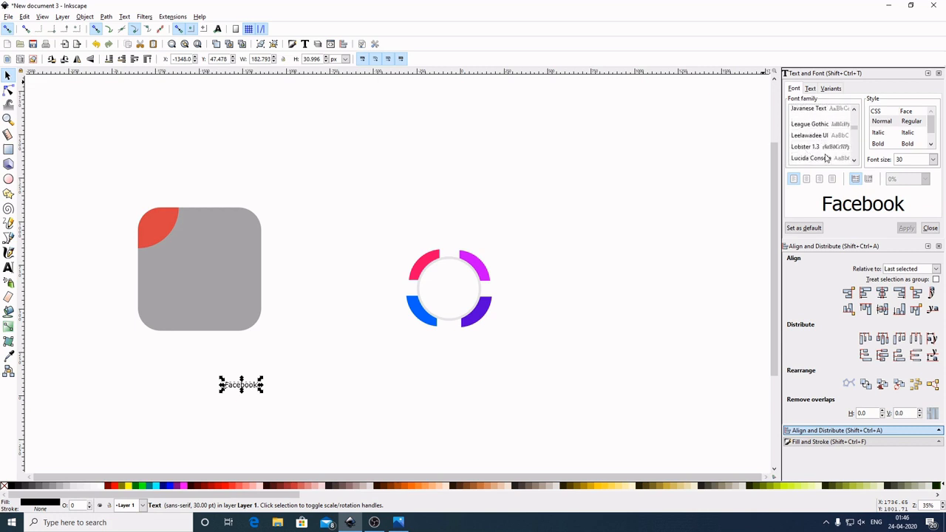
left_click(811, 151)
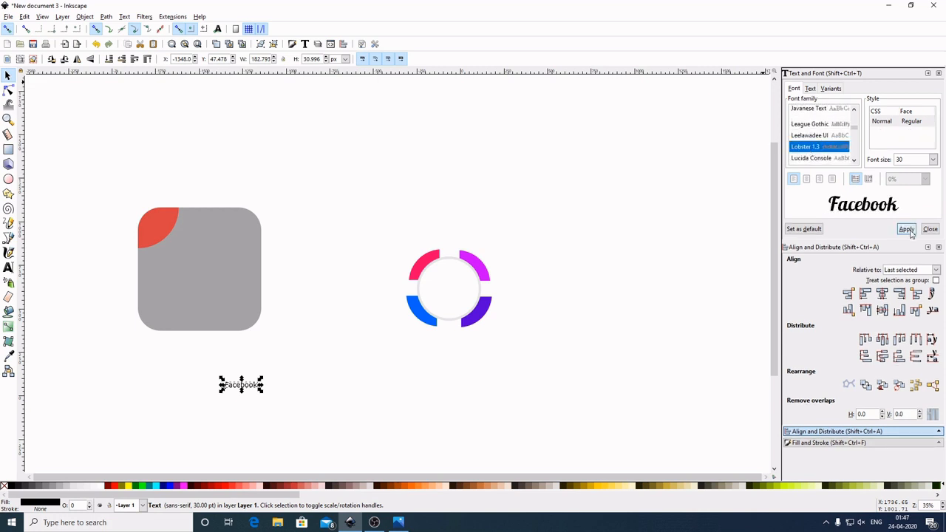
left_click(905, 228)
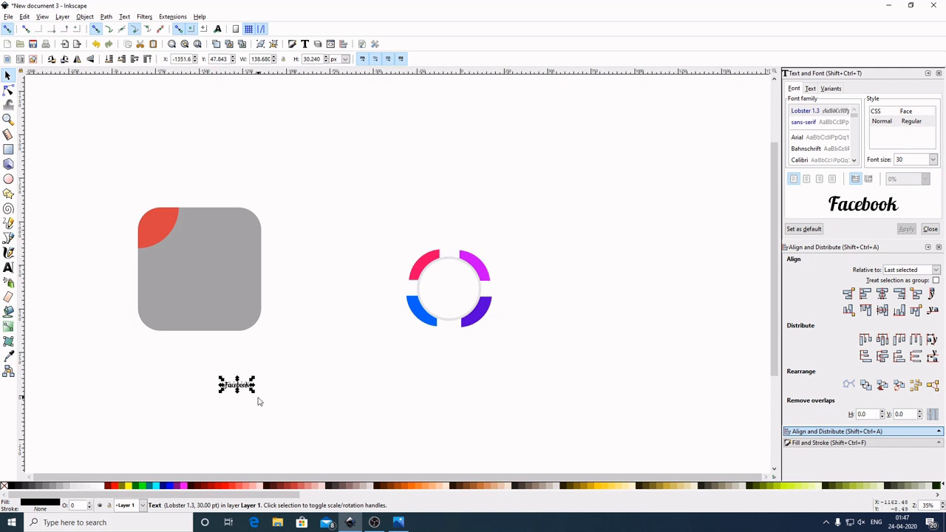
- Enlarge the "Facebook" text to a font size of about 146 pt and position it just below the gray card
left_click_drag(254, 393, 262, 401)
left_click_drag(281, 411, 295, 418)
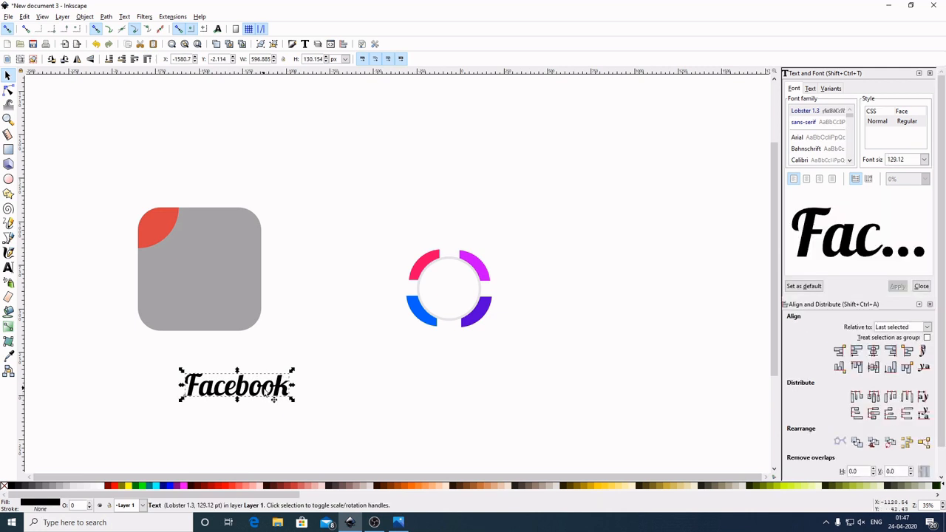
left_click_drag(265, 390, 294, 379)
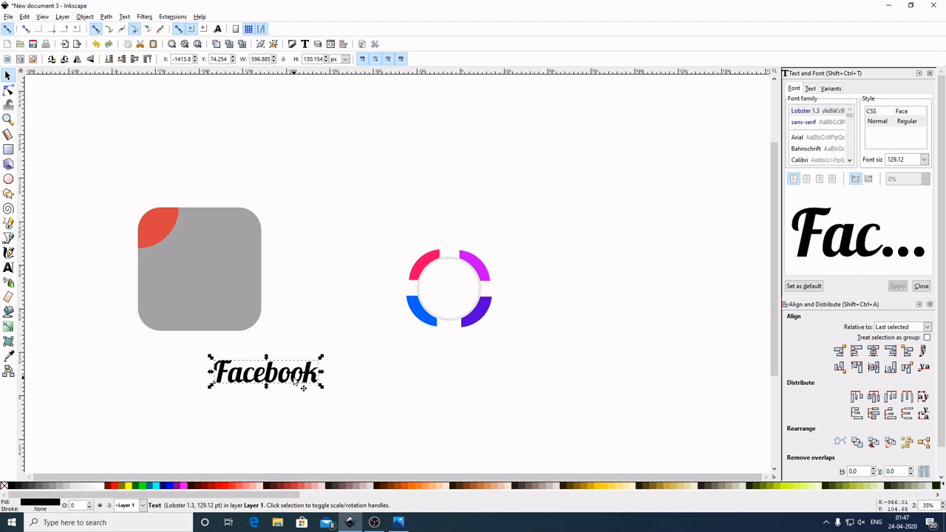
left_click_drag(321, 392, 330, 394)
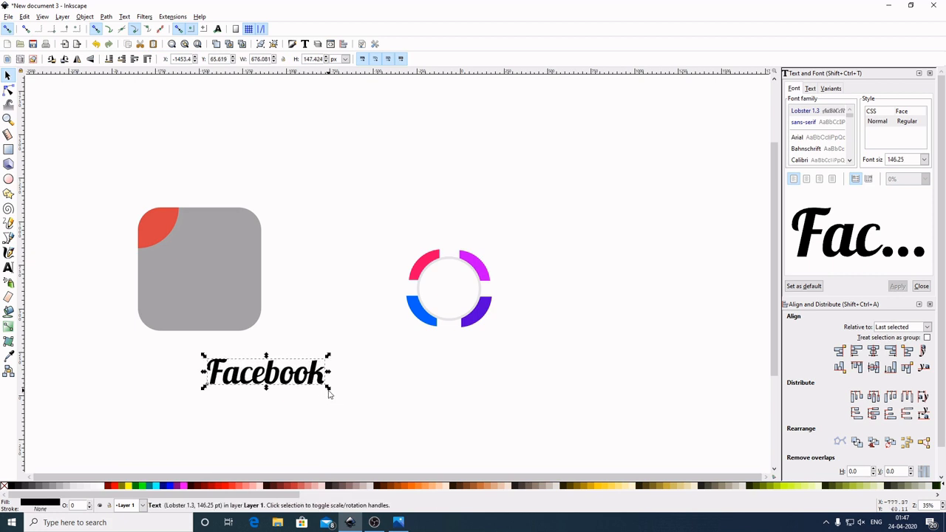
left_click(414, 454)
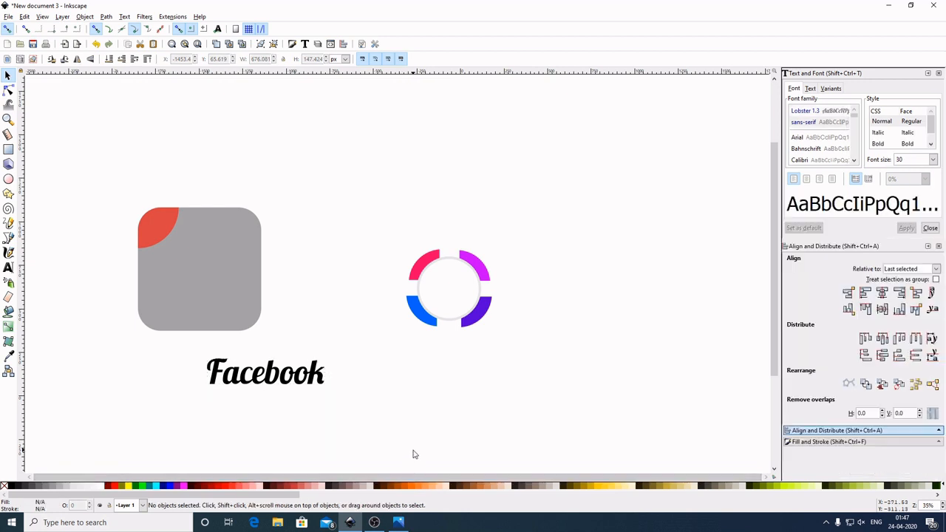
- Check the social icons in business infographics.png in Photos, and switch to Google Chrome to search Google for flaticon
left_click(398, 523)
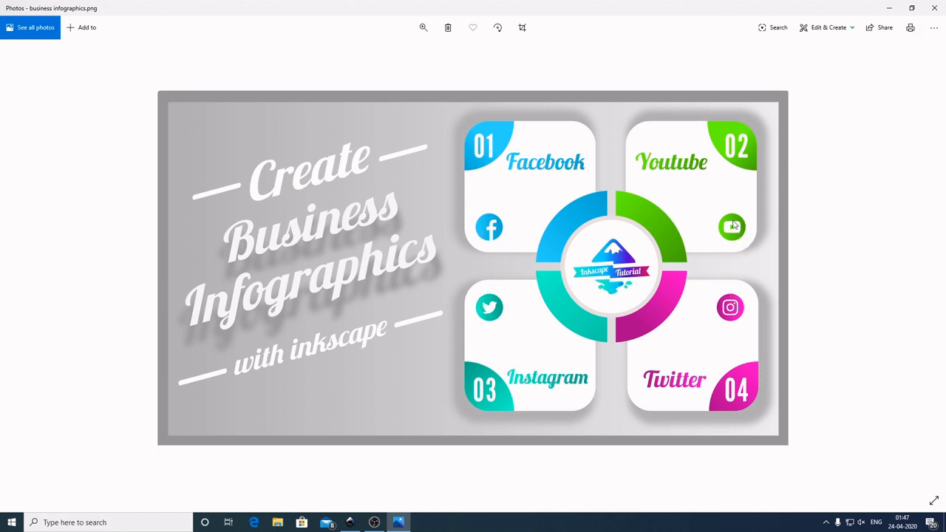
left_click(892, 5)
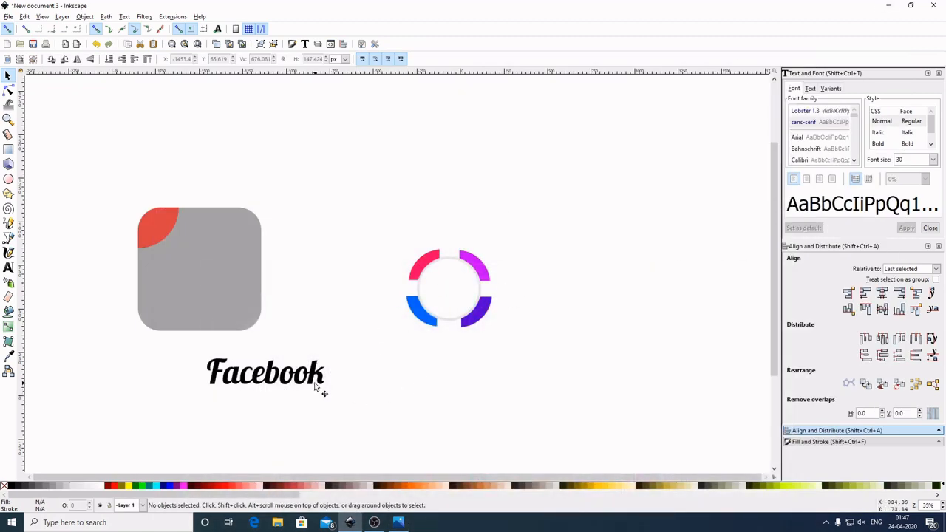
left_click(890, 5)
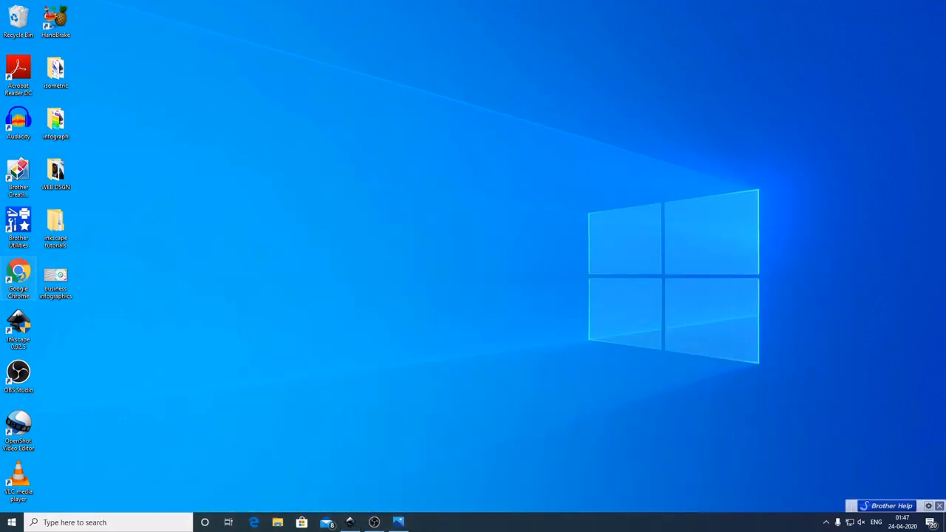
double_click(19, 277)
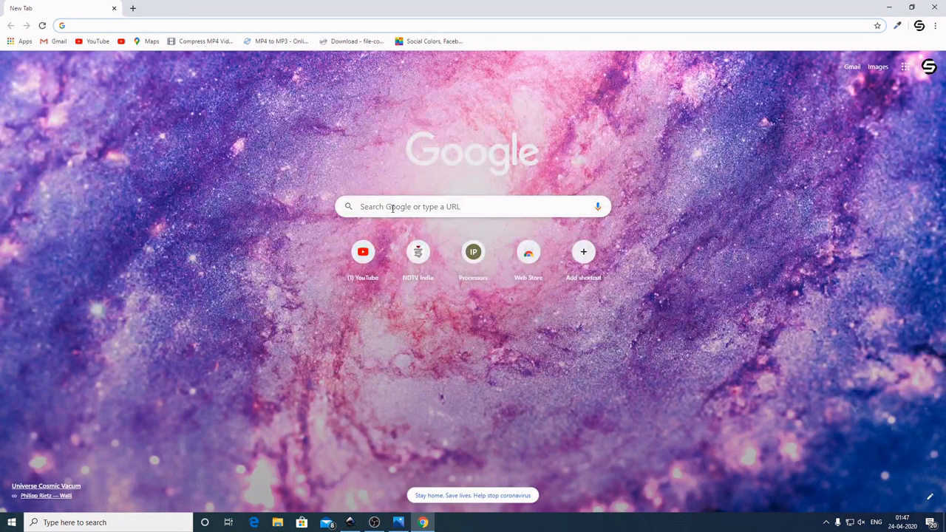
left_click(392, 208)
type("flatic")
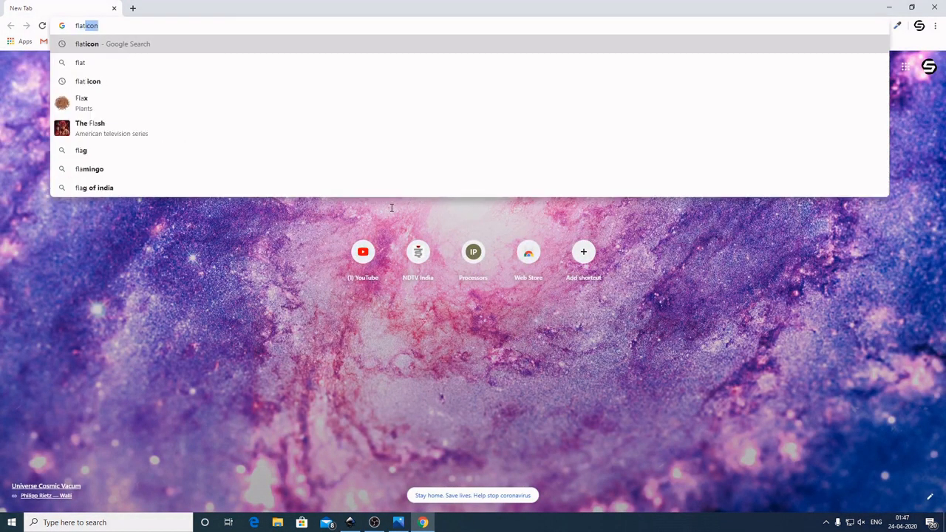
type("on")
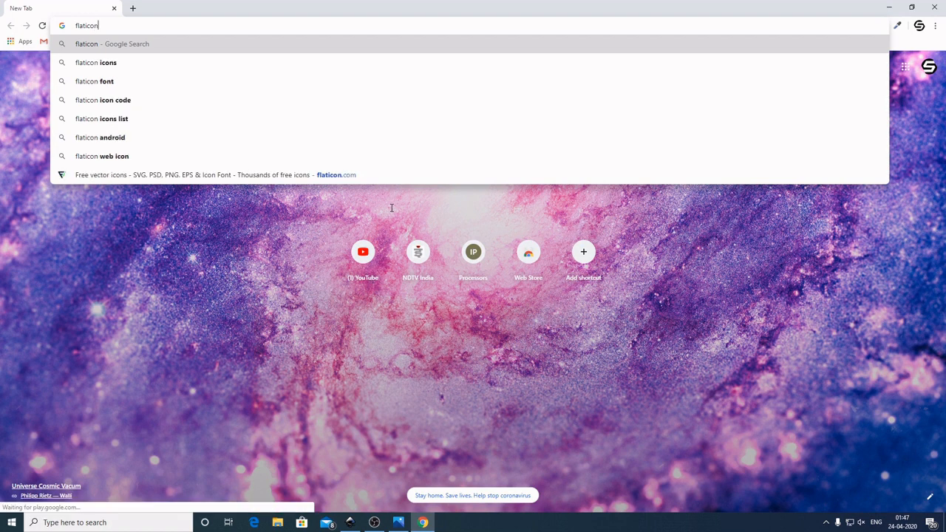
key("Return")
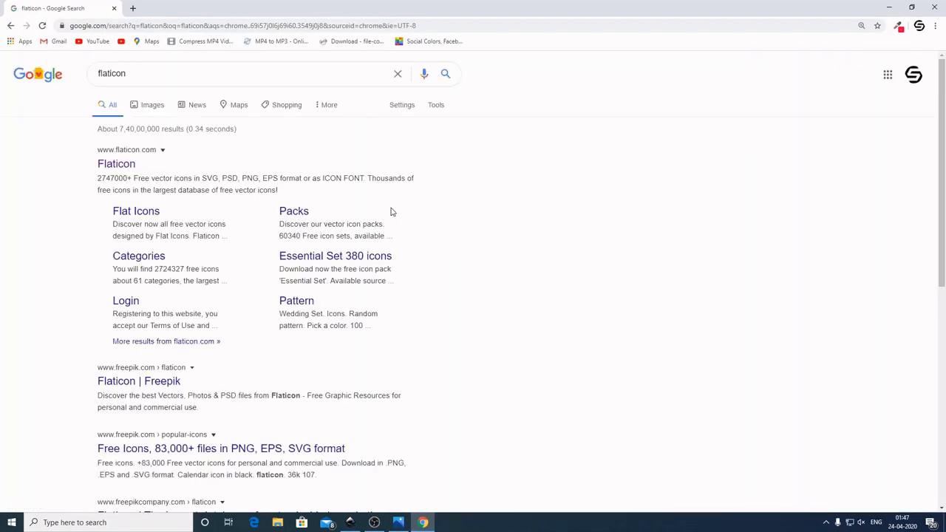
- Open the Flaticon website in a new tab and search its icons for facebook
right_click(129, 169)
left_click(158, 174)
left_click(209, 8)
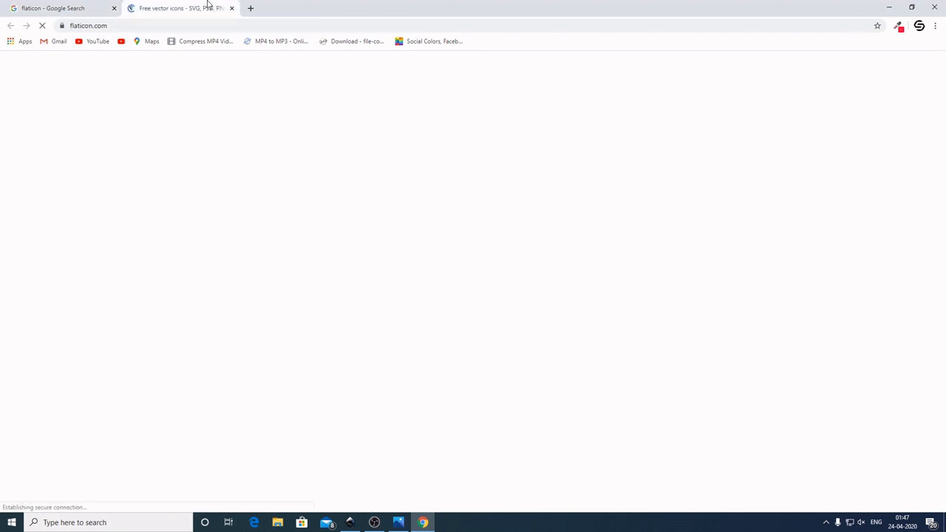
left_click(434, 191)
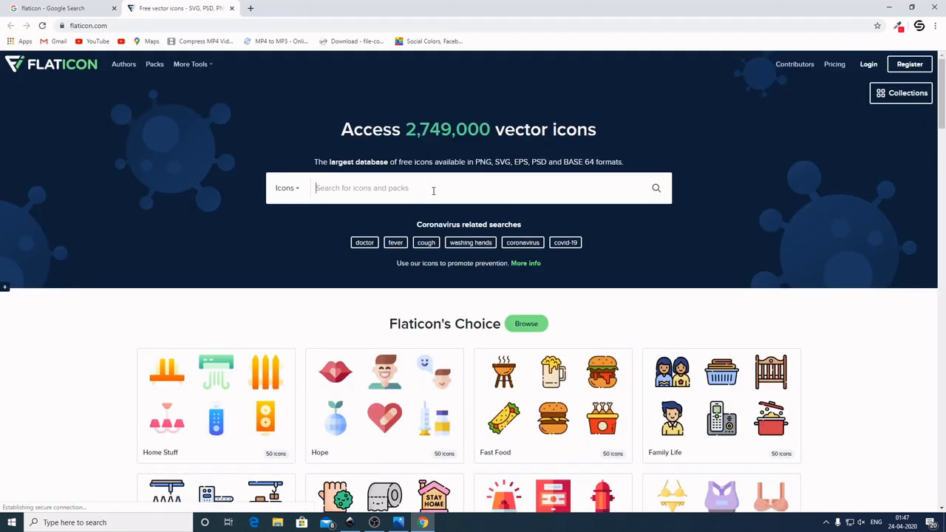
type("facebook")
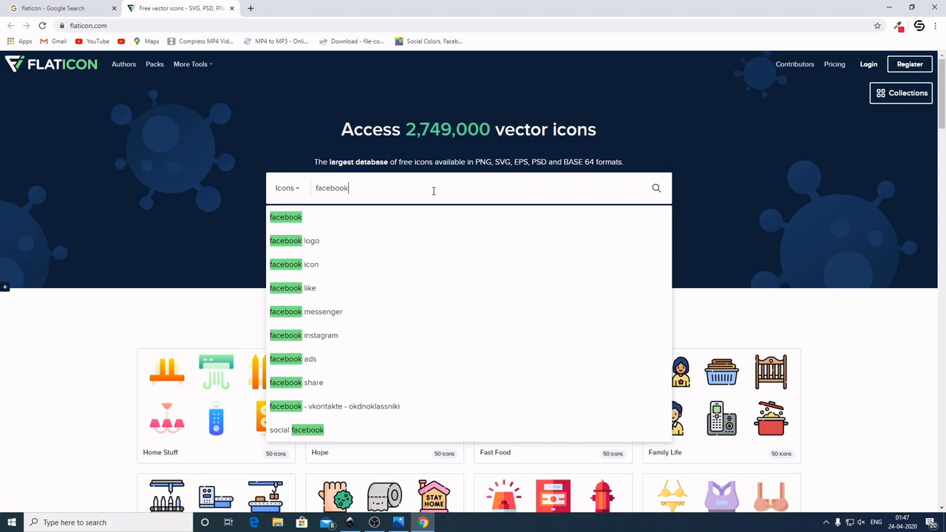
key("Return")
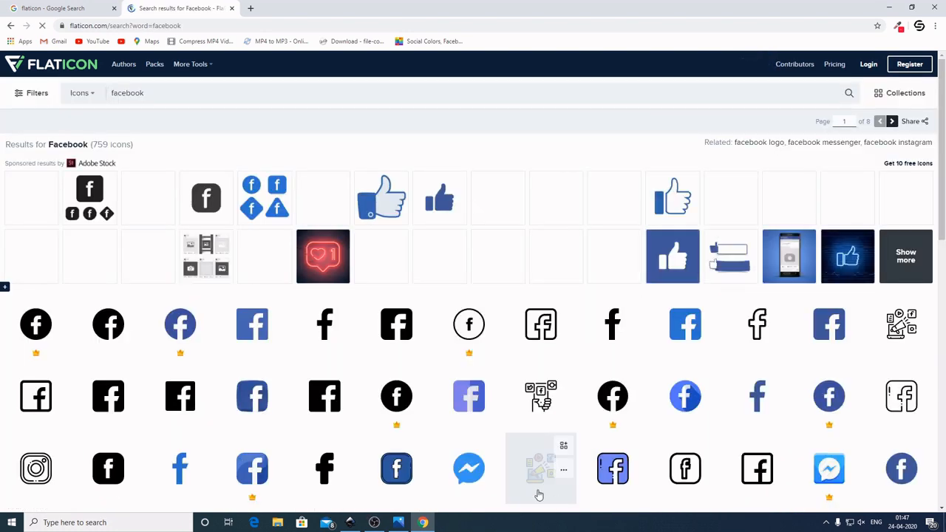
scroll(578, 399, "down", 1)
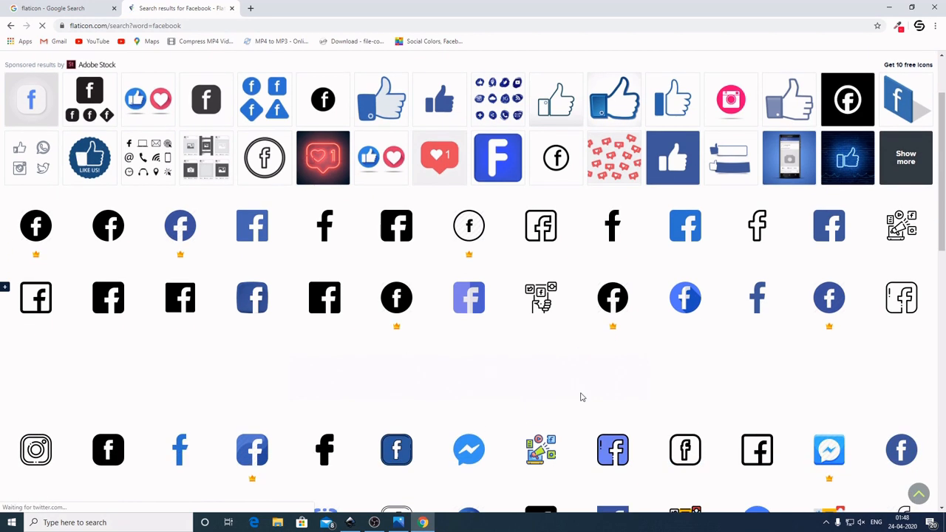
- Download a black square Facebook icon by Freepik as a free SVG and return to the icon results
left_click(190, 311)
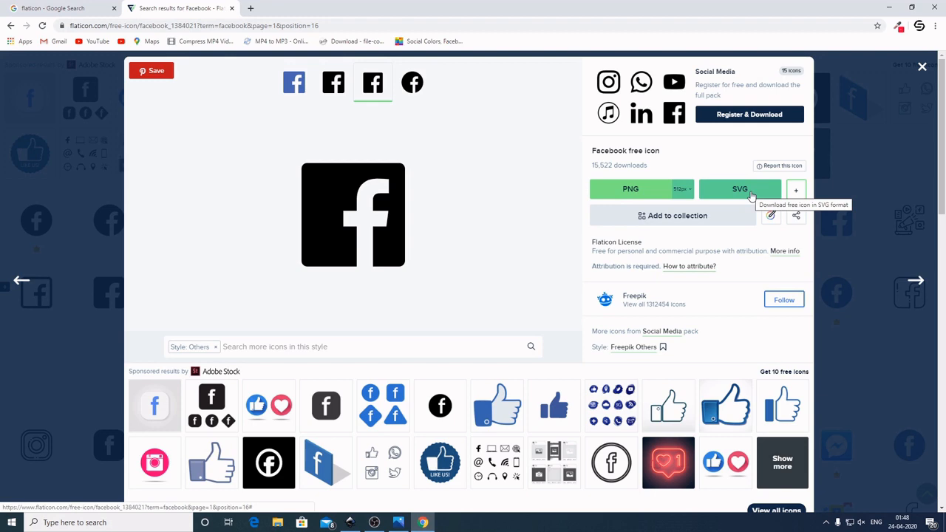
left_click(750, 190)
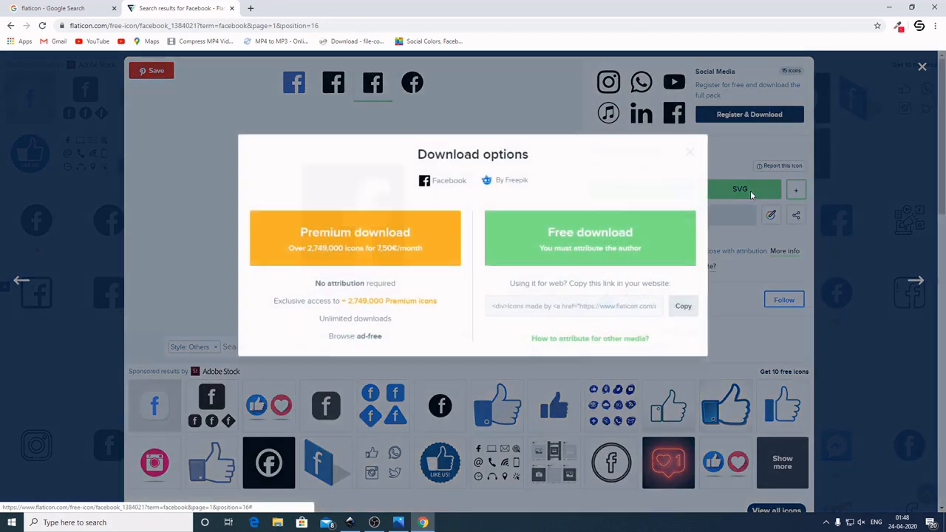
left_click(614, 232)
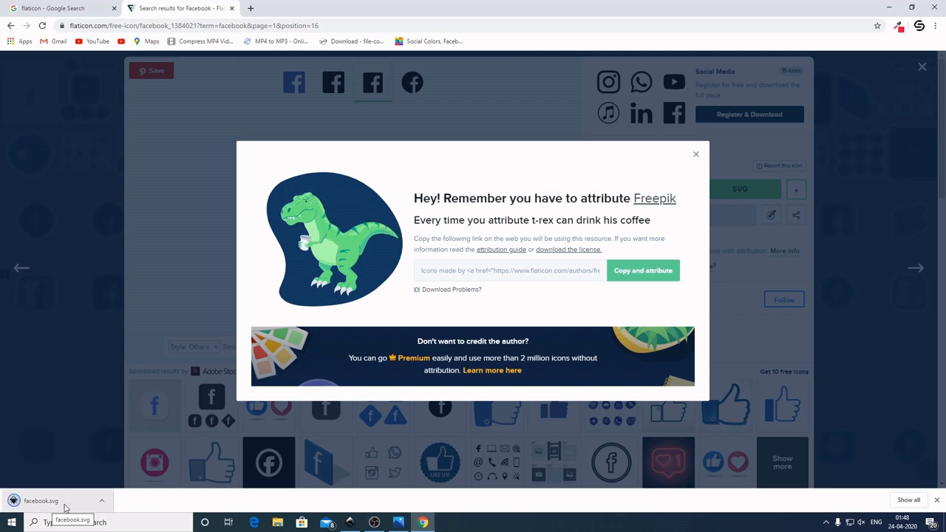
left_click(695, 154)
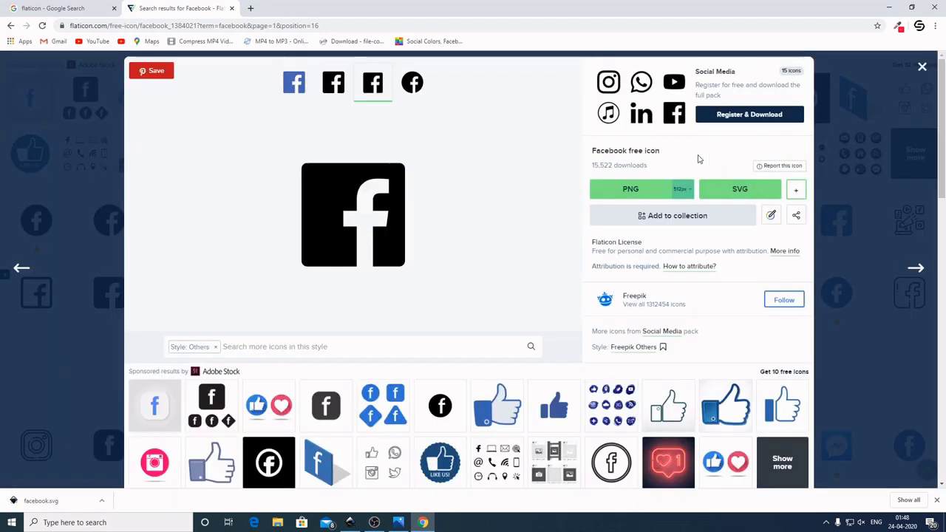
left_click(922, 67)
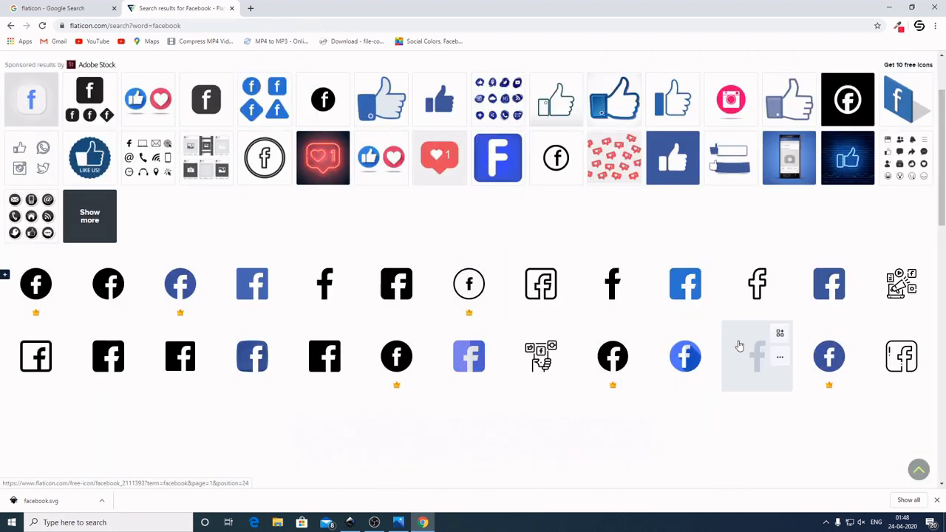
scroll(742, 343, "up", 2)
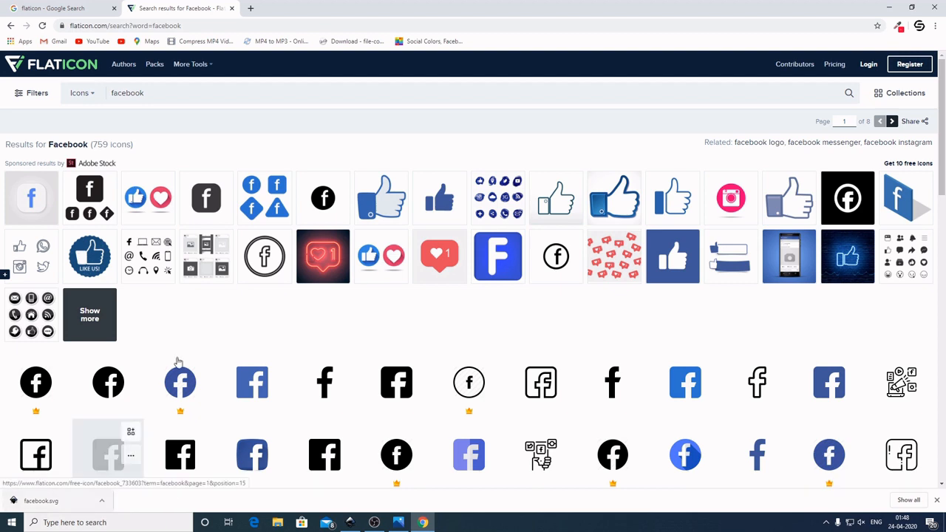
scroll(761, 331, "down", 3)
scroll(764, 334, "down", 1)
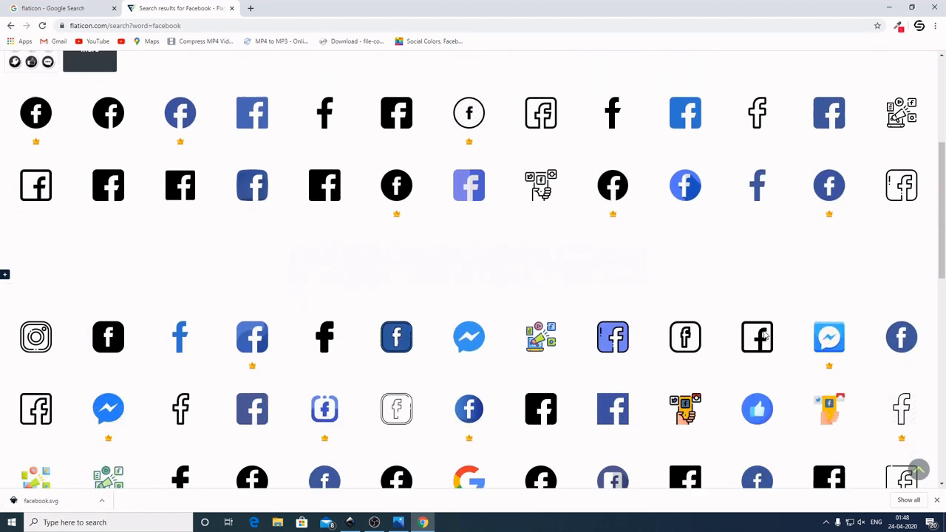
scroll(771, 338, "up", 4)
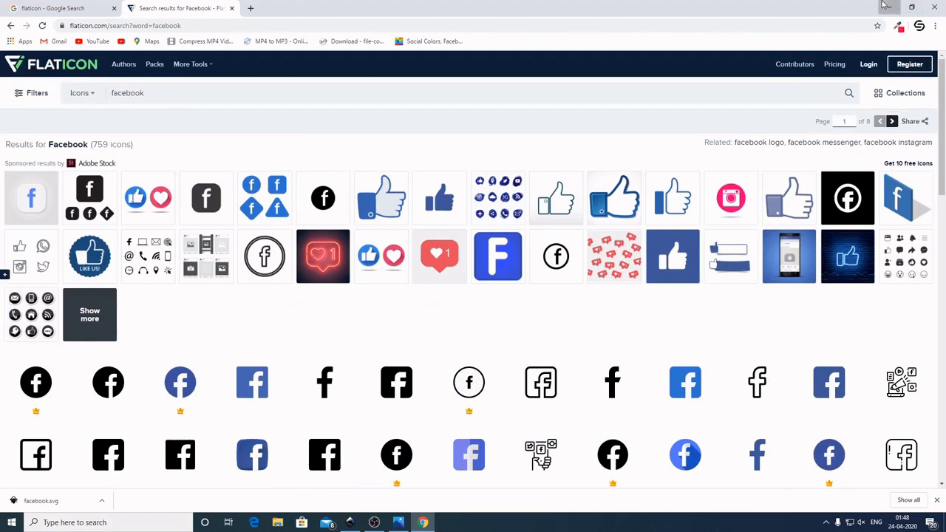
- Switch from Chrome to the Windows desktop and open the isometric folder in File Explorer
left_click(892, 6)
left_click(349, 523)
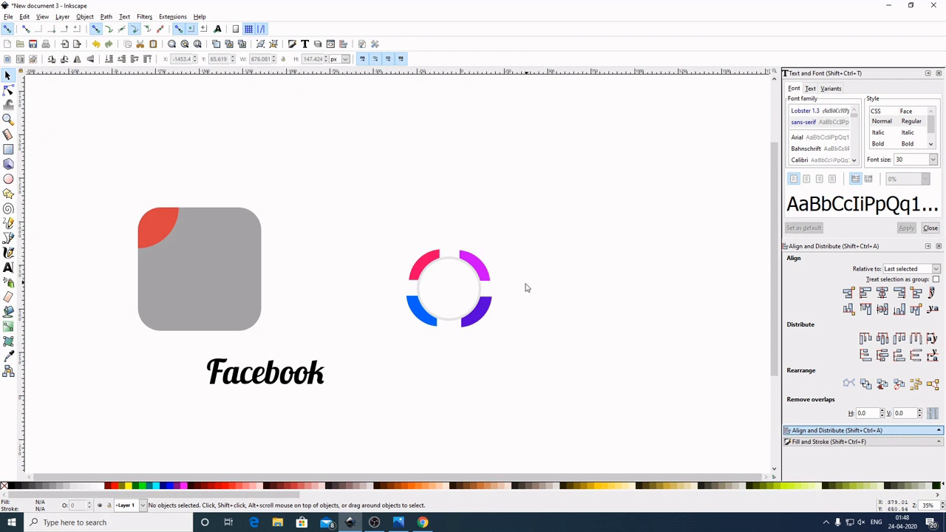
left_click(892, 5)
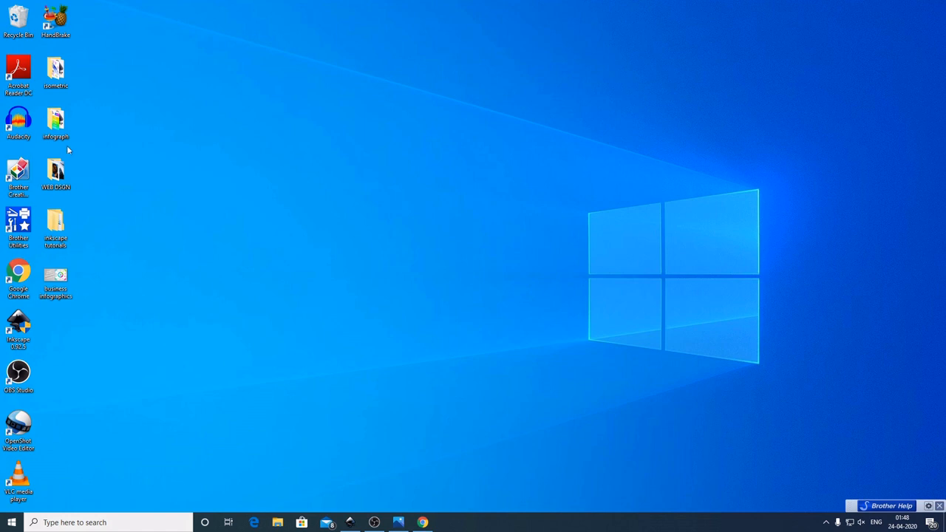
double_click(59, 87)
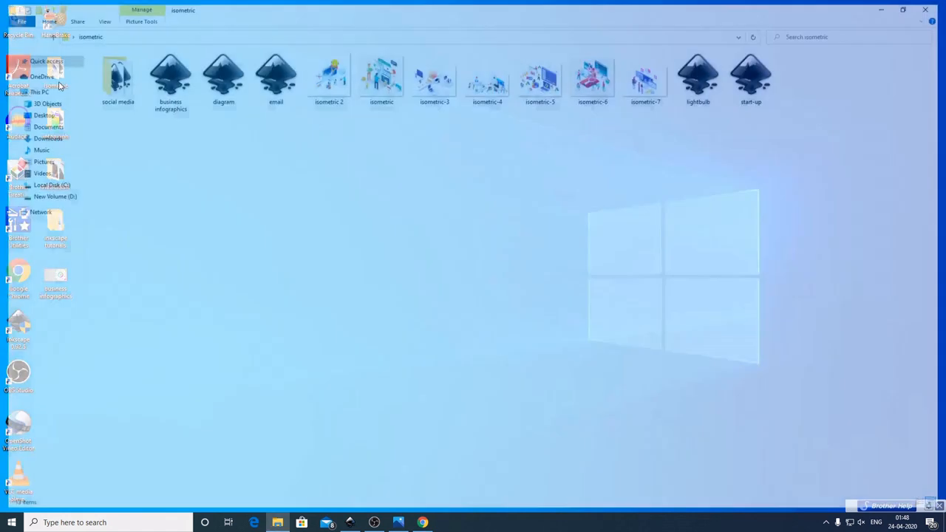
- Open the facebook, instagram, twitter and youtube SVG files from the social media folder in Inkscape, and close the folder window
double_click(120, 95)
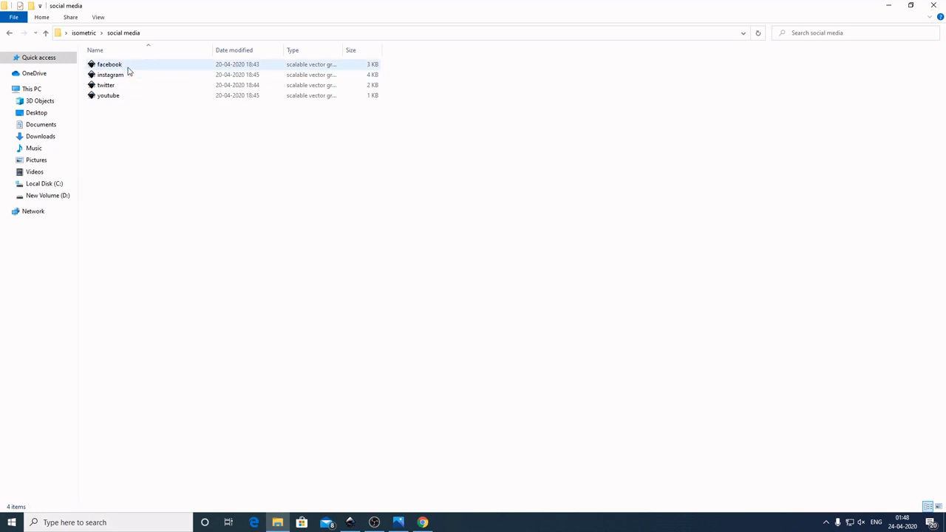
left_click(127, 69)
left_click(126, 77)
left_click(114, 88)
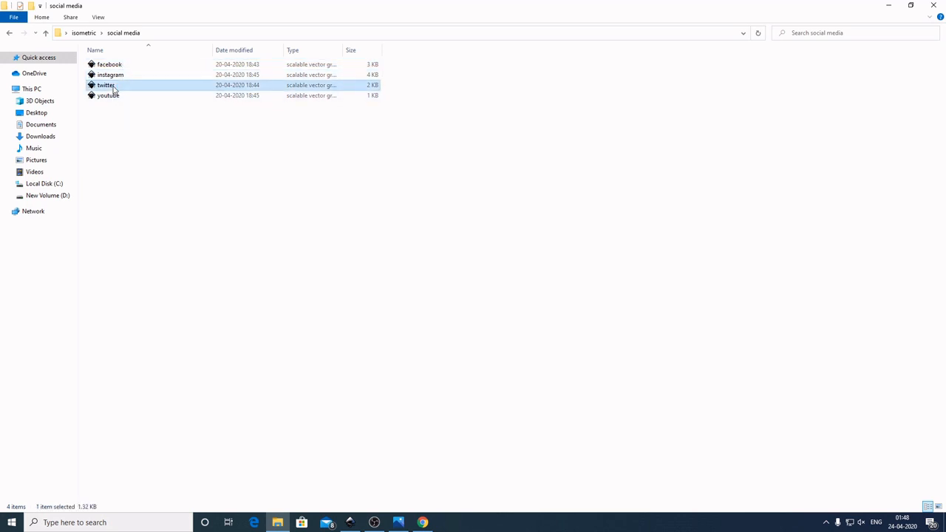
left_click(116, 98)
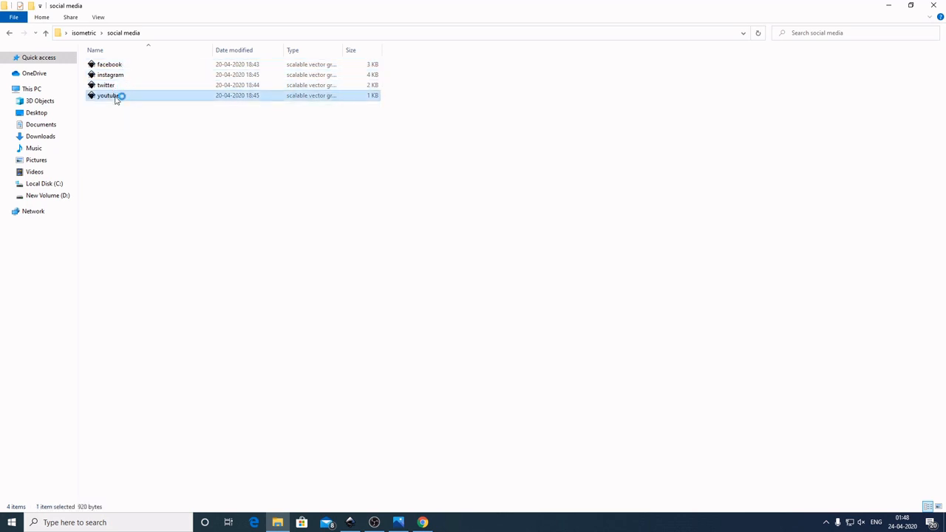
left_click(943, 4)
right_click(239, 131)
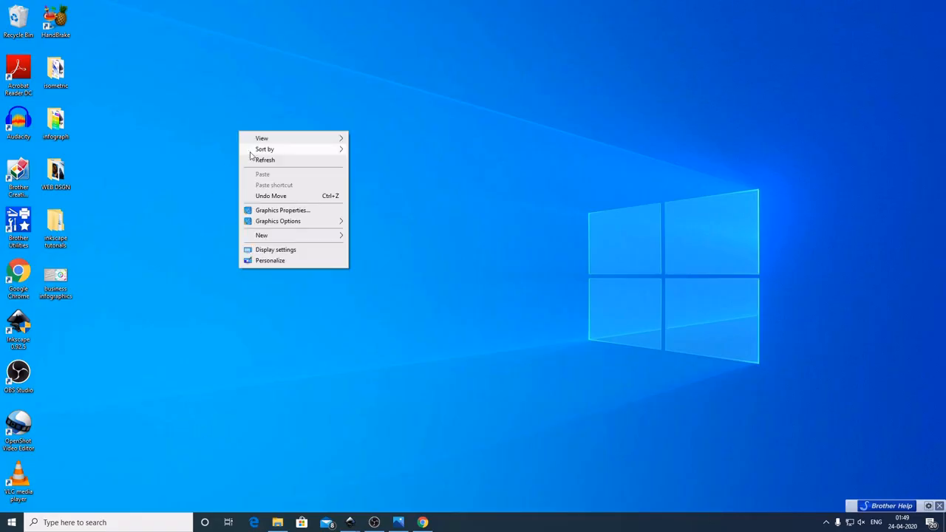
left_click(253, 158)
right_click(256, 155)
left_click(276, 184)
right_click(277, 184)
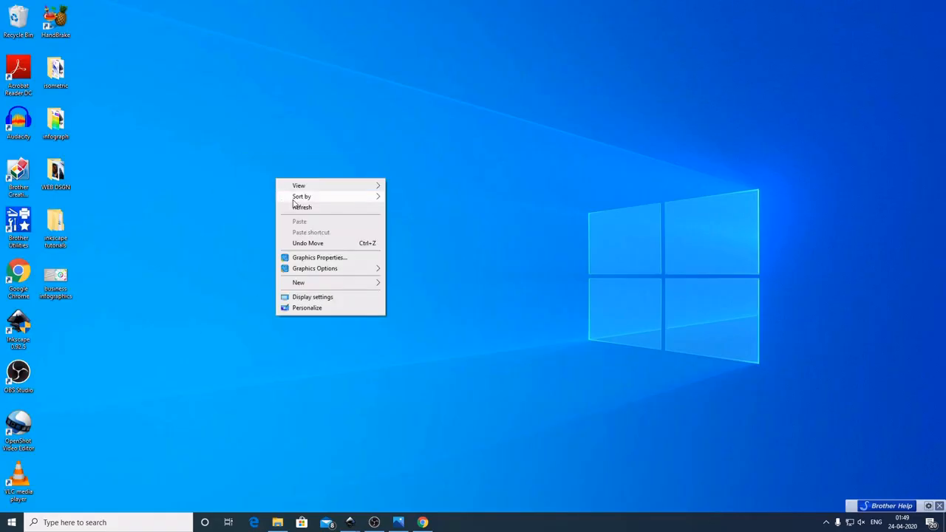
left_click(289, 205)
- Switch to Inkscape and try to copy the whole Facebook icon from facebook.svg into New document 3
left_click(351, 523)
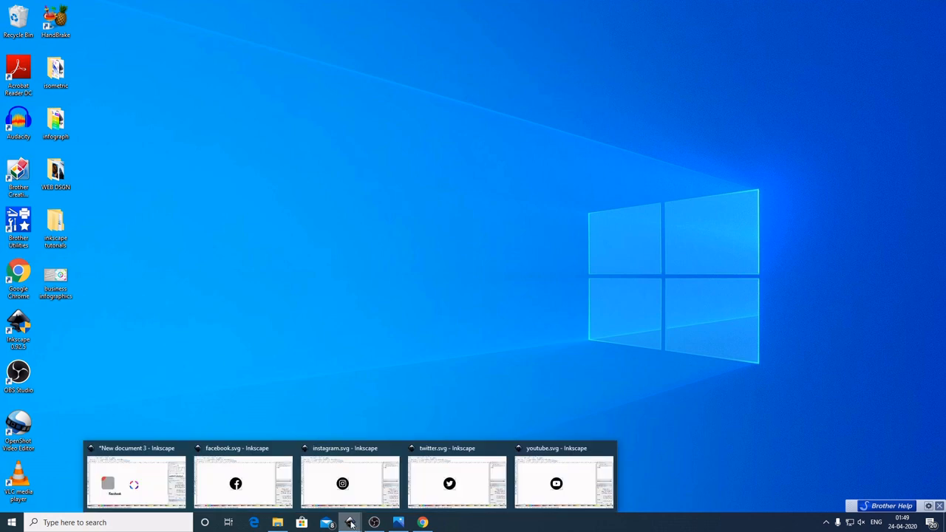
left_click(243, 480)
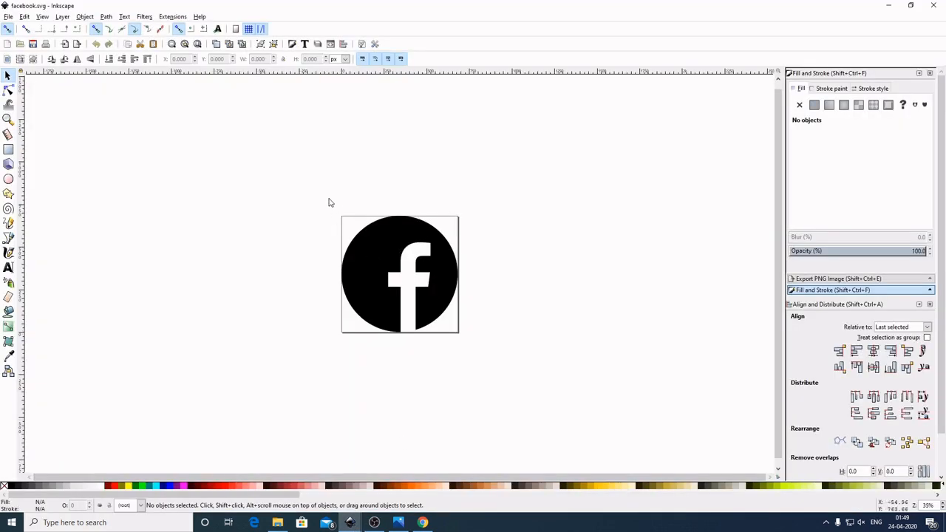
left_click_drag(299, 181, 556, 379)
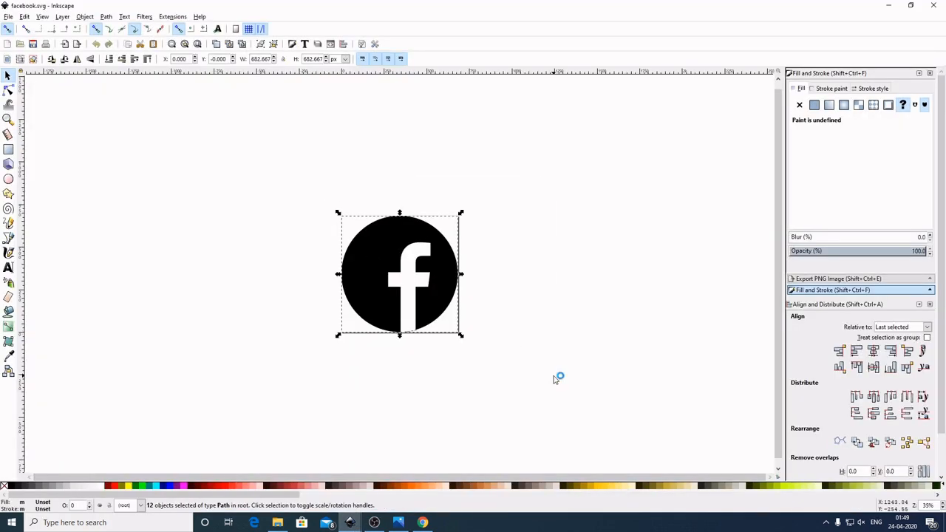
right_click(377, 277)
left_click(401, 300)
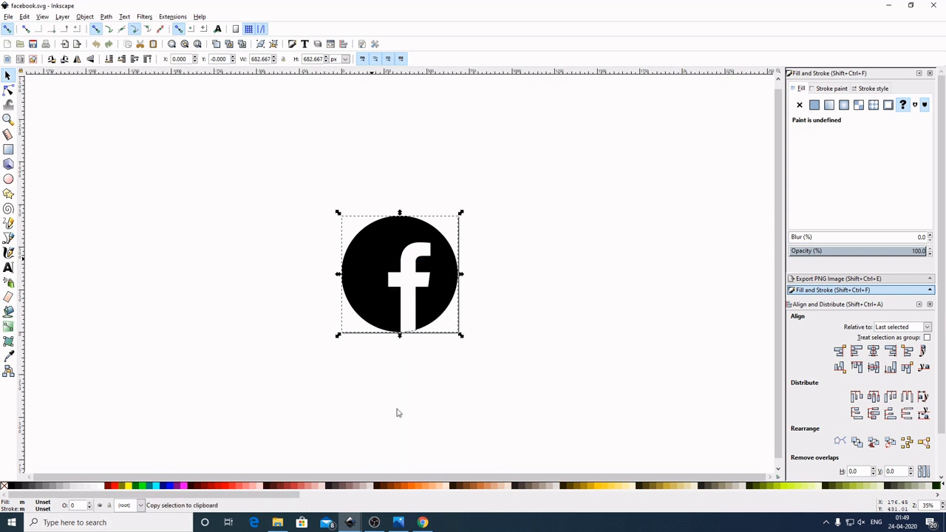
mouse_move(351, 522)
left_click(133, 476)
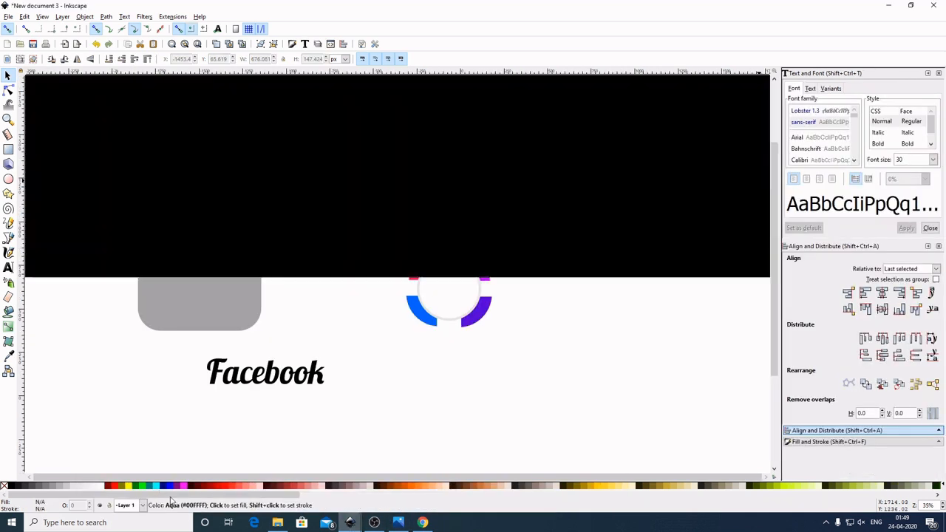
right_click(606, 176)
left_click(632, 229)
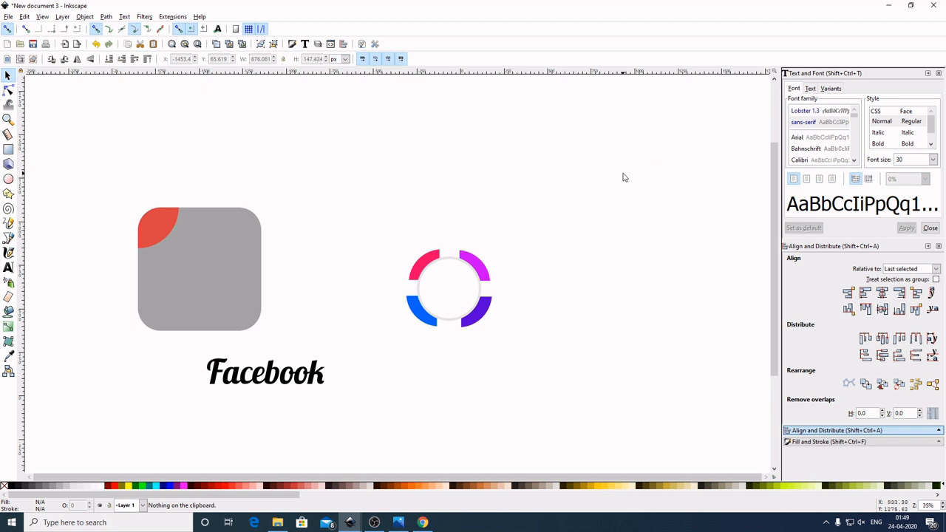
right_click(622, 177)
left_click(652, 229)
left_click(327, 522)
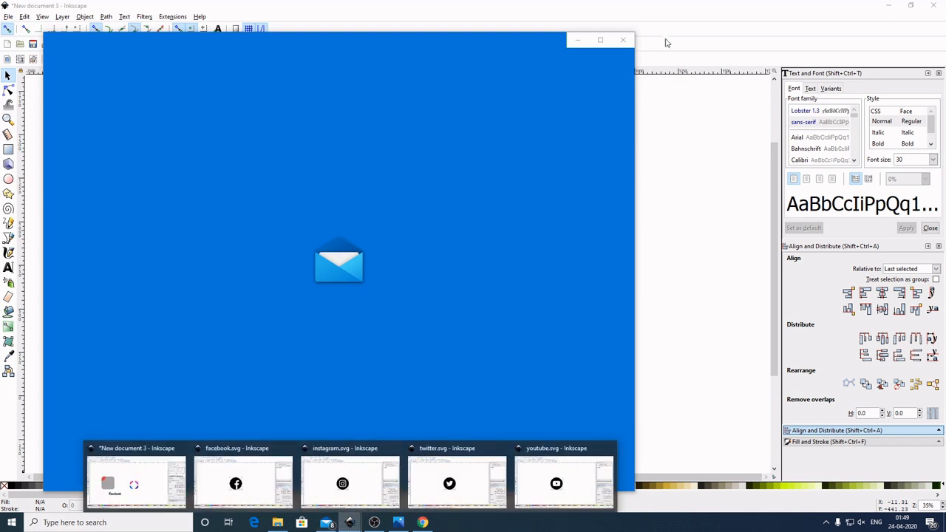
left_click(631, 38)
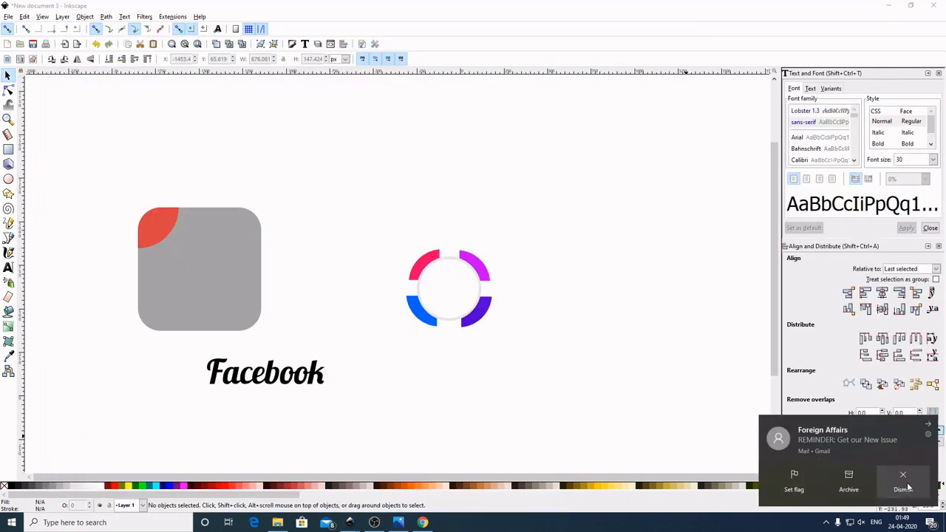
left_click(908, 488)
- Copy all parts of the Facebook icon in facebook.svg again and paste them into New document 3, up and right of the ringed circle
mouse_move(350, 522)
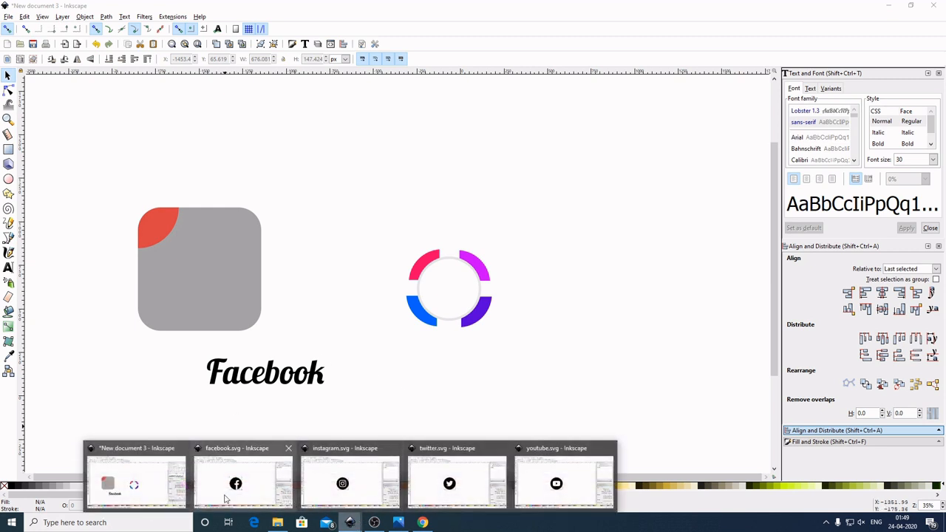
left_click(267, 478)
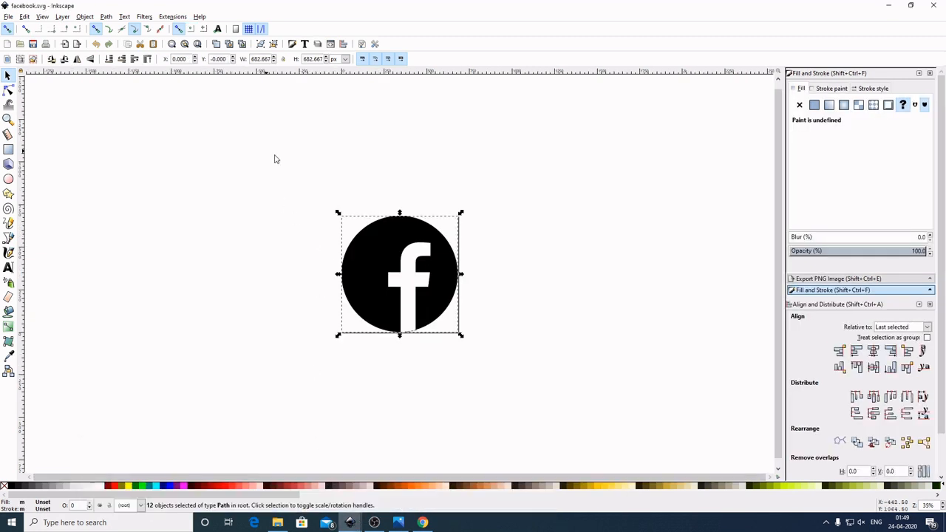
left_click_drag(274, 158, 537, 361)
right_click(405, 243)
left_click(436, 285)
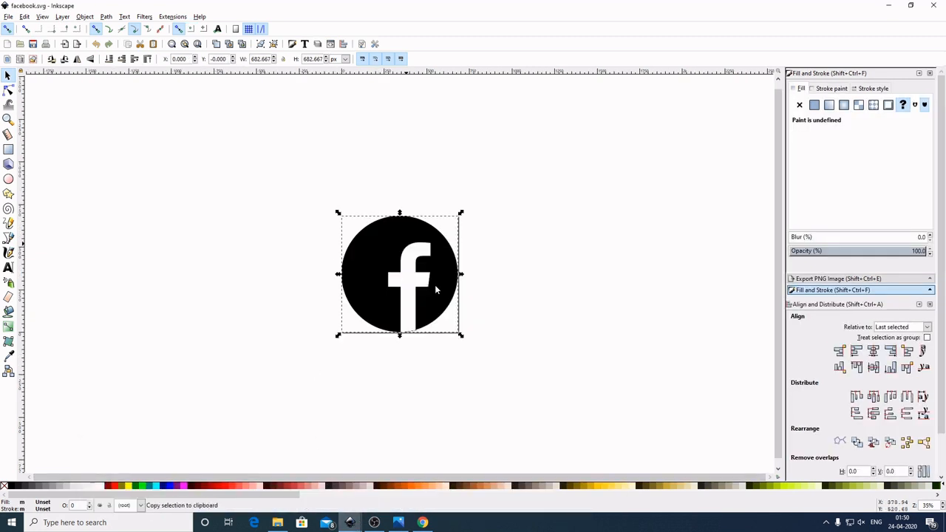
mouse_move(350, 523)
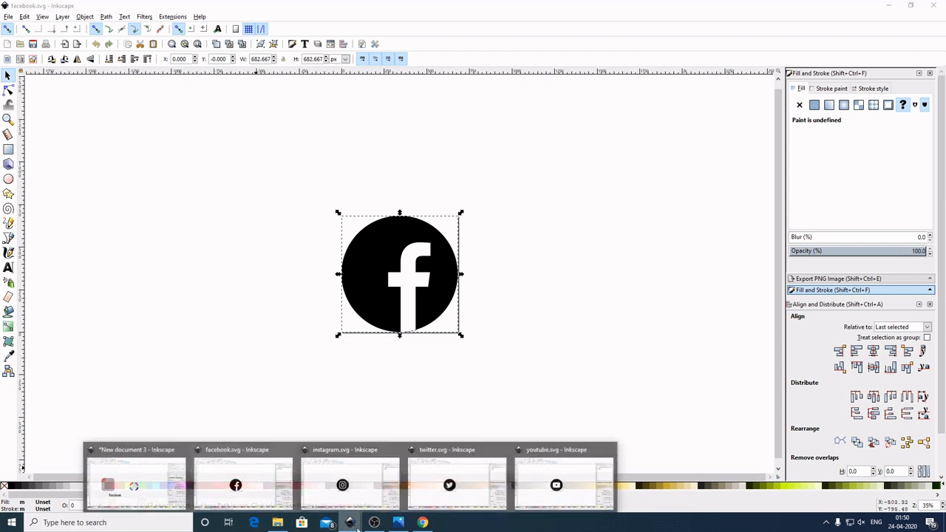
left_click(171, 501)
right_click(599, 181)
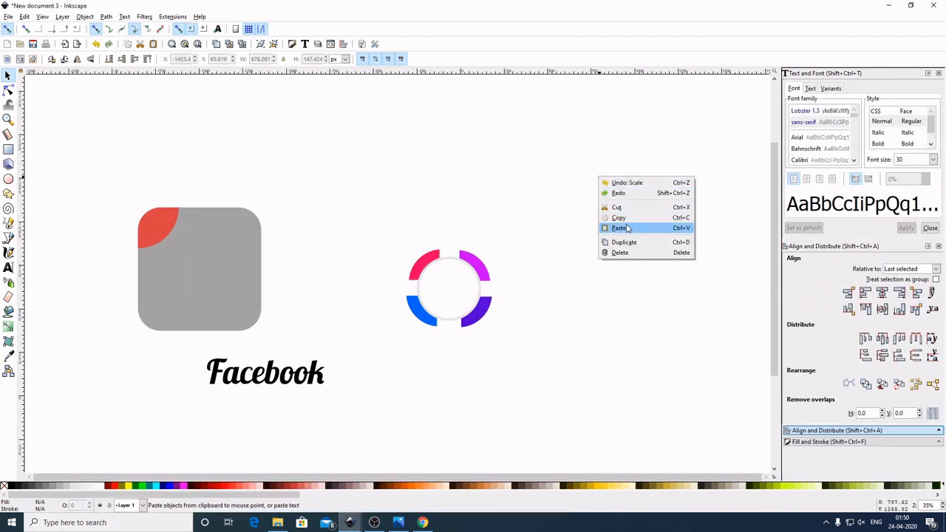
left_click(627, 226)
scroll(628, 231, "down", 1)
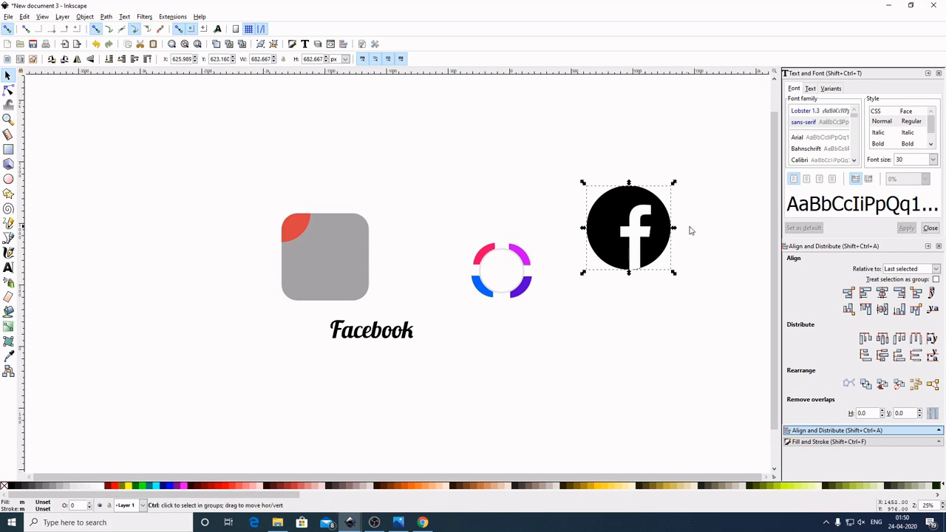
scroll(697, 234, "down", 2)
left_click(625, 250)
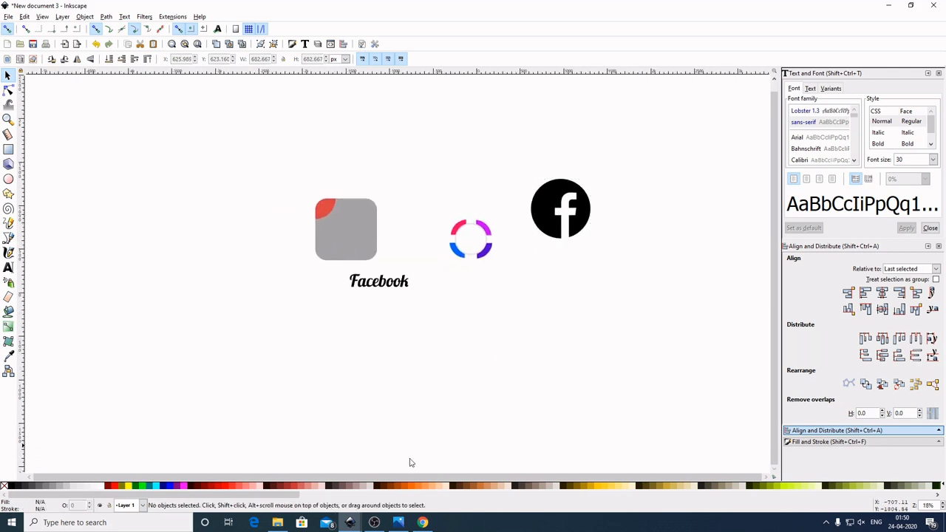
- Copy the Instagram icon from instagram.svg, paste it into New document 3 below and right of the Facebook icon, and group its parts
mouse_move(351, 523)
left_click(367, 469)
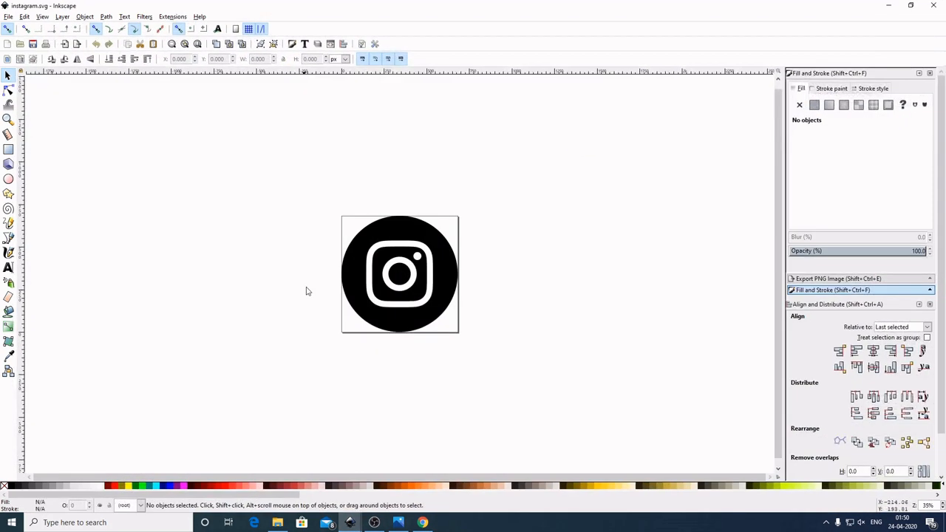
left_click_drag(294, 178, 579, 407)
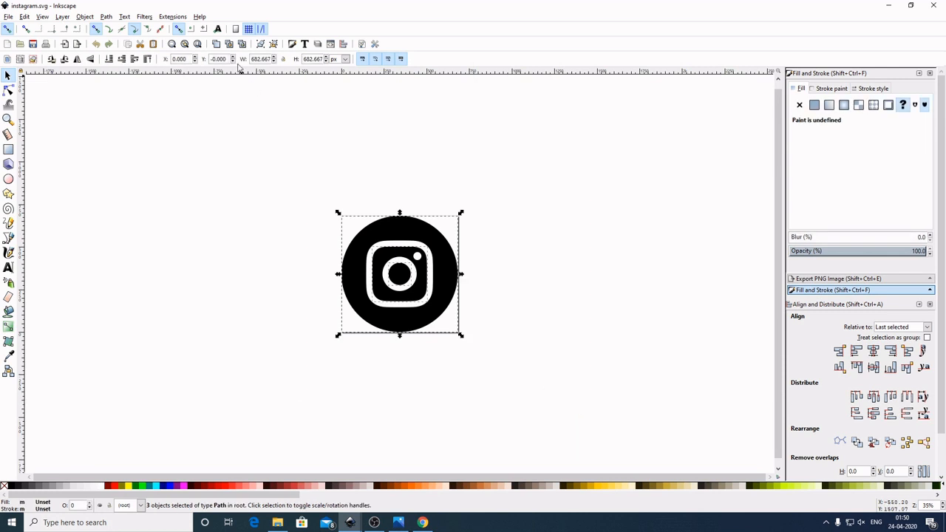
right_click(416, 226)
left_click(448, 268)
mouse_move(351, 523)
left_click(133, 476)
right_click(627, 260)
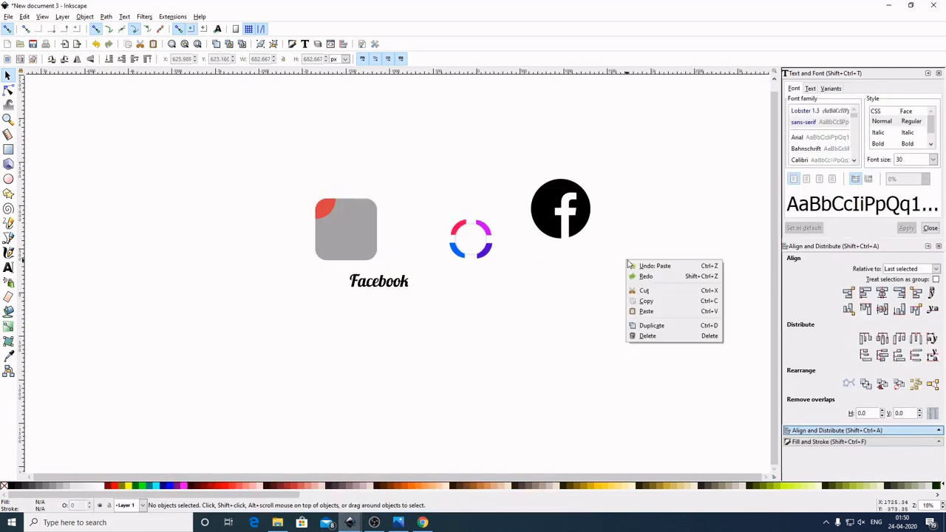
left_click(653, 310)
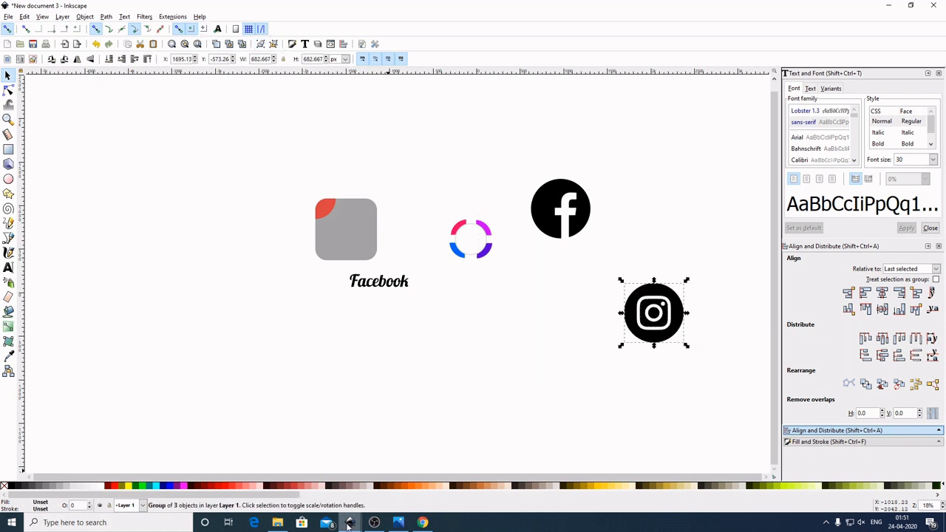
- Copy the Twitter icon from twitter.svg and paste it into New document 3, below and left of the grey card
mouse_move(351, 523)
left_click(467, 481)
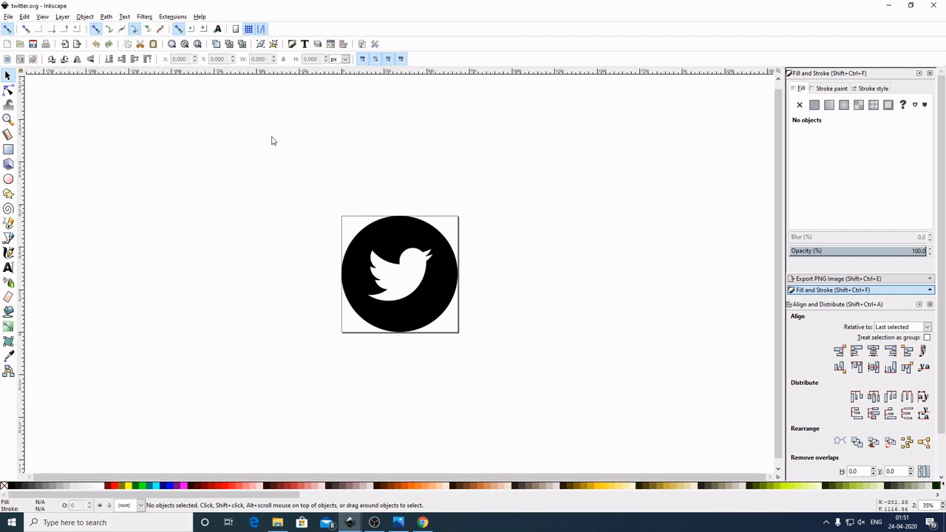
mouse_move(271, 140)
left_mouse_down()
mouse_move(516, 368)
mouse_move(470, 336)
left_mouse_up()
right_click(408, 218)
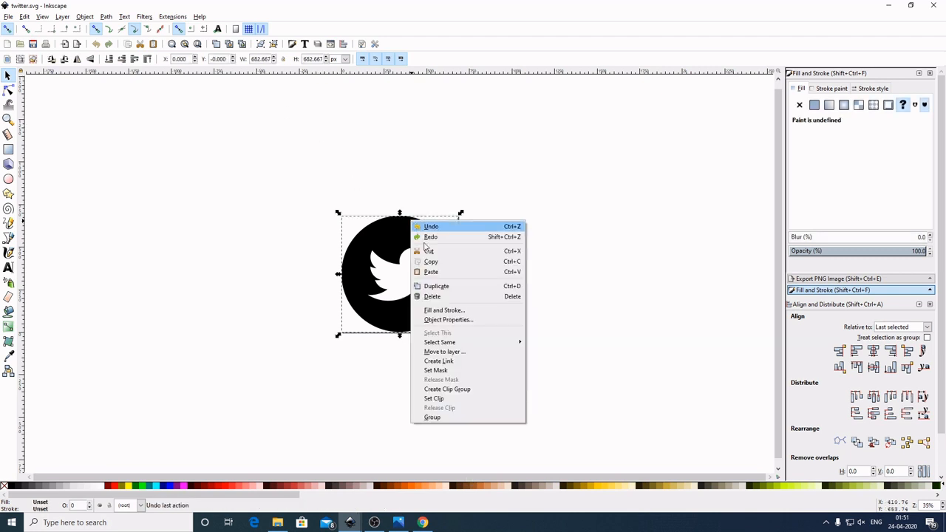
left_click(447, 269)
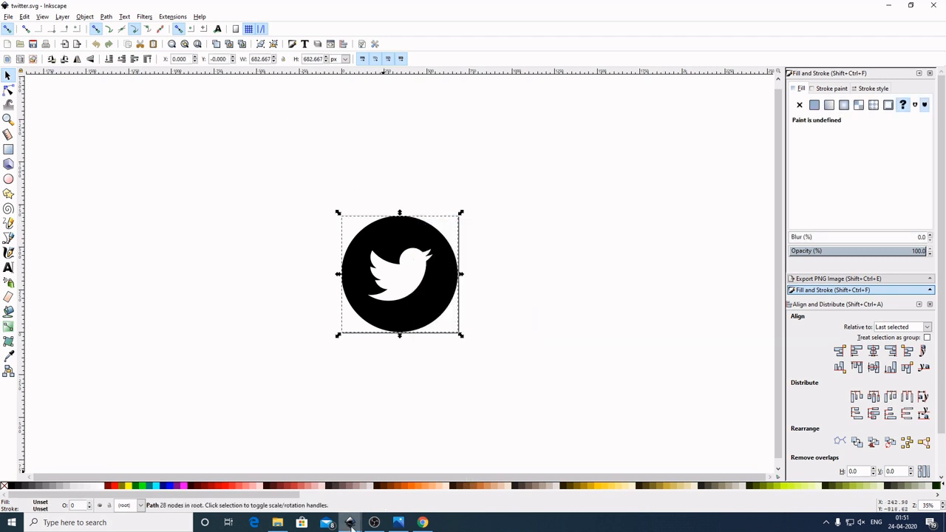
mouse_move(351, 523)
left_click(132, 481)
right_click(195, 233)
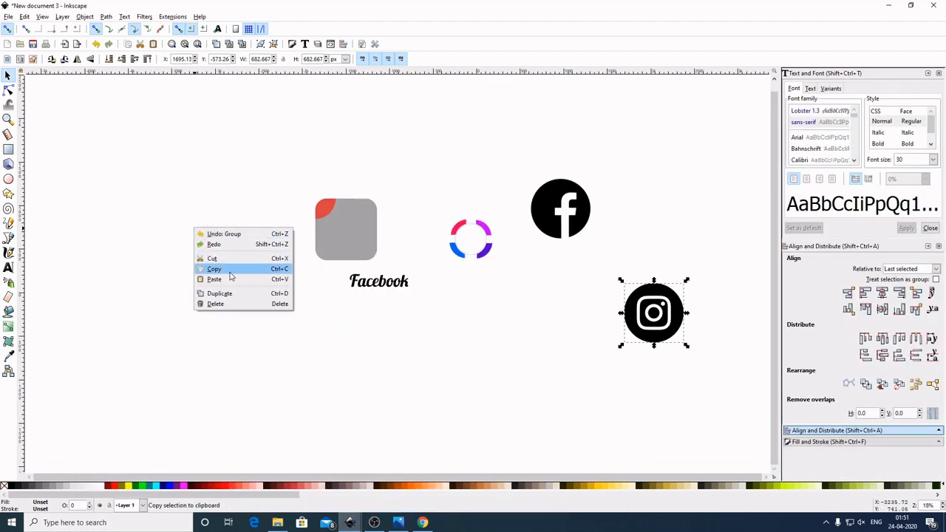
left_click(221, 269)
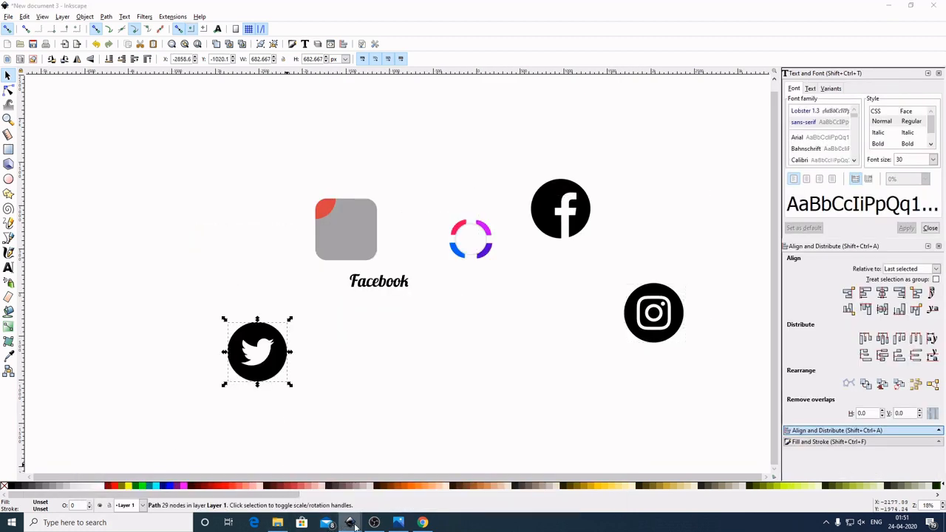
- Copy the YouTube icon from youtube.svg, paste it into New document 3 left of the grey card, and group its parts
mouse_move(351, 523)
left_click(583, 477)
left_click_drag(312, 148, 530, 384)
right_click(392, 228)
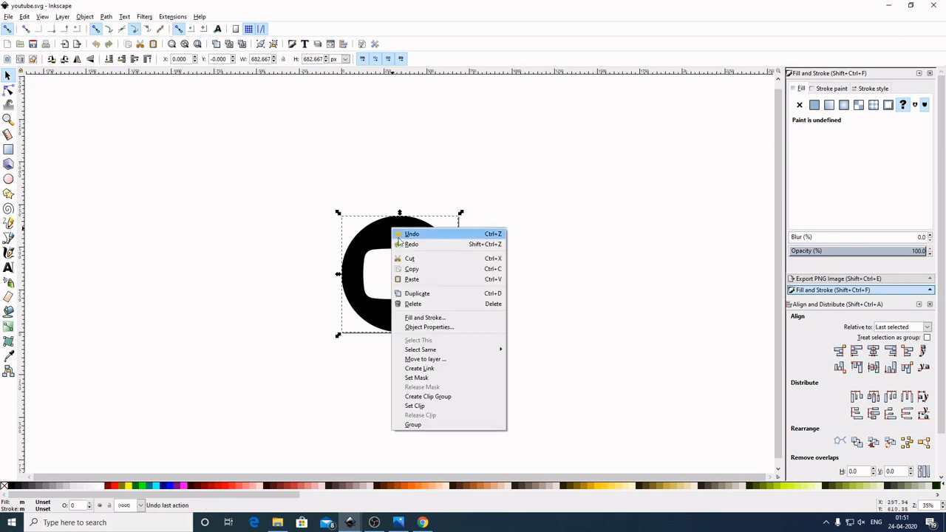
left_click(418, 277)
mouse_move(350, 522)
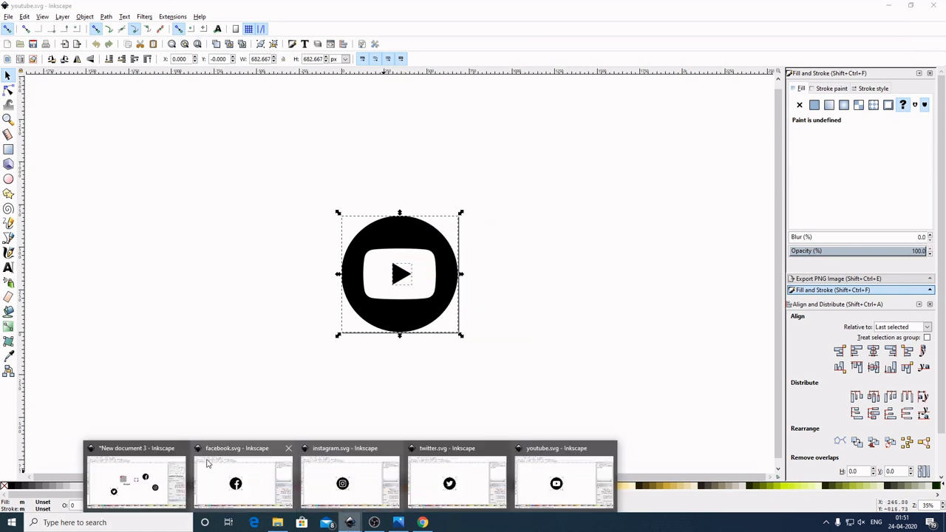
left_click(156, 470)
right_click(171, 207)
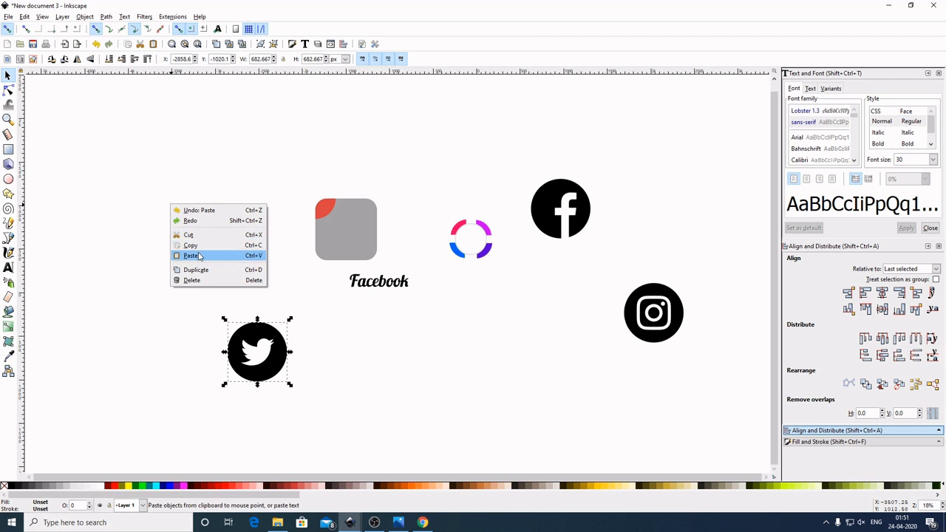
left_click(193, 255)
left_click(260, 44)
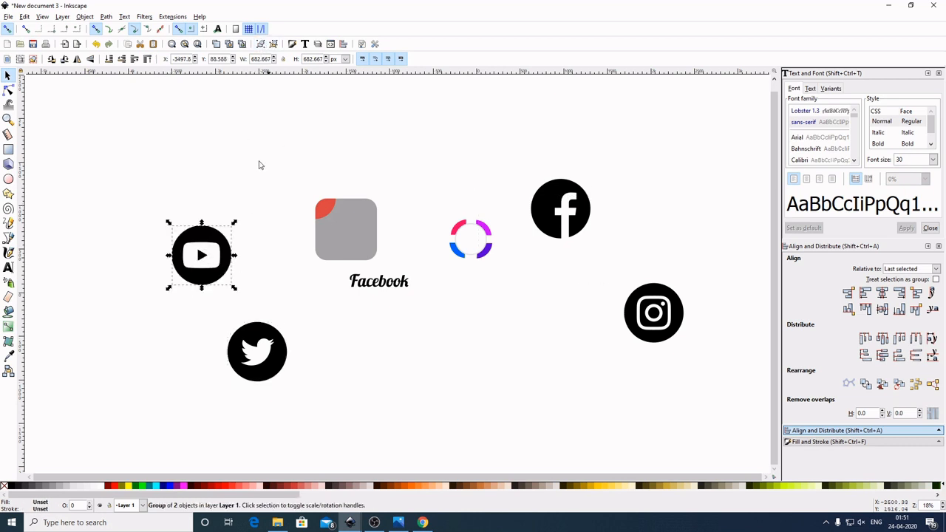
left_click(110, 141)
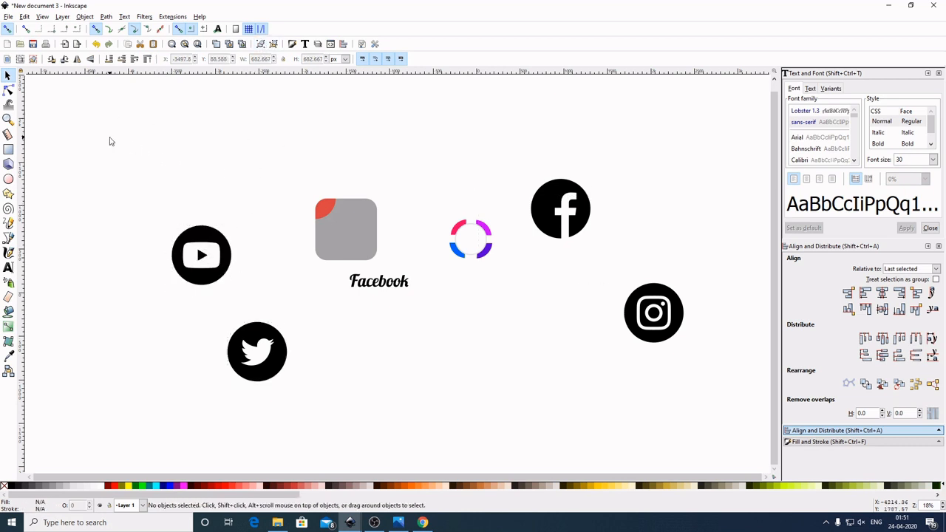
scroll(714, 233, "down", 3)
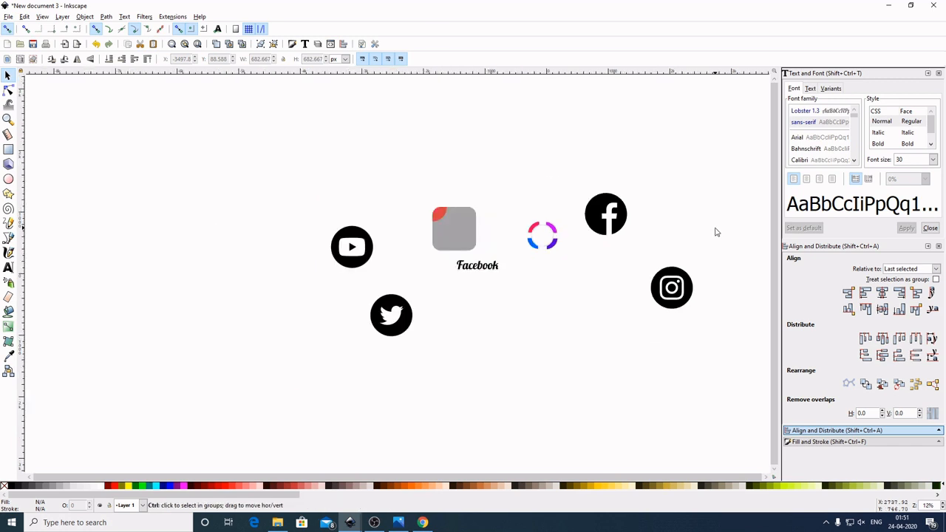
- Gather the YouTube, Twitter and Facebook icons around the Instagram icon to the right of the ringed circle
scroll(536, 210, "up", 1)
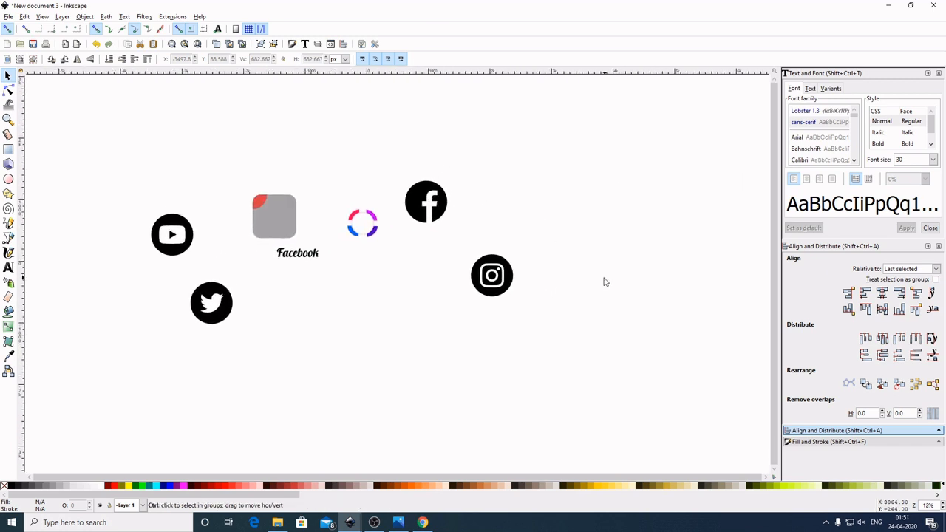
left_click_drag(172, 234, 503, 221)
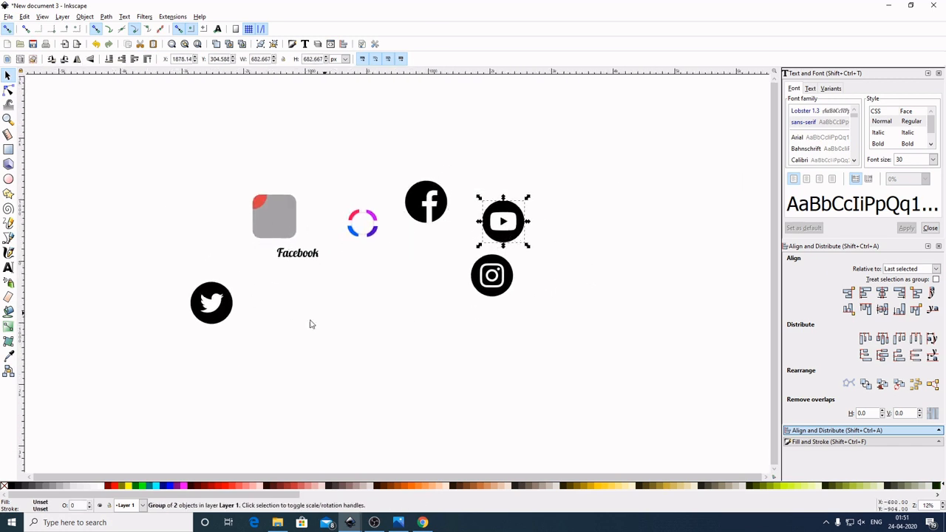
left_click_drag(214, 316, 545, 275)
left_click_drag(432, 200, 567, 213)
- Select all four social media icons and scale them down together
left_click_drag(407, 119, 597, 304)
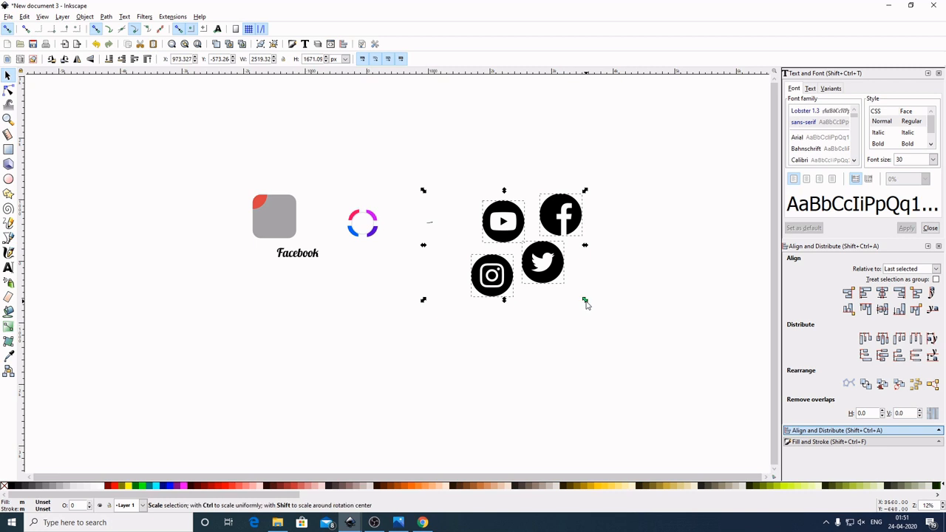
left_click_drag(585, 302, 556, 277)
left_click(599, 309)
- Select the tiny stray paths to the left of the icon cluster and delete them
scroll(599, 310, "up", 2)
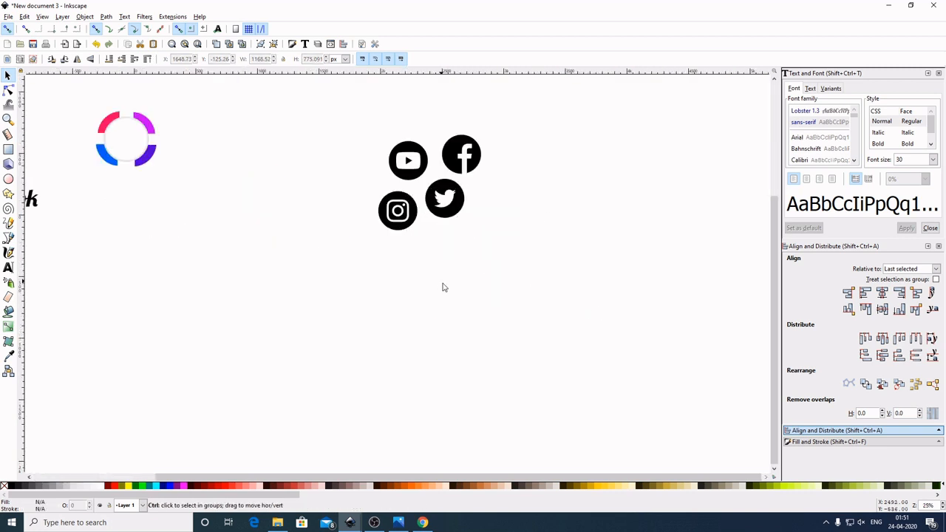
left_click_drag(332, 213, 444, 277)
left_click_drag(370, 185, 464, 258)
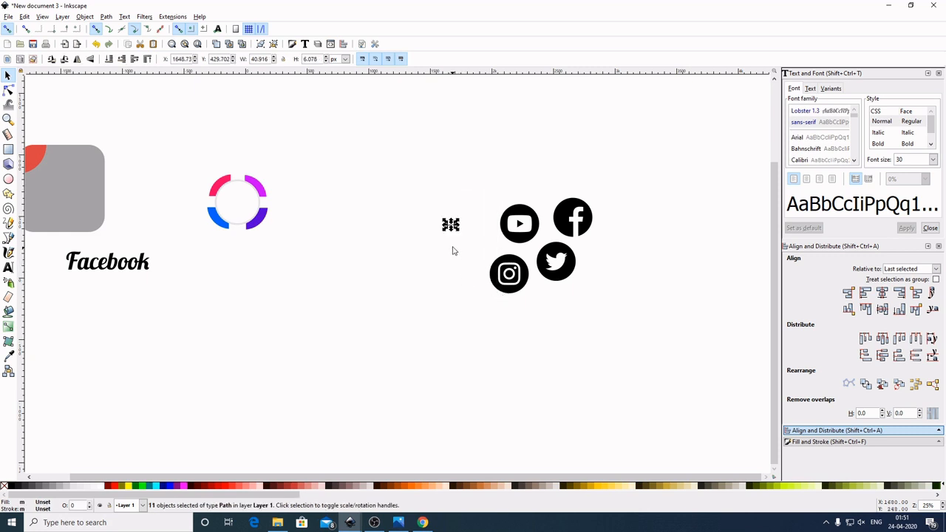
key("Delete")
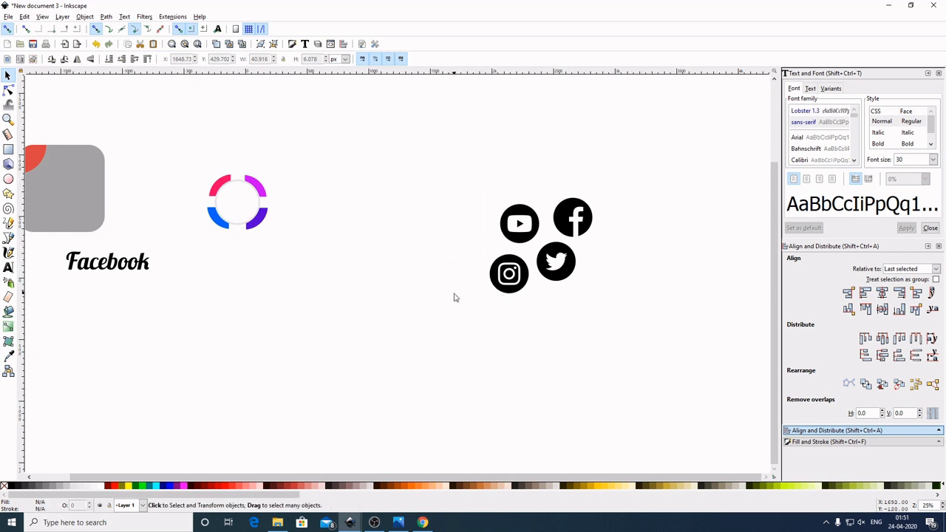
- Select the four icons and move them together to just below the ringed circle, slightly to its right
scroll(458, 303, "down", 1, "ctrl")
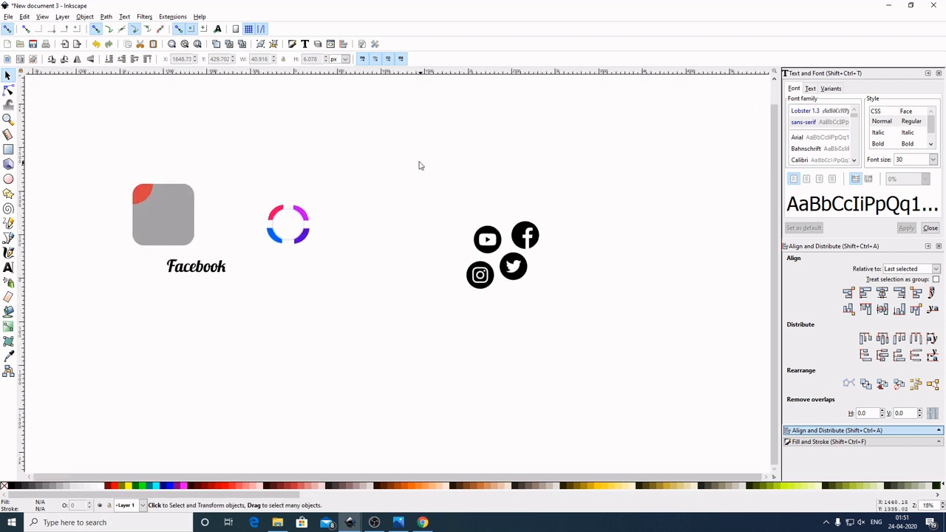
left_click_drag(418, 165, 635, 377)
left_click_drag(545, 296, 344, 304)
scroll(464, 353, "up", 2, "ctrl")
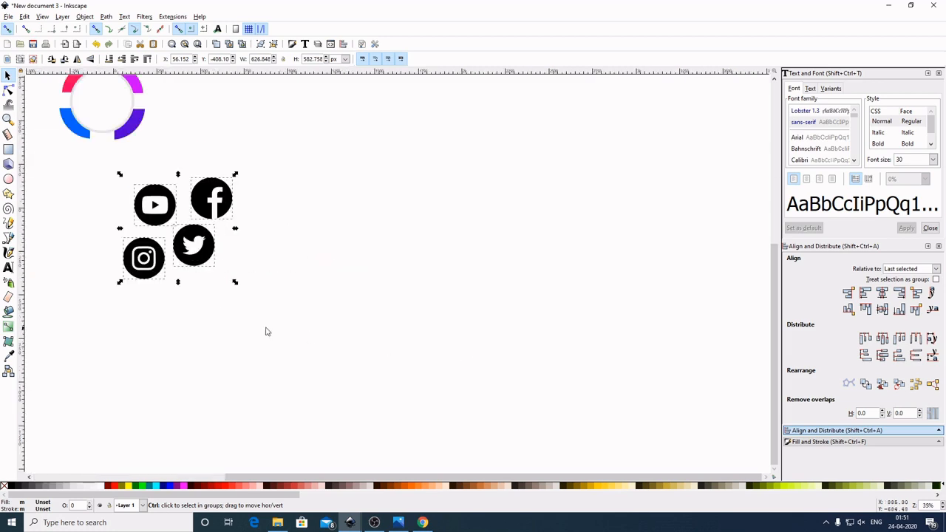
left_click_drag(267, 331, 621, 365)
scroll(673, 354, "up", 1, "ctrl")
left_click_drag(641, 218, 719, 356)
scroll(714, 349, "down", 2, "ctrl")
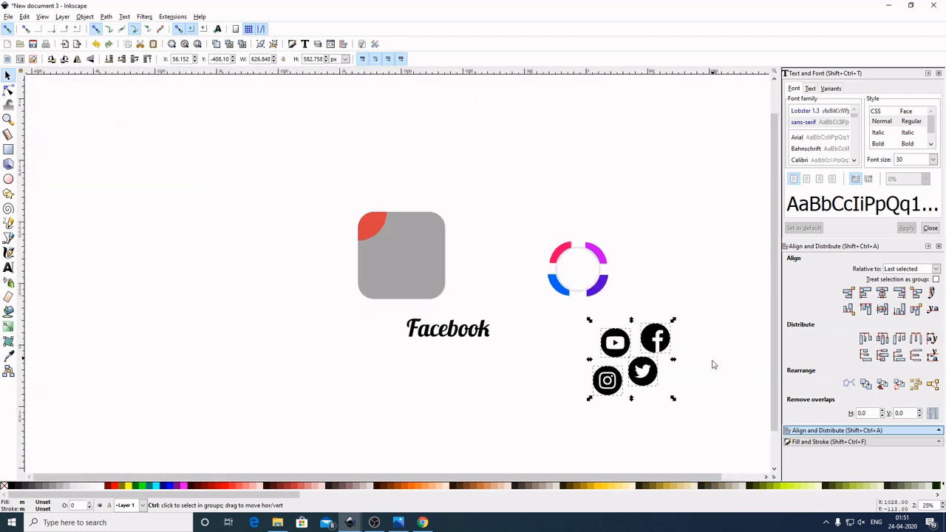
scroll(713, 359, "up", 3, "ctrl")
scroll(692, 310, "down", 4, "ctrl")
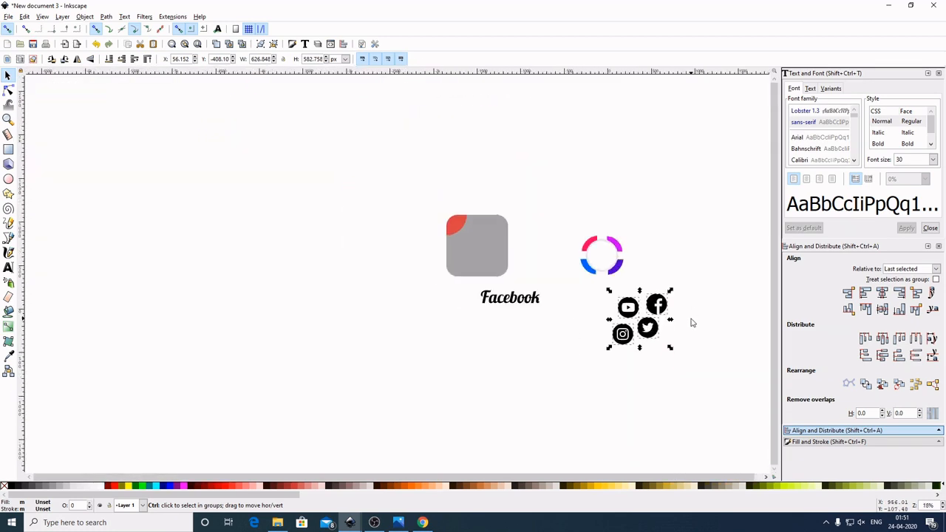
scroll(691, 318, "up", 2, "ctrl")
scroll(686, 310, "down", 1, "ctrl")
scroll(687, 314, "up", 2, "ctrl")
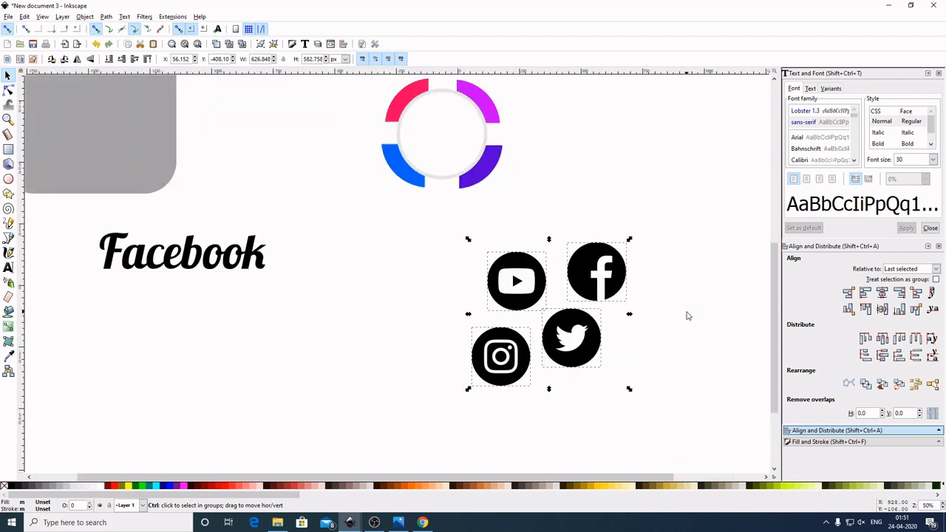
scroll(682, 314, "down", 3, "ctrl")
scroll(682, 310, "up", 3, "ctrl")
scroll(684, 309, "down", 2, "ctrl")
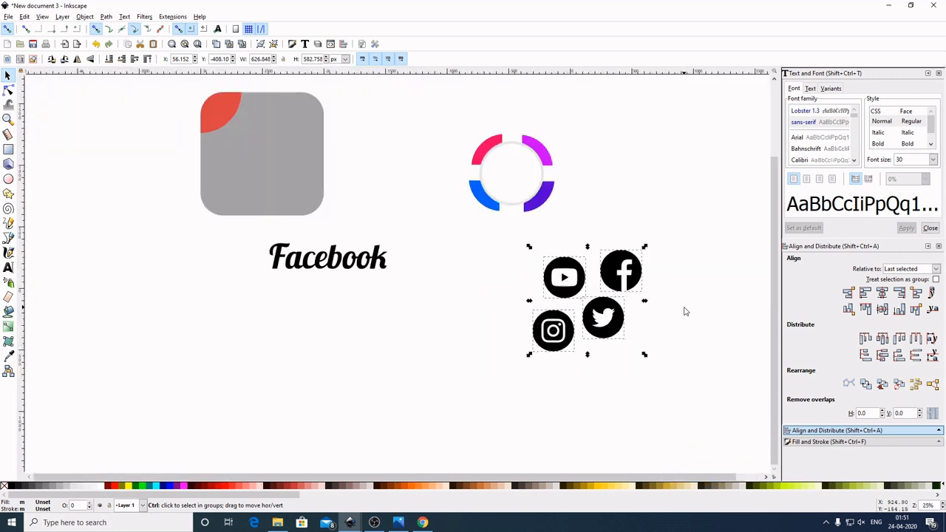
scroll(689, 312, "right", 2)
scroll(688, 311, "up", 1)
- Check the card layout in the reference image business infographics.png in Photos, and return to the Inkscape drawing
left_click(635, 307)
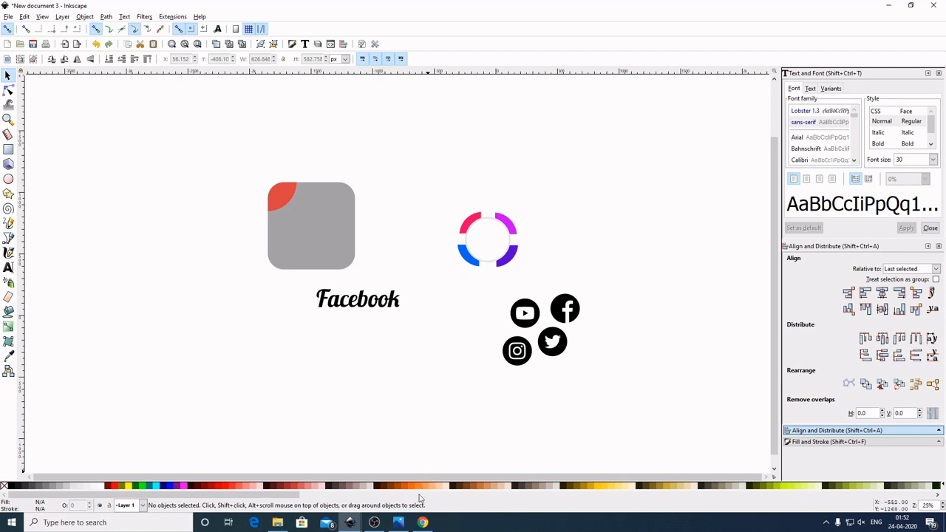
left_click(399, 522)
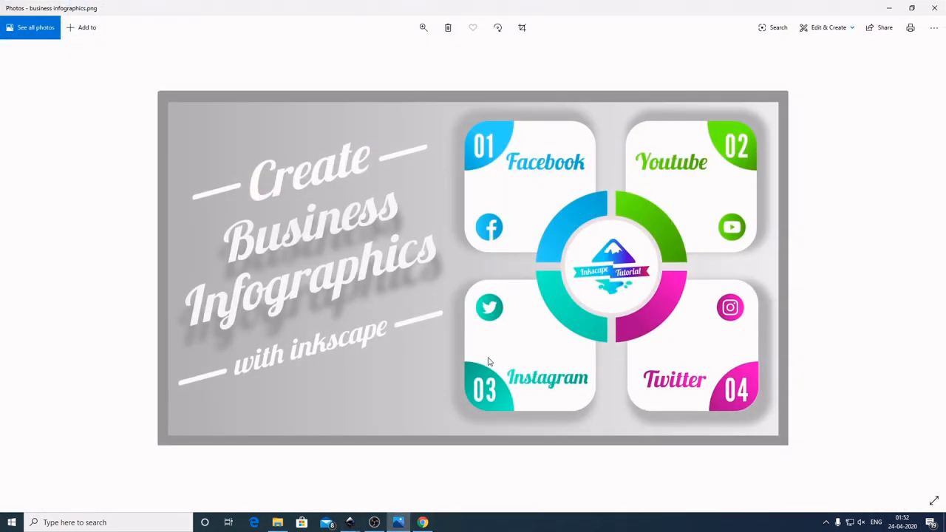
left_click(889, 8)
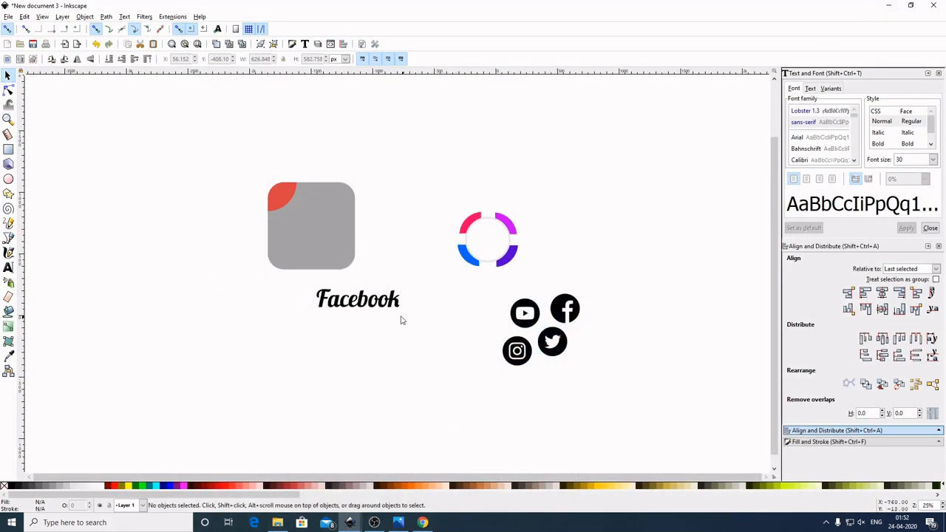
- Fit the Facebook title, about 456 px wide, beside the card's red corner and the Facebook icon, about 102 px, into its lower-left area
left_click_drag(364, 303, 323, 214)
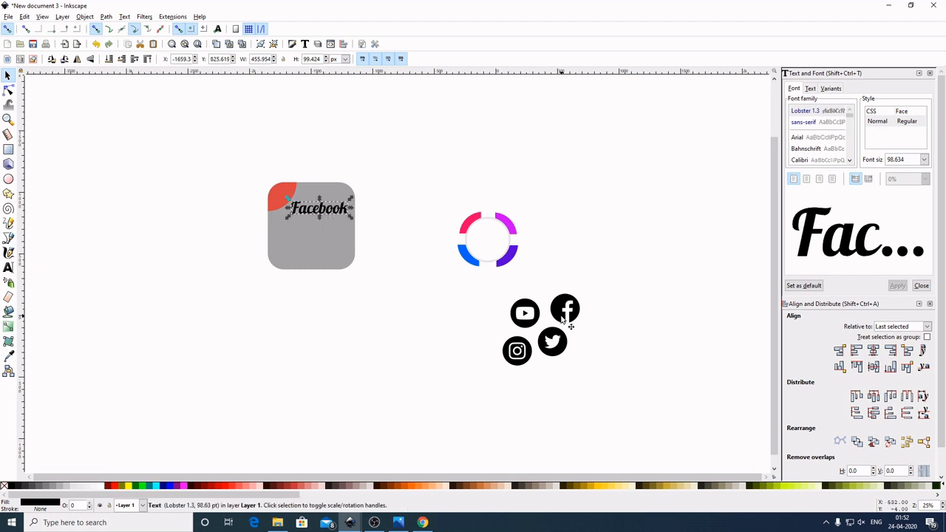
left_click(574, 314)
left_click_drag(574, 314, 283, 255)
left_click(316, 308)
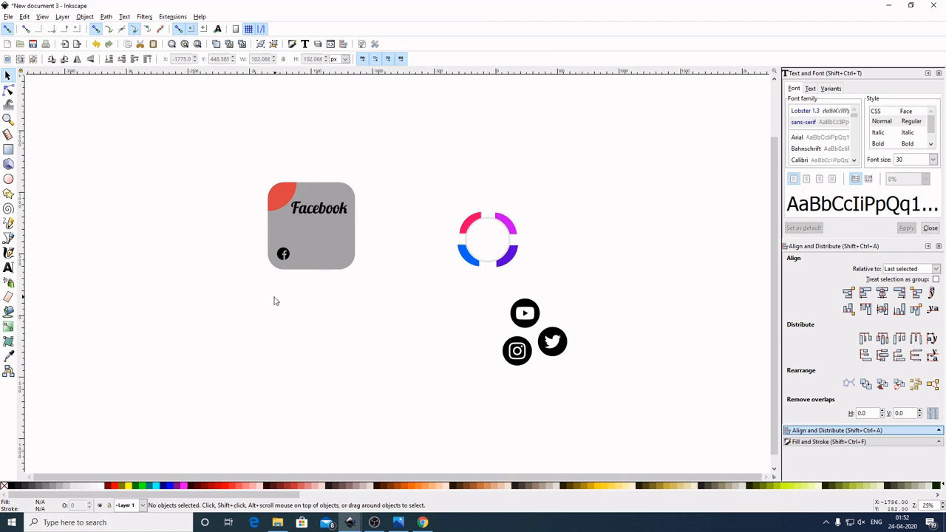
- Duplicate the Facebook title and place the copy to the left of the grey card
left_click(337, 215)
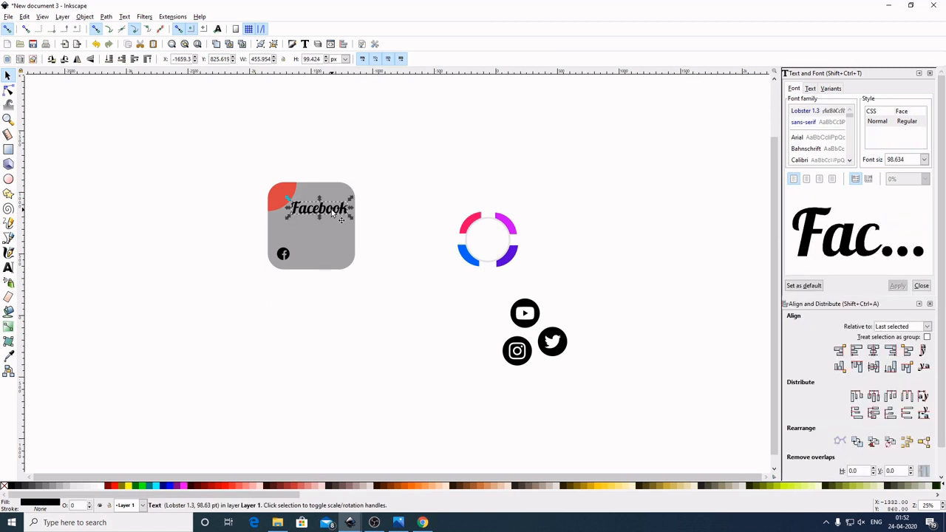
right_click(332, 214)
left_click(359, 277)
left_click_drag(316, 215, 190, 214)
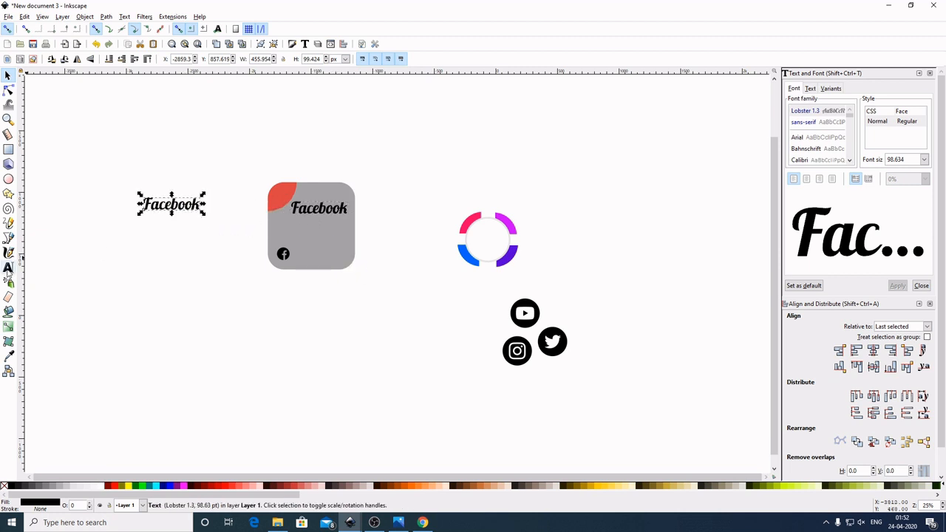
- Replace the wording of the duplicated title with 01
left_click(8, 269)
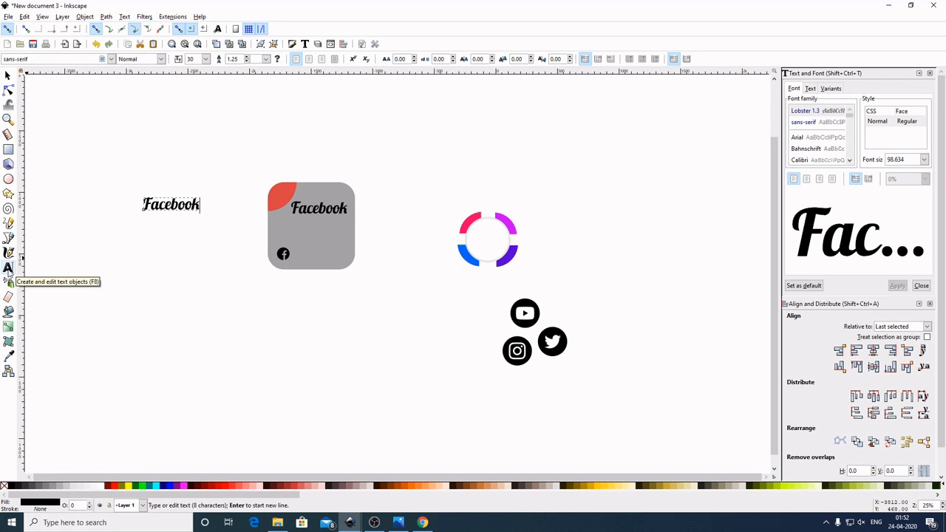
key("BackSpace")
key("BackSpace")
key("BackSpace")
key("BackSpace")
key("BackSpace")
key("BackSpace")
key("BackSpace")
key("BackSpace")
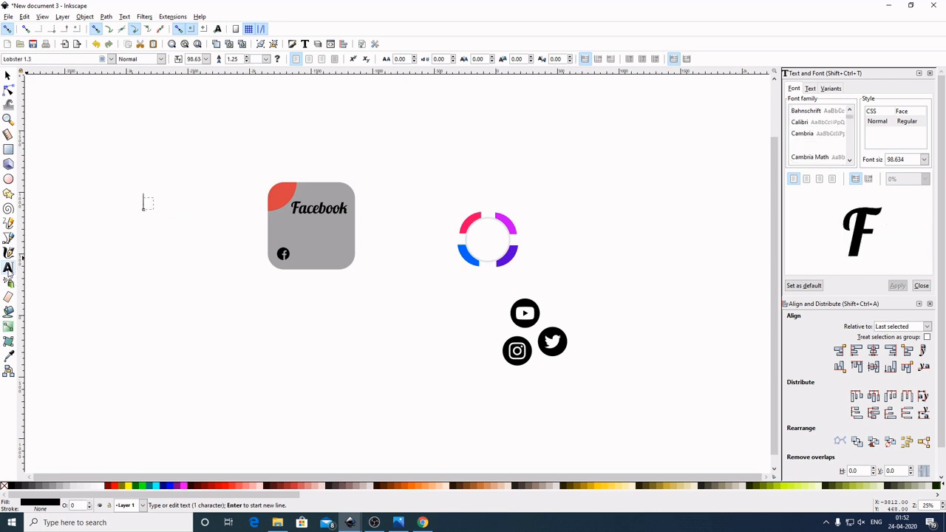
key("BackSpace")
type("01")
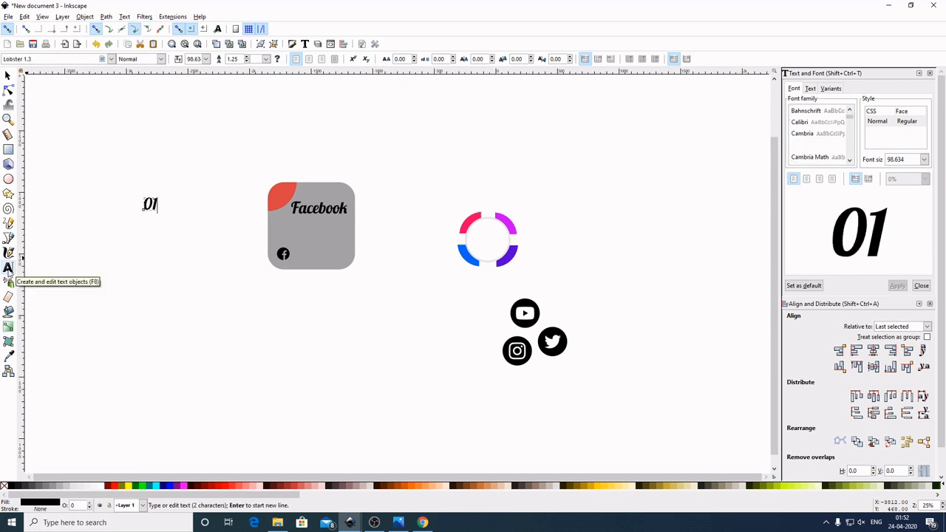
- Move the 01 text onto the red corner of the grey card
left_click(7, 74)
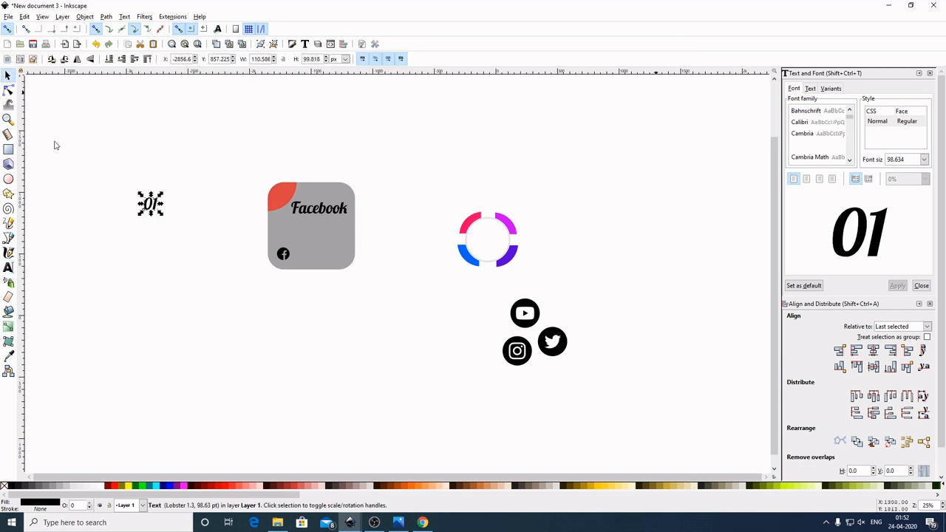
left_click_drag(150, 204, 280, 197)
left_click(192, 250)
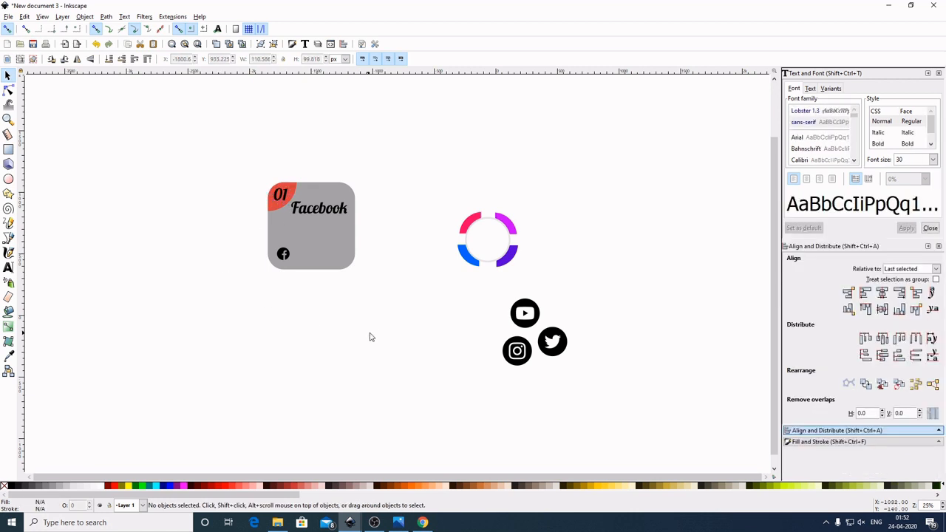
- Recolour the card's red corner with the pink sampled from the ring's upper-left segment
scroll(386, 311, "up", 2, "ctrl")
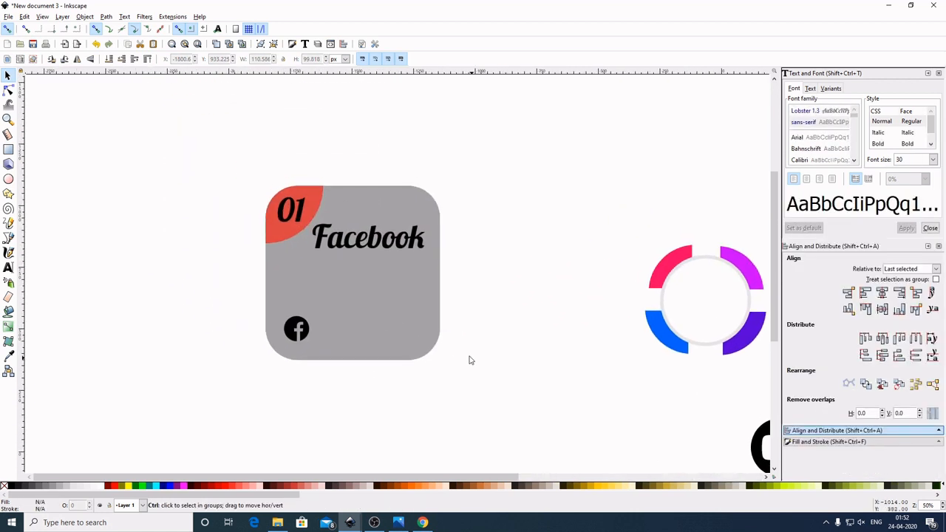
scroll(466, 347, "up", 1, "ctrl")
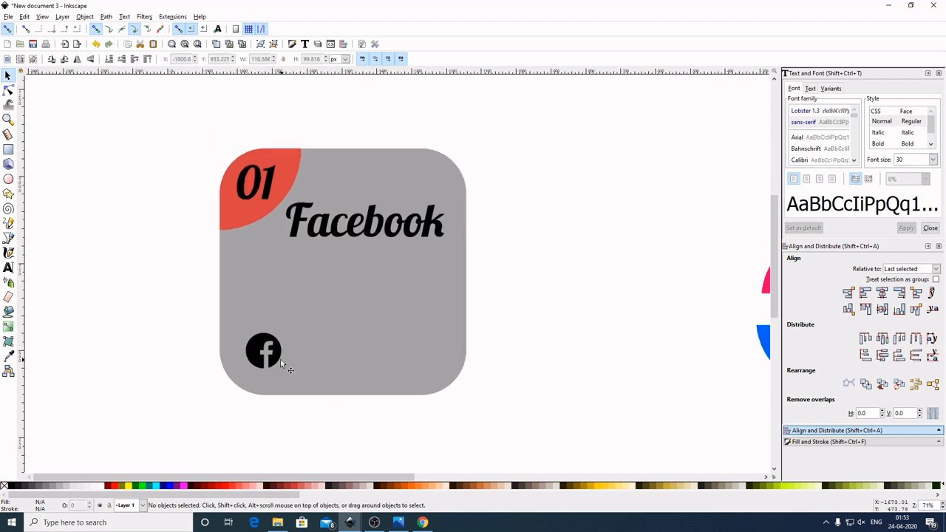
left_click(244, 212)
left_click_drag(625, 397, 507, 387)
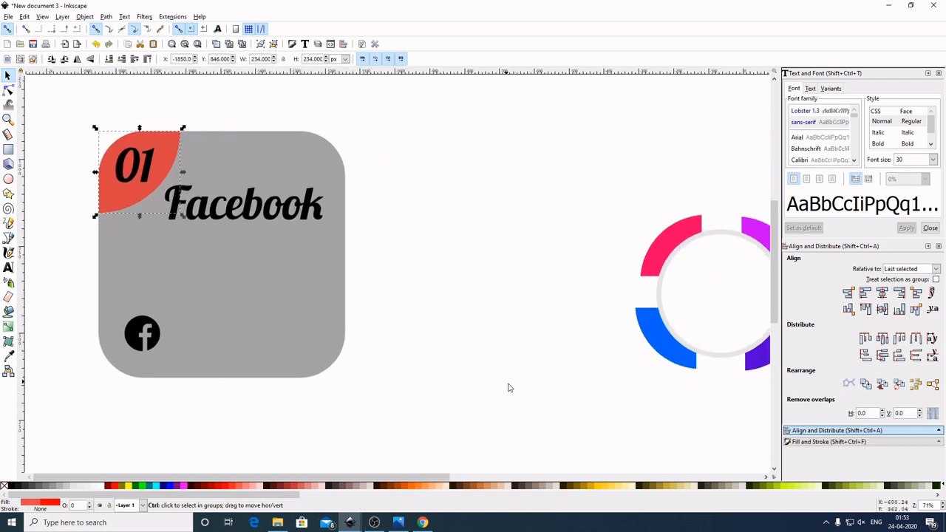
left_click(10, 357)
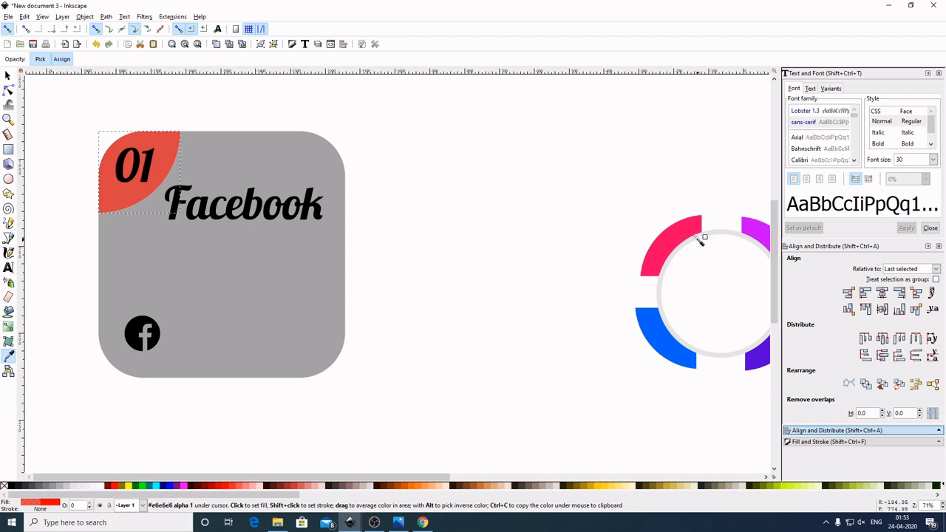
left_click_drag(681, 232, 687, 237)
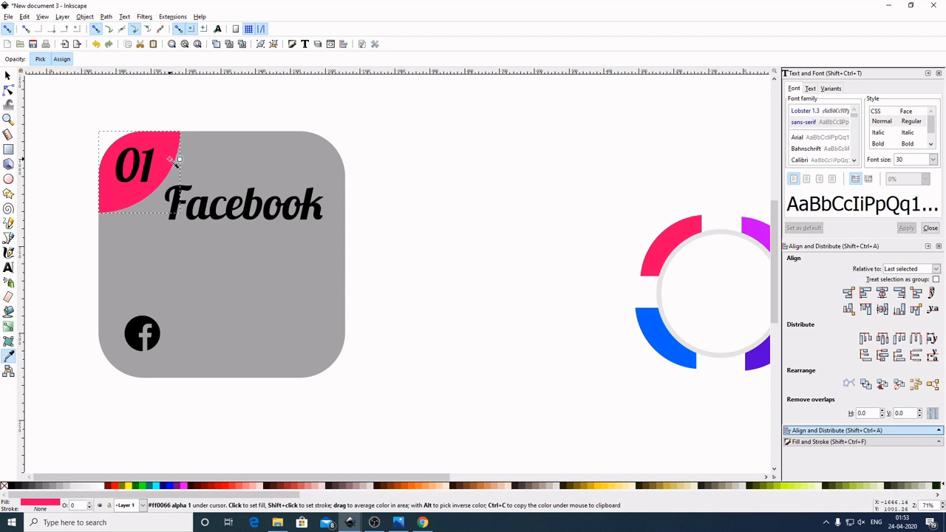
left_click(8, 75)
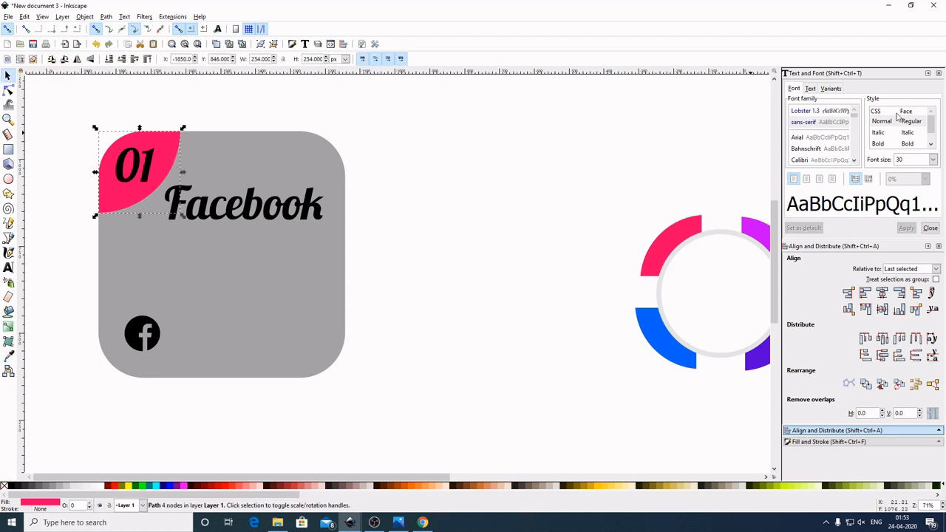
- Apply a linear gradient to the card's pink corner shape, running diagonally from its lower-left point to its upper-right point
left_click(939, 73)
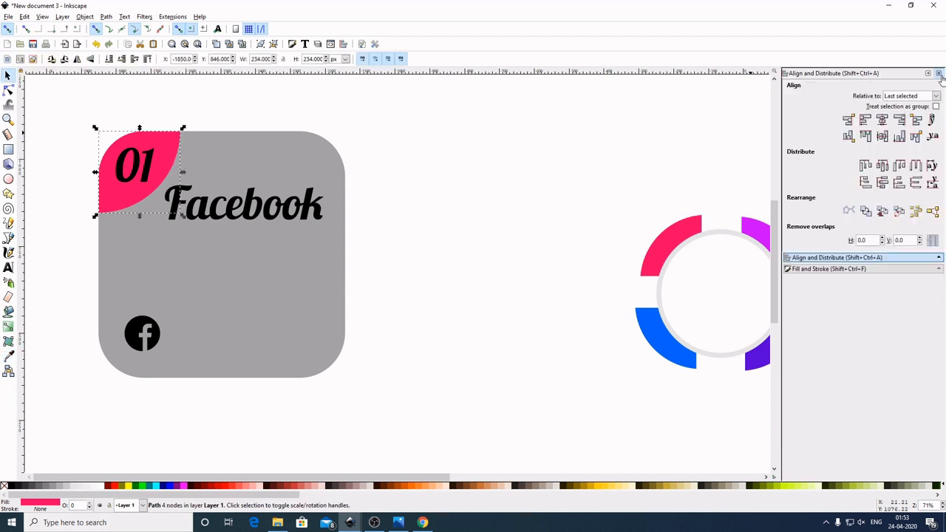
left_click(849, 269)
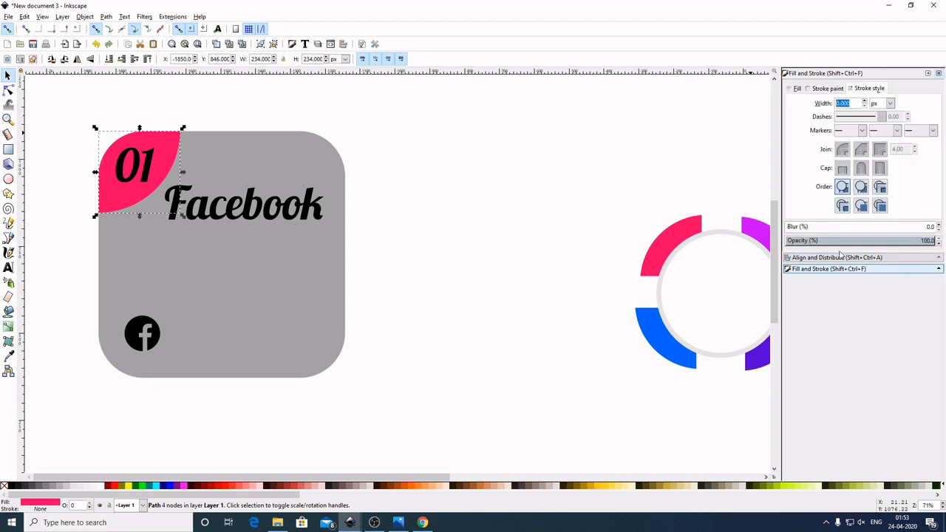
left_click(795, 88)
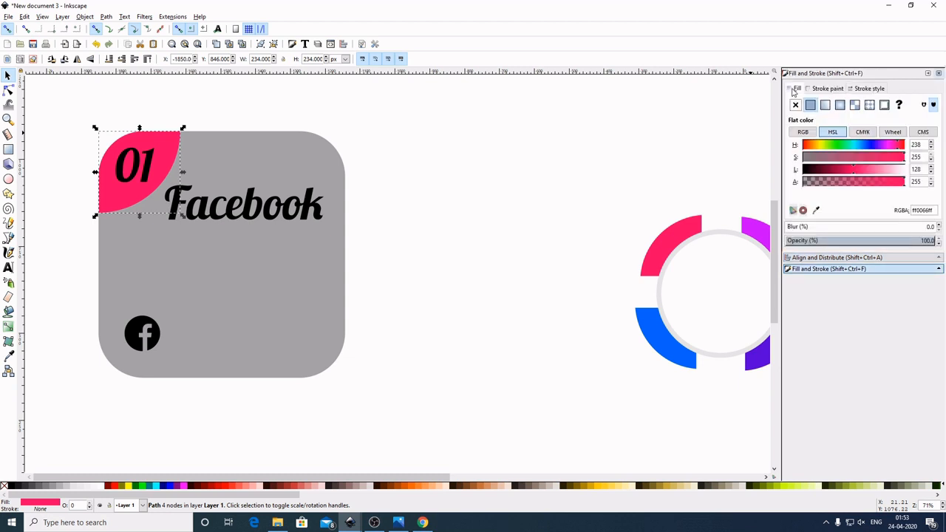
left_click(825, 106)
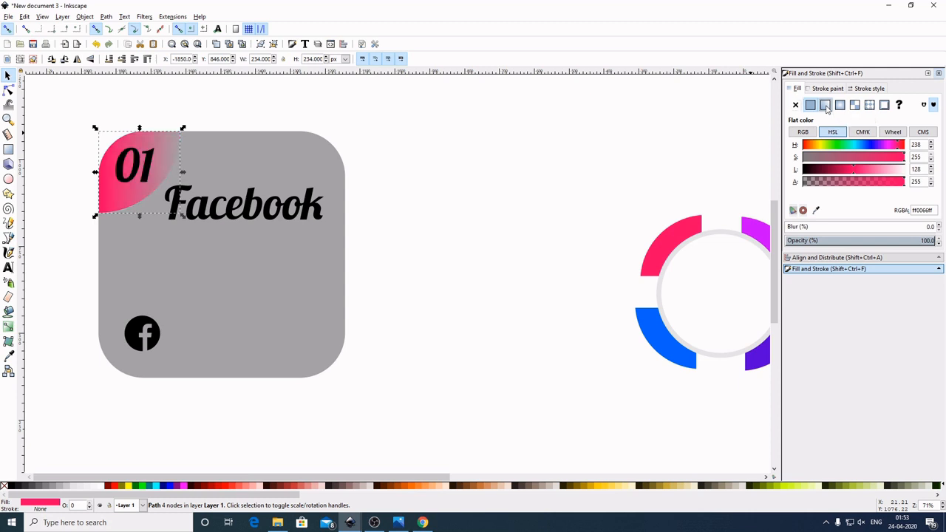
key("g")
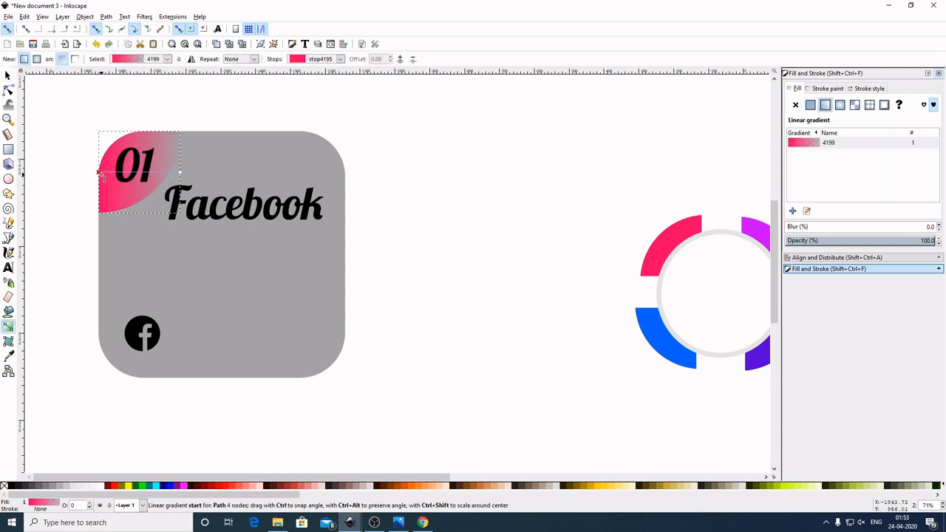
left_click_drag(99, 175, 99, 212)
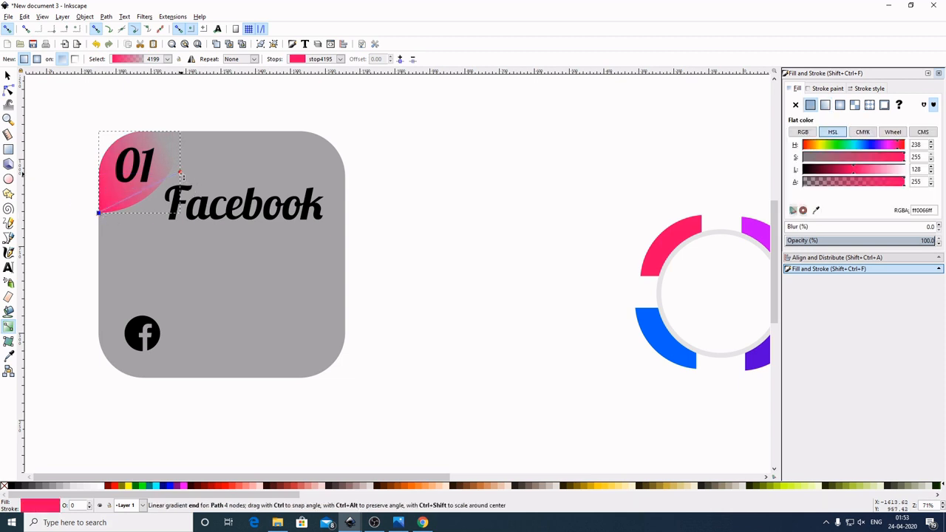
left_click_drag(180, 171, 179, 132)
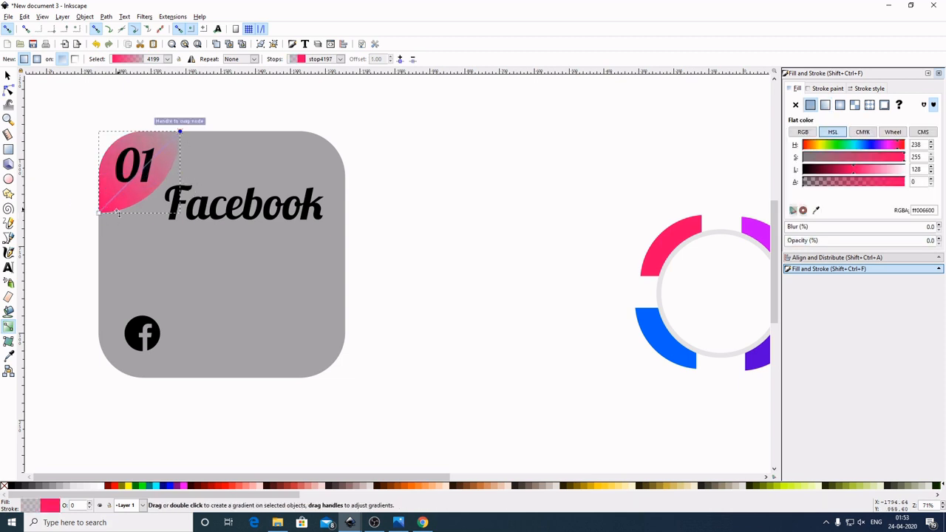
- Set the upper-right end of the corner's gradient to the opaque dark pink aa0044ff
left_click(181, 132)
left_click_drag(198, 495, 900, 498)
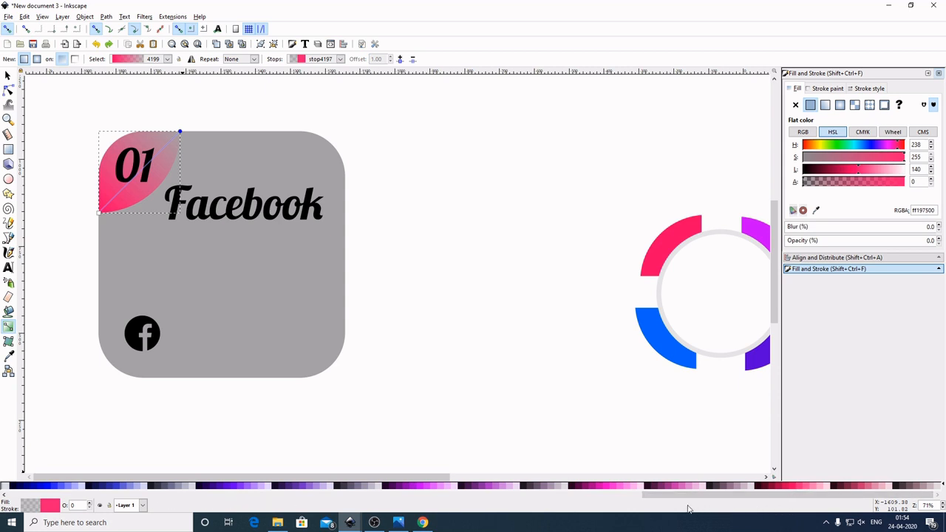
left_click_drag(818, 497, 70, 529)
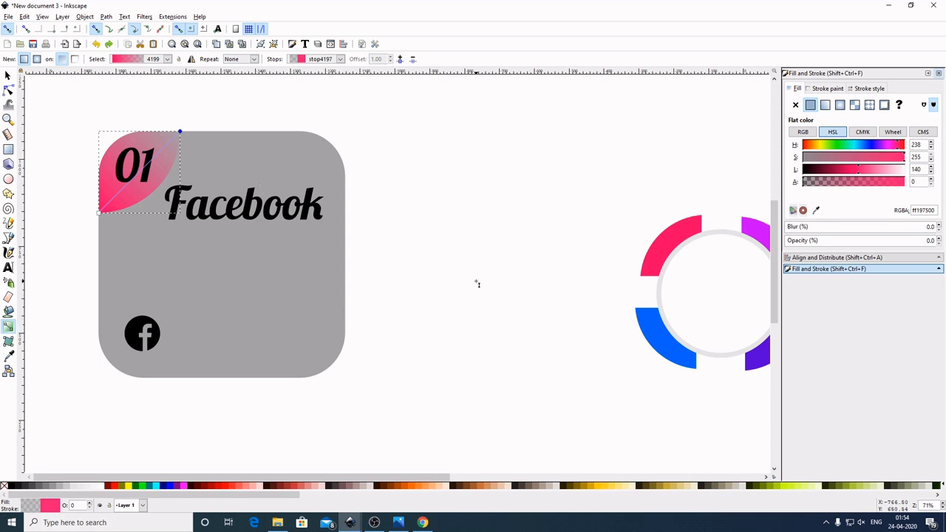
left_click(181, 133)
left_click_drag(281, 494, 917, 493)
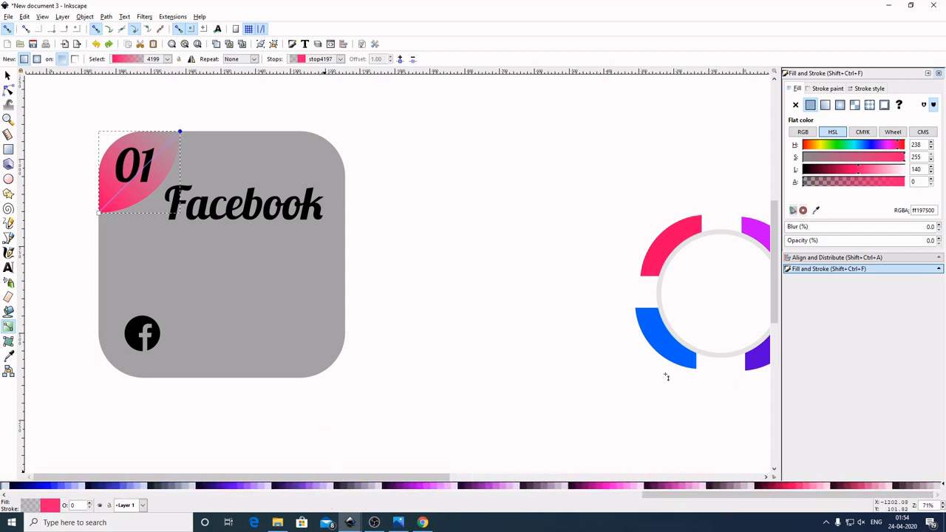
left_click(778, 490)
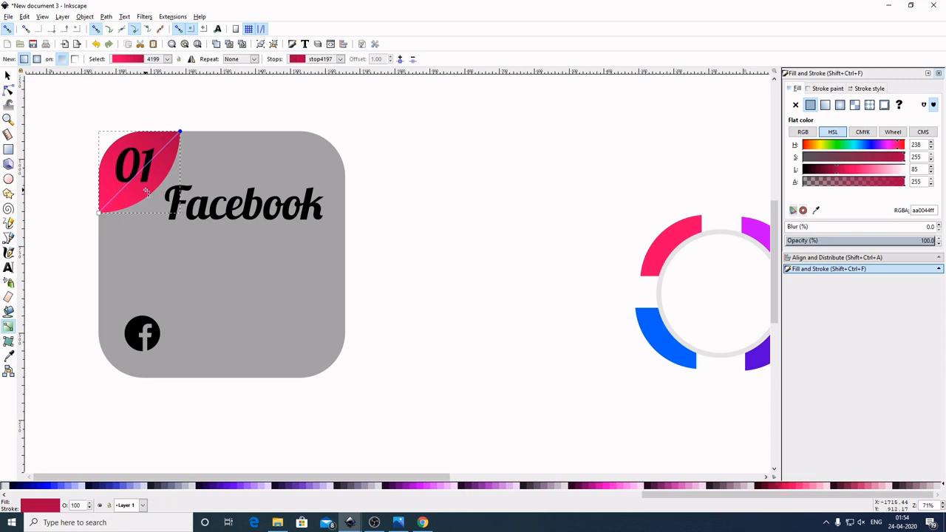
left_click(7, 75)
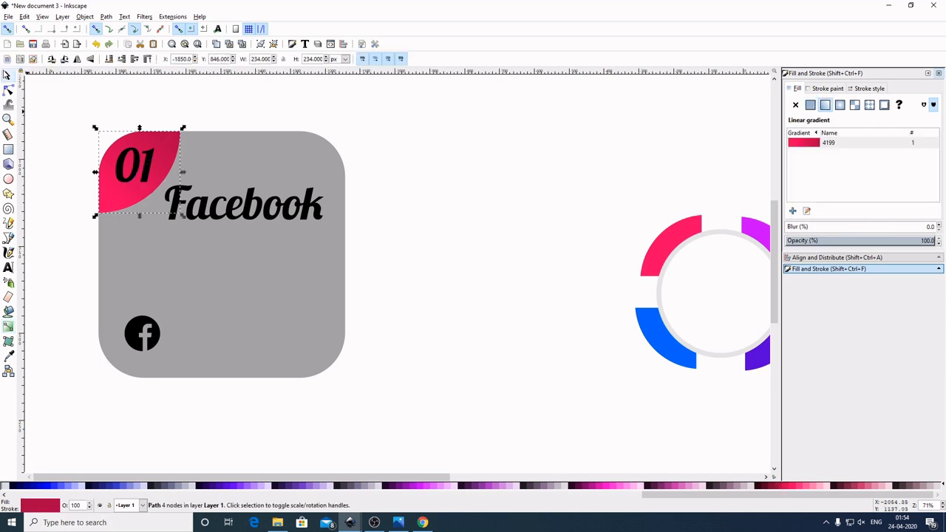
left_click(479, 277)
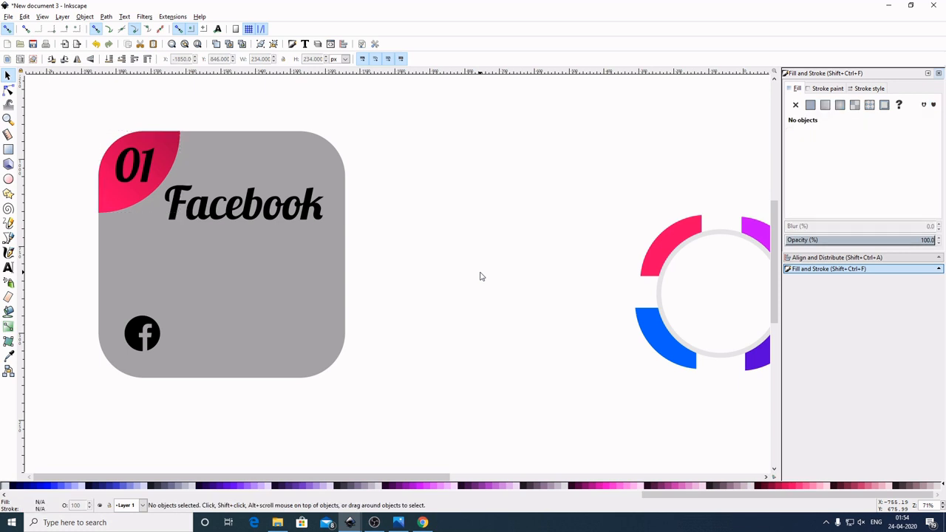
- Create the grey card's shadow from a black duplicate sent behind all objects and blurred by 5%
left_click(305, 302)
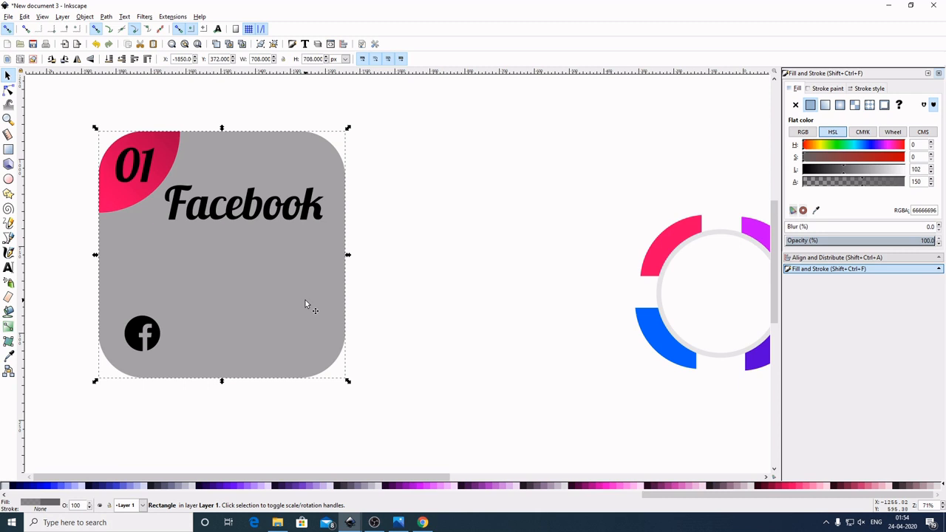
right_click(305, 303)
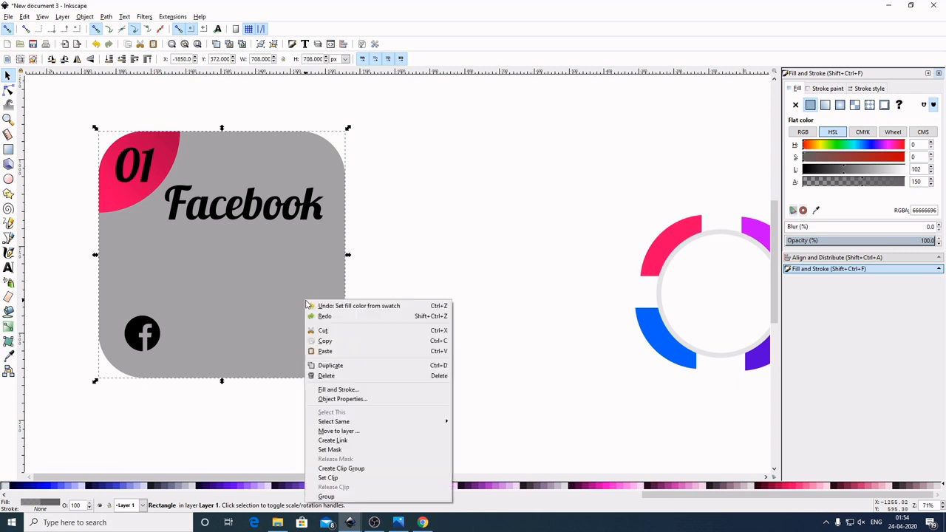
left_click(342, 367)
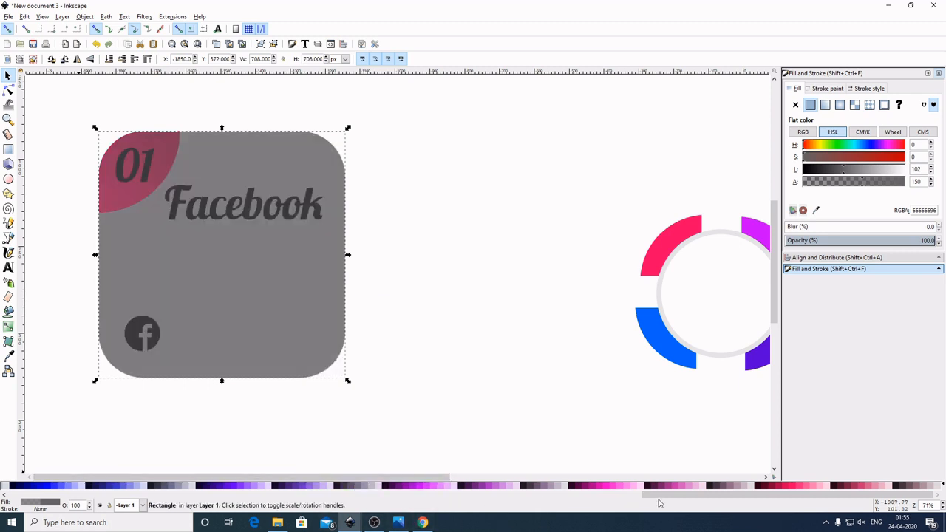
left_click_drag(660, 496, 50, 515)
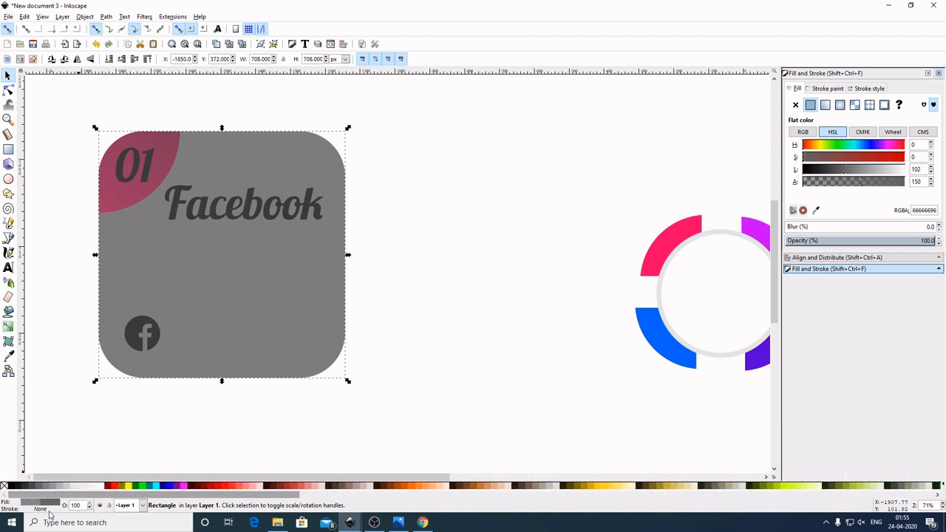
left_click(11, 487)
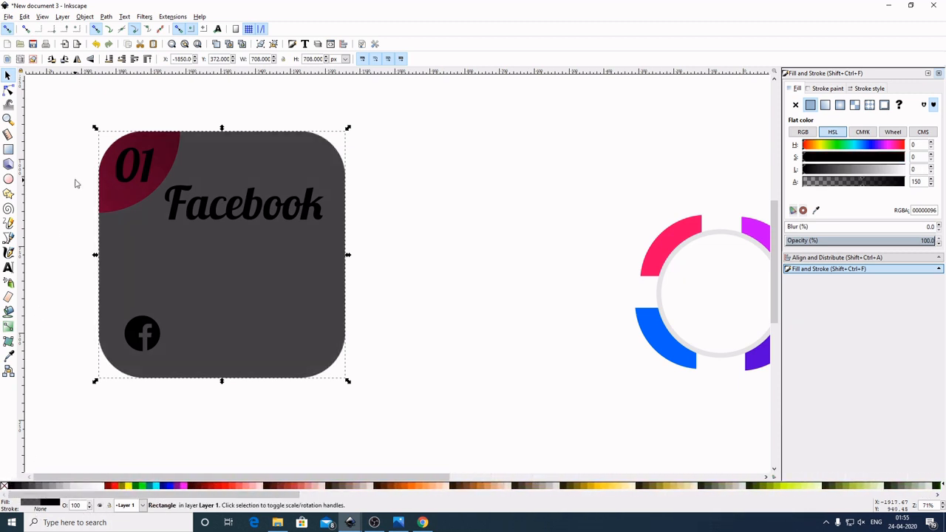
left_click(109, 61)
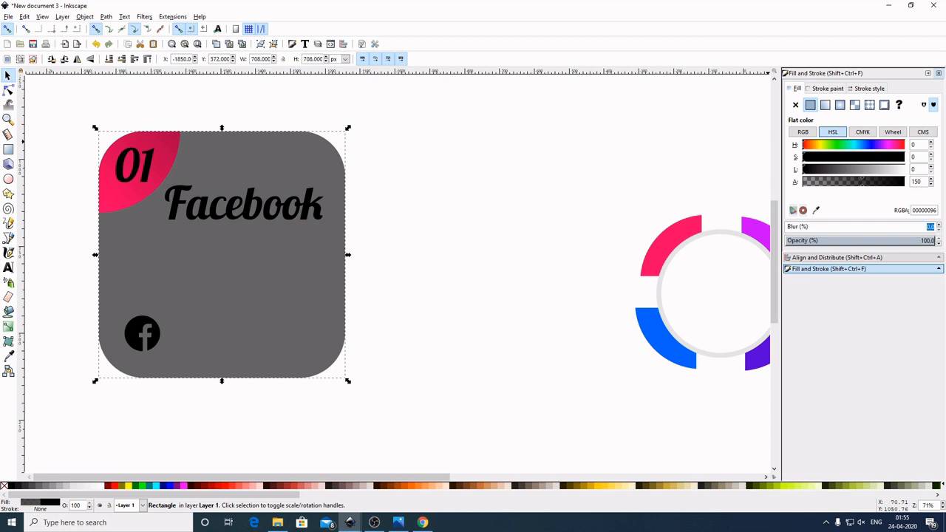
key("Return")
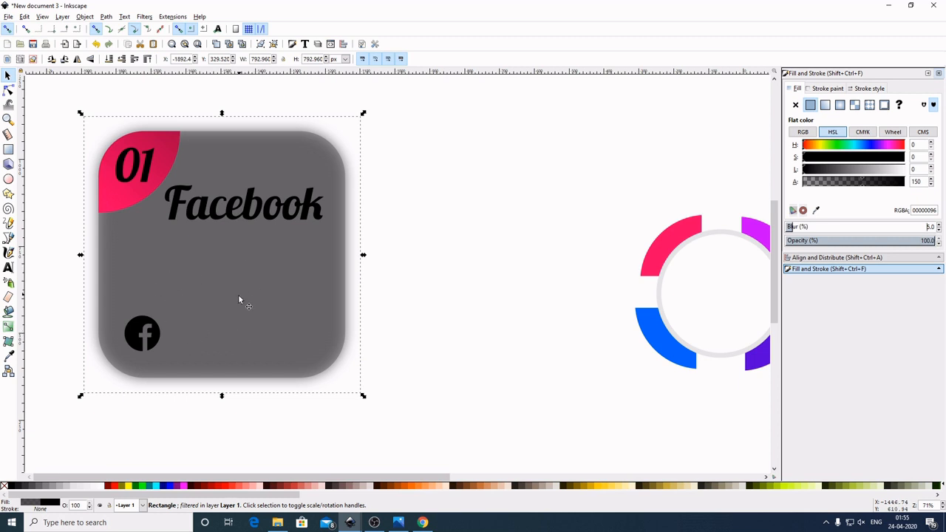
- Fill the original card with white at full alpha, 255
left_click(274, 310)
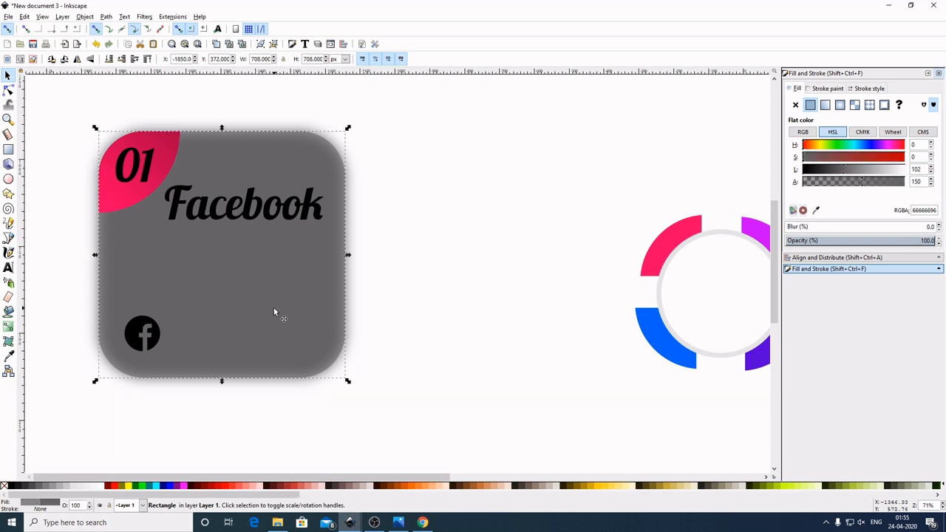
left_click(99, 487)
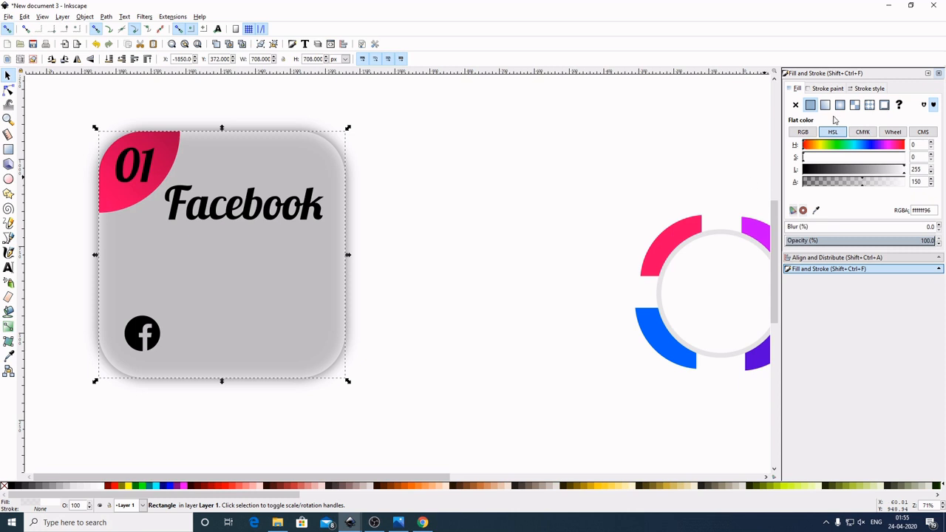
left_click(863, 184)
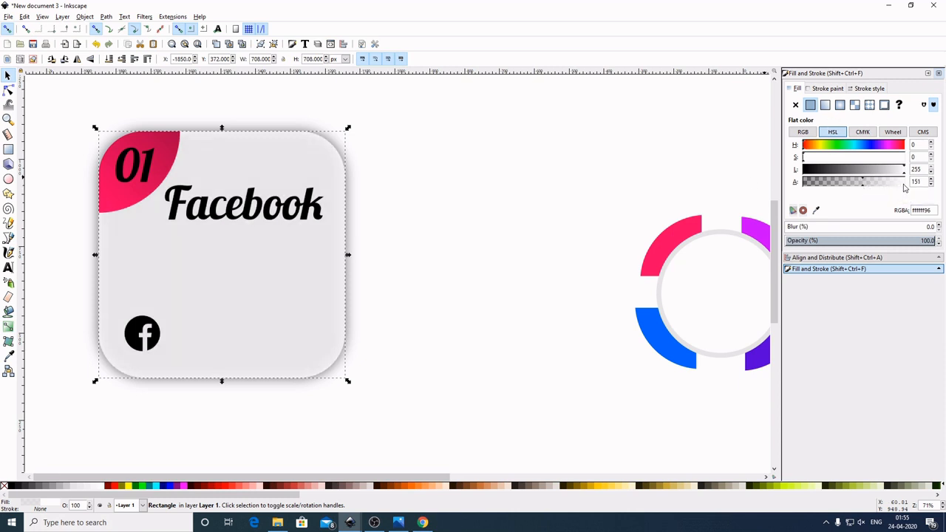
left_click_drag(911, 188, 914, 187)
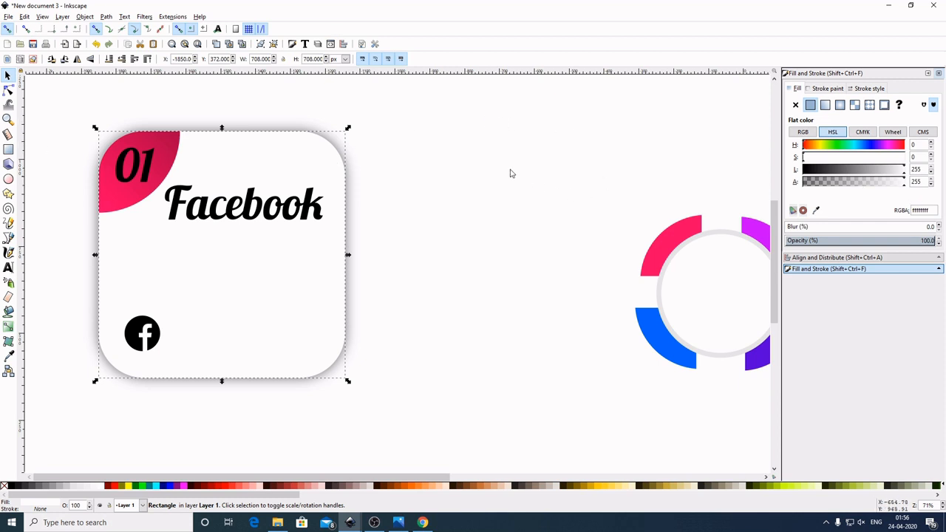
left_click(535, 222)
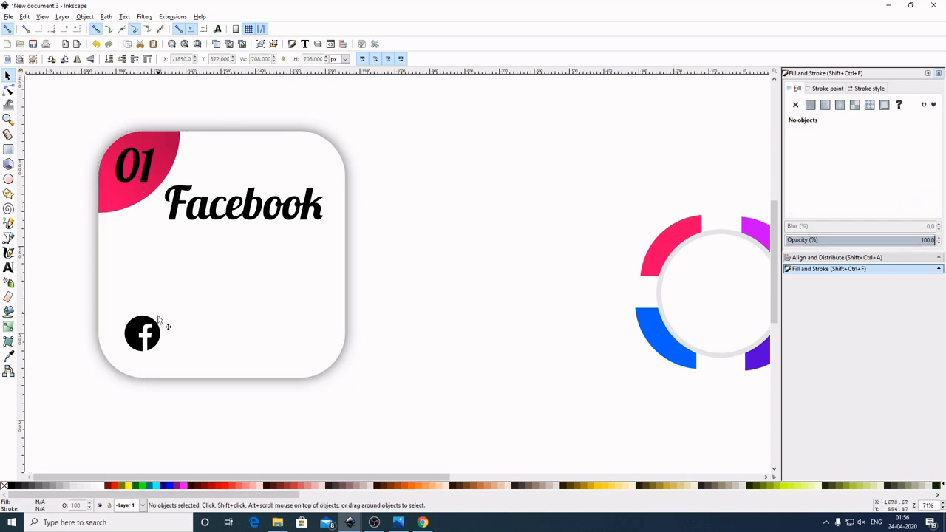
- Fill the 01 text with white and give the Facebook title the pink linear gradient used on the corner
left_click(144, 167)
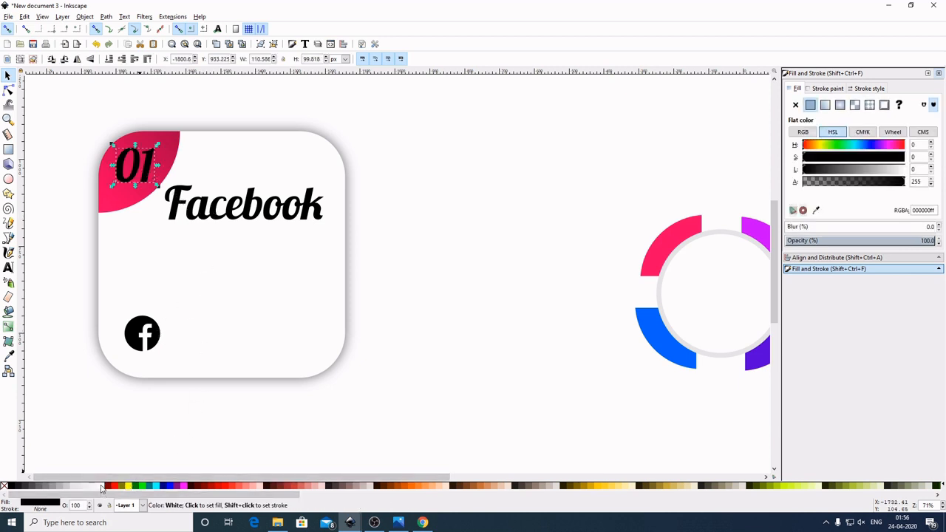
left_click(101, 489)
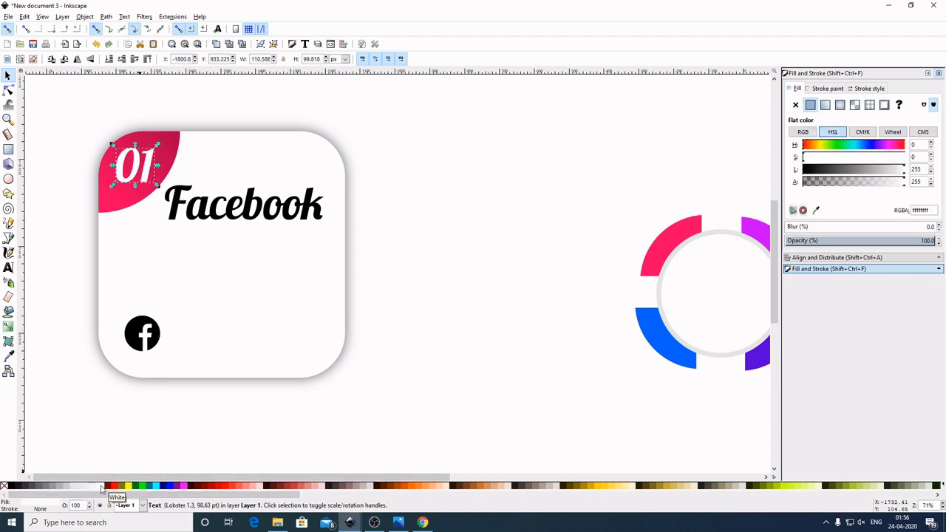
left_click(264, 221)
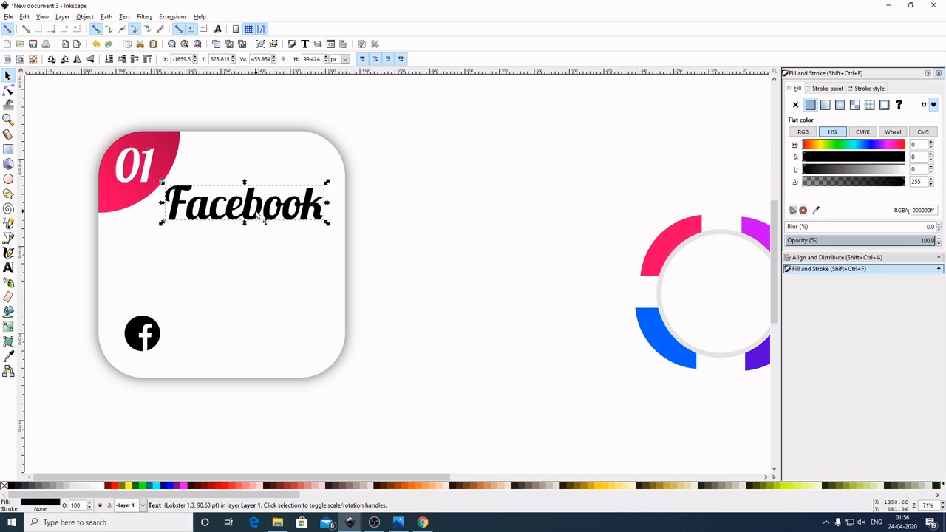
left_click(825, 106)
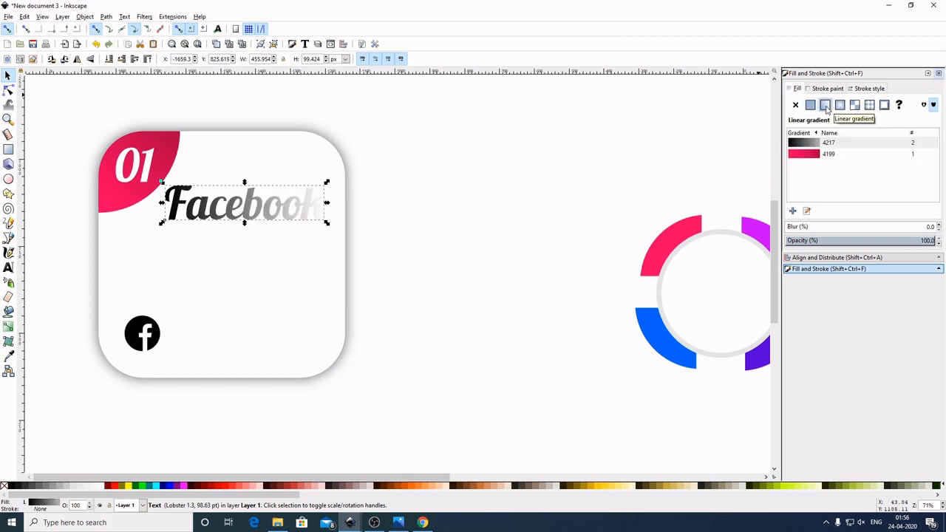
left_click(812, 155)
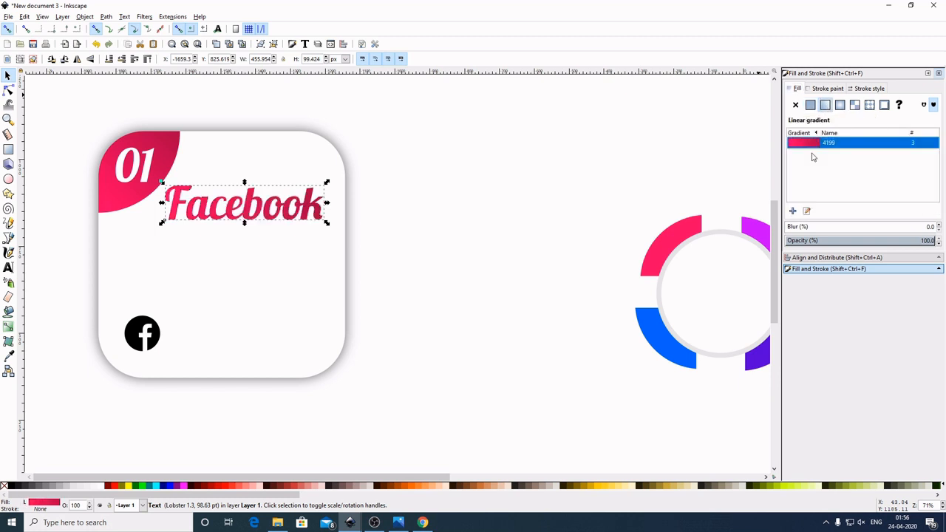
- Fill the card's Facebook icon with the same pink linear gradient as the corner
left_click(147, 337)
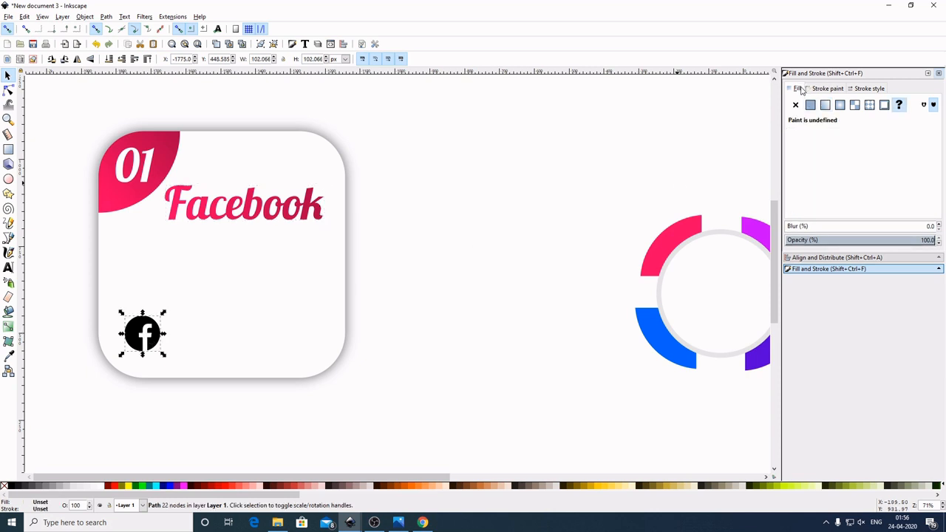
left_click(827, 105)
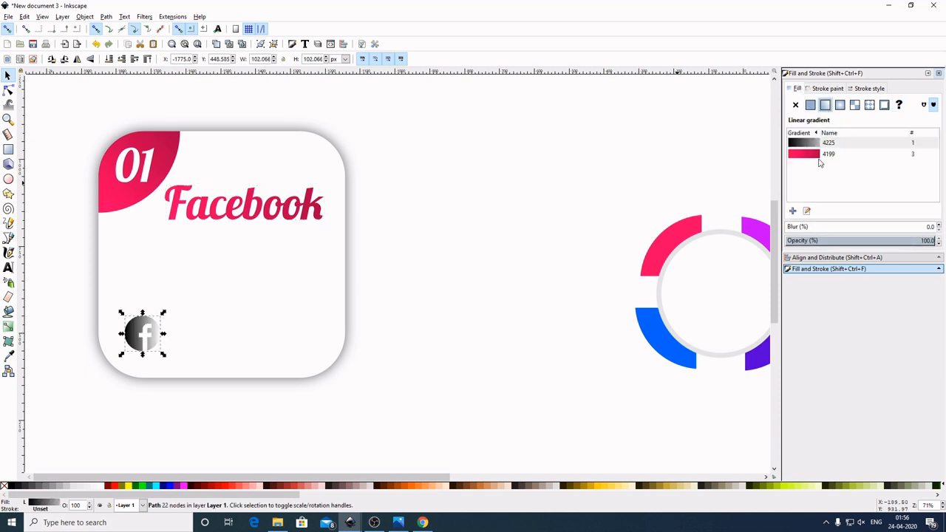
left_click(817, 157)
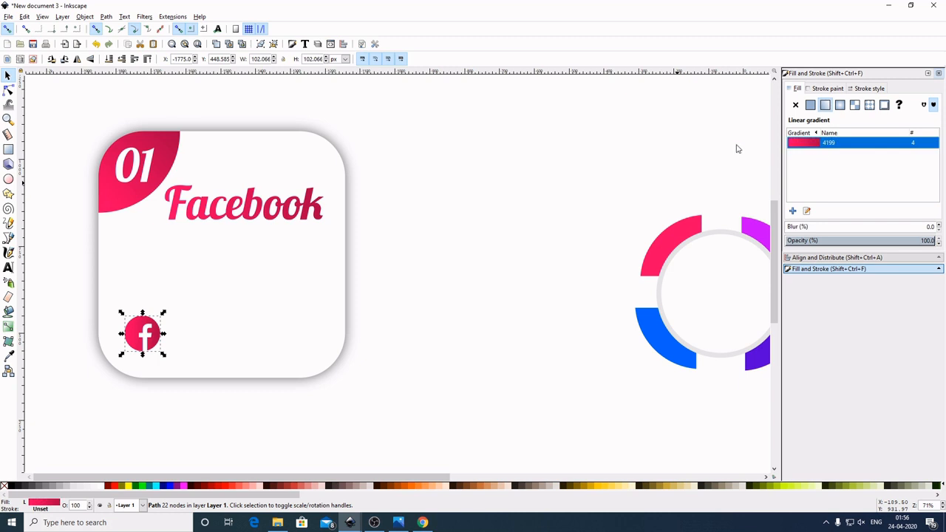
left_click(517, 243)
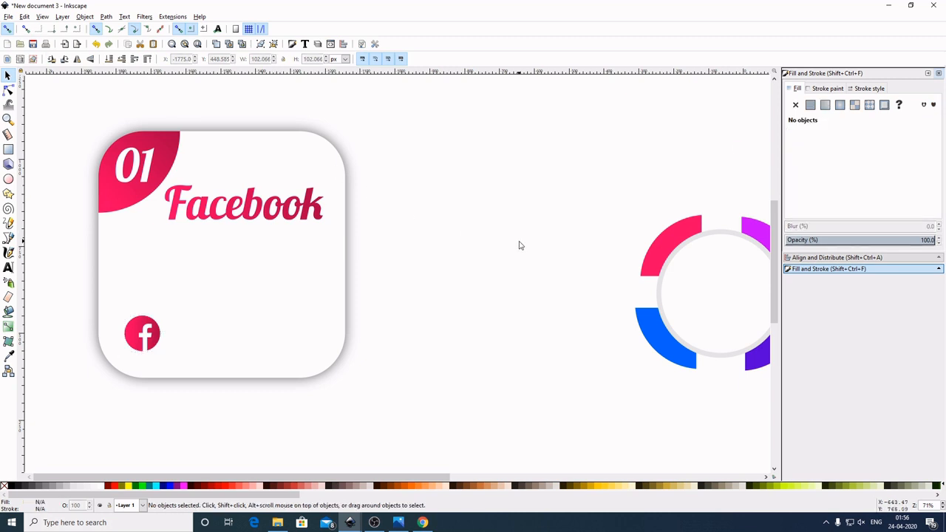
scroll(120, 163, "down", 3, "ctrl")
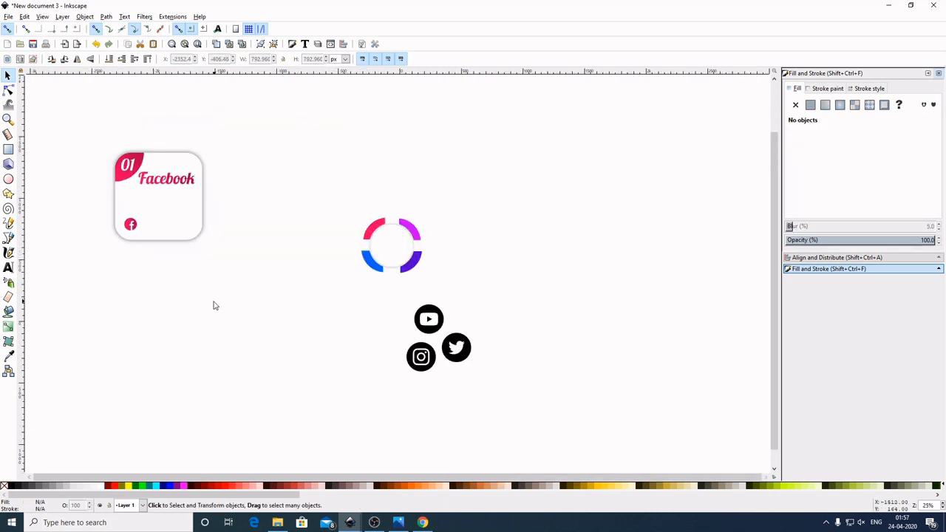
- Duplicate the Facebook card's white rectangle, shadow and pink corner, flip the copy vertically and place it directly below the original
left_click(192, 229)
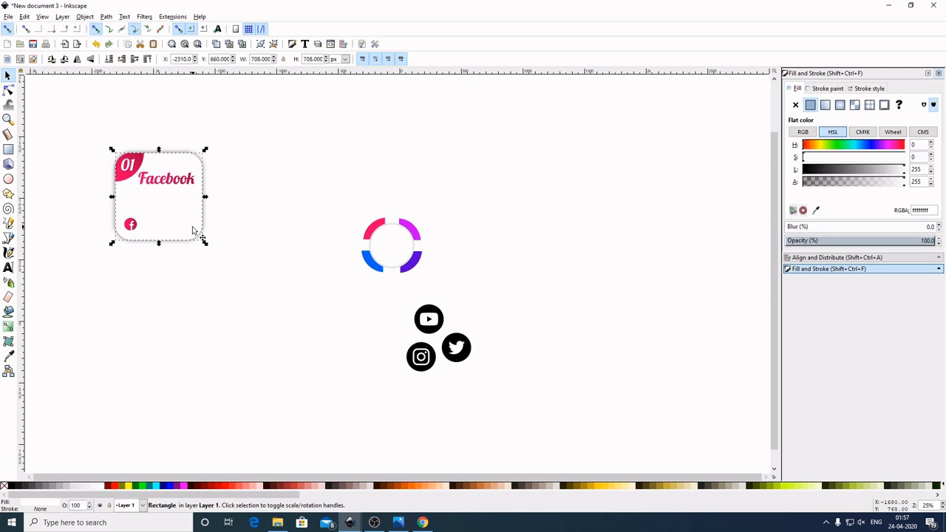
key("alt")
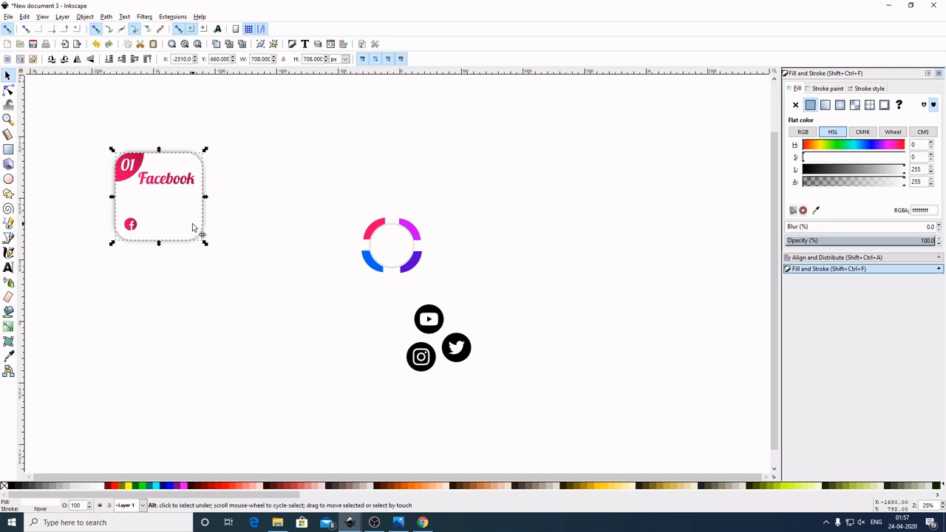
left_click(192, 228, "alt")
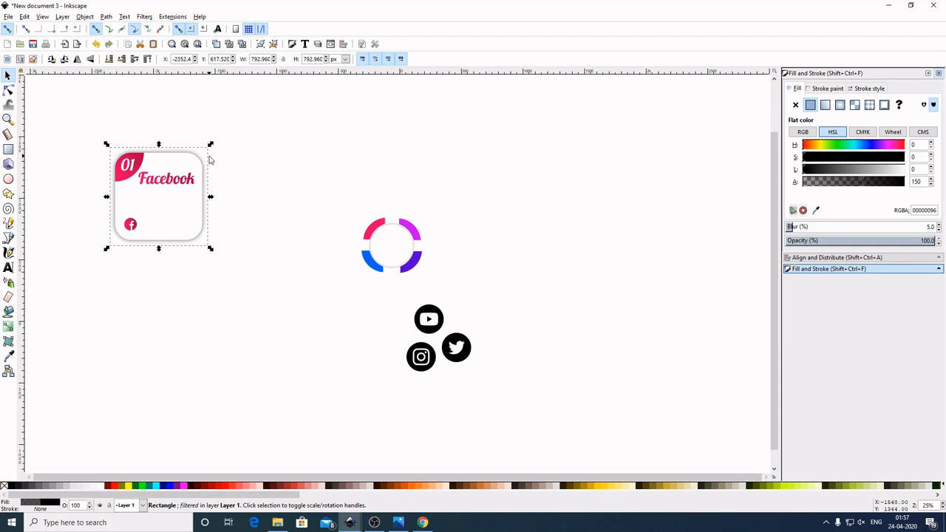
left_click(180, 227, "shift")
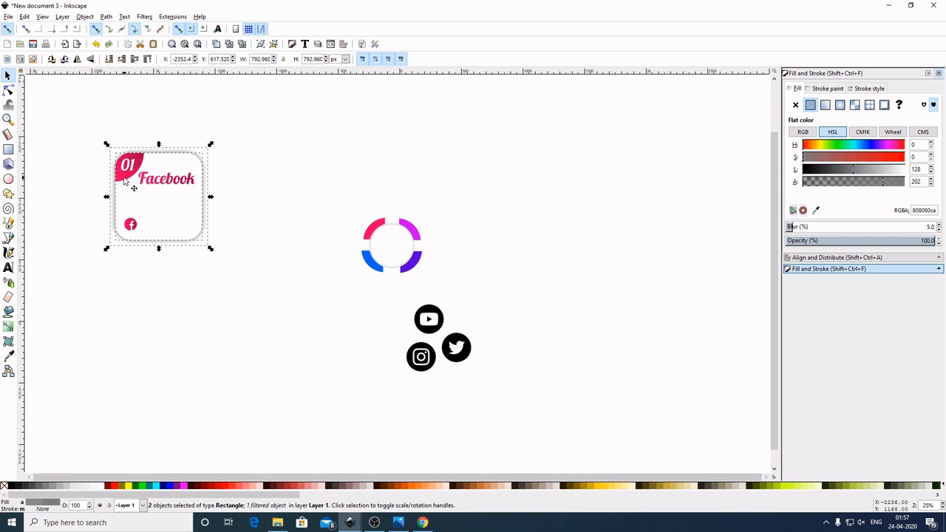
left_click(125, 181, "shift")
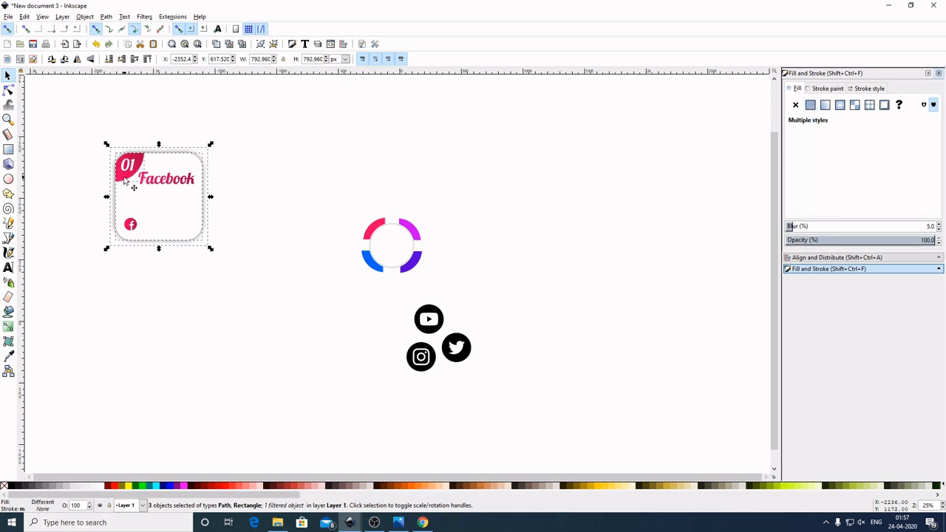
right_click(169, 212)
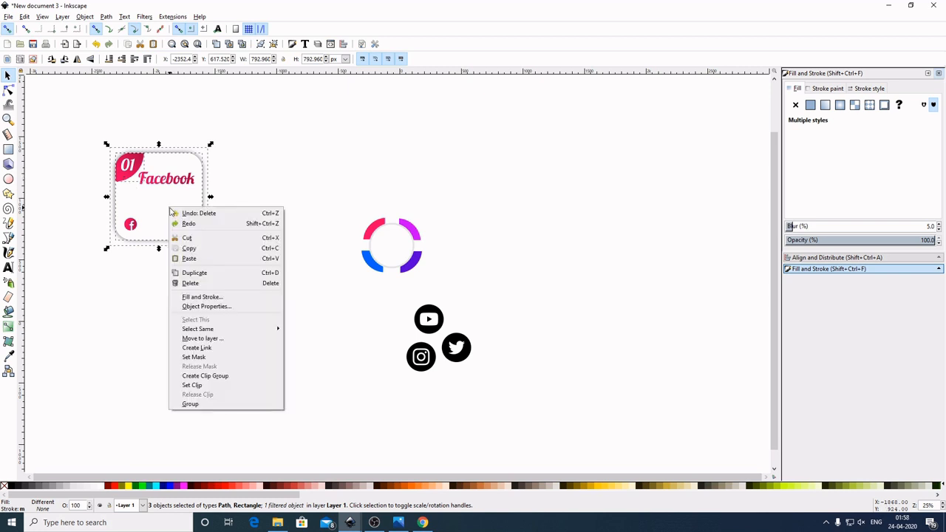
left_click(197, 275)
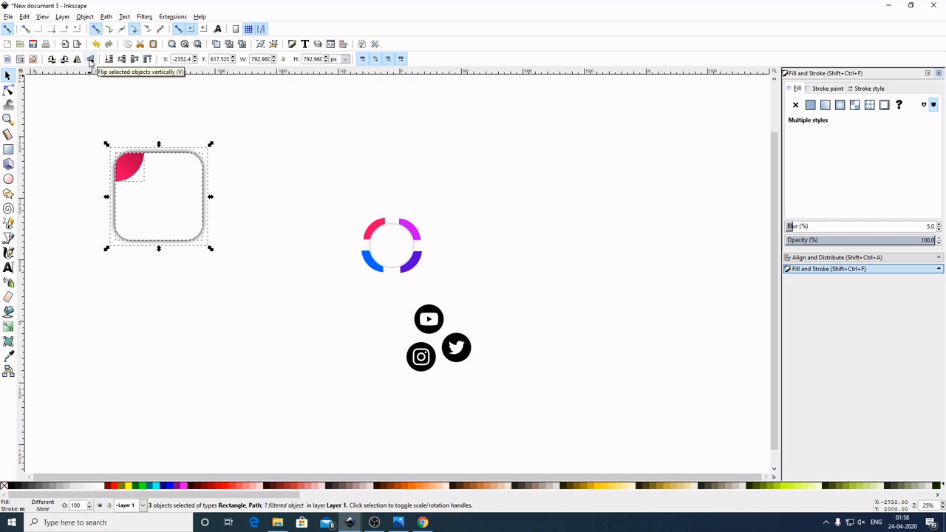
left_click(90, 60)
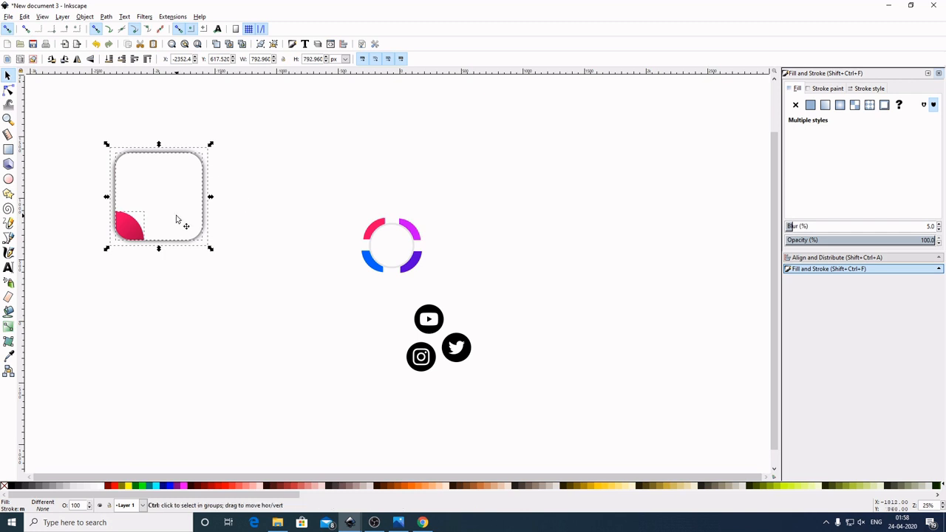
left_click_drag(181, 220, 182, 341)
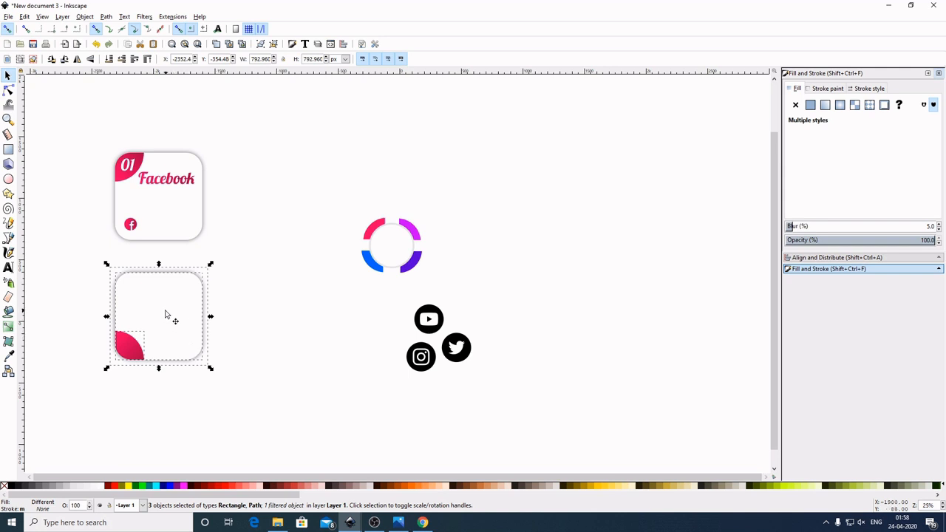
- Duplicate the lower card with its shadow and corner, flip the copy horizontally and place it to the right in the same row
right_click(166, 317)
left_click(206, 375)
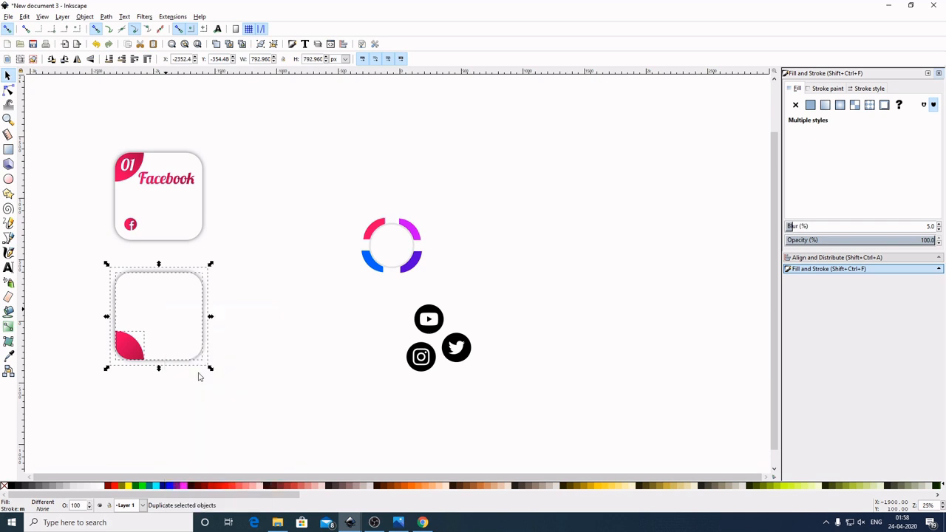
left_click(77, 59)
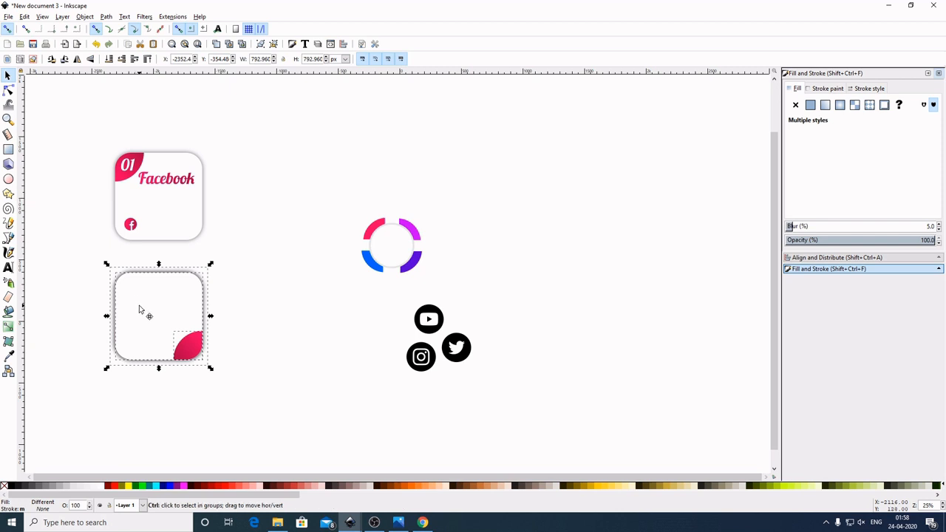
left_click_drag(139, 304, 268, 308)
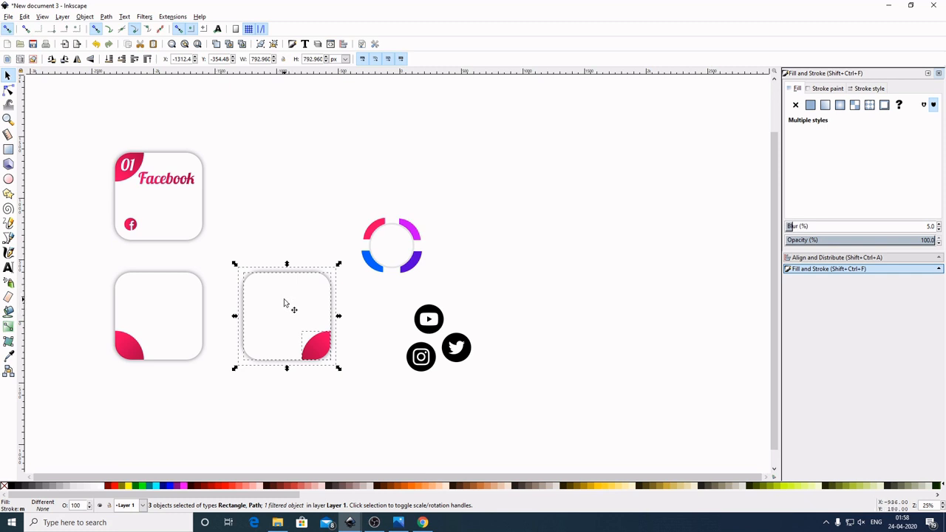
- Duplicate the lower-right card, flip the copy vertically and place it above, beside the Facebook card
right_click(283, 298)
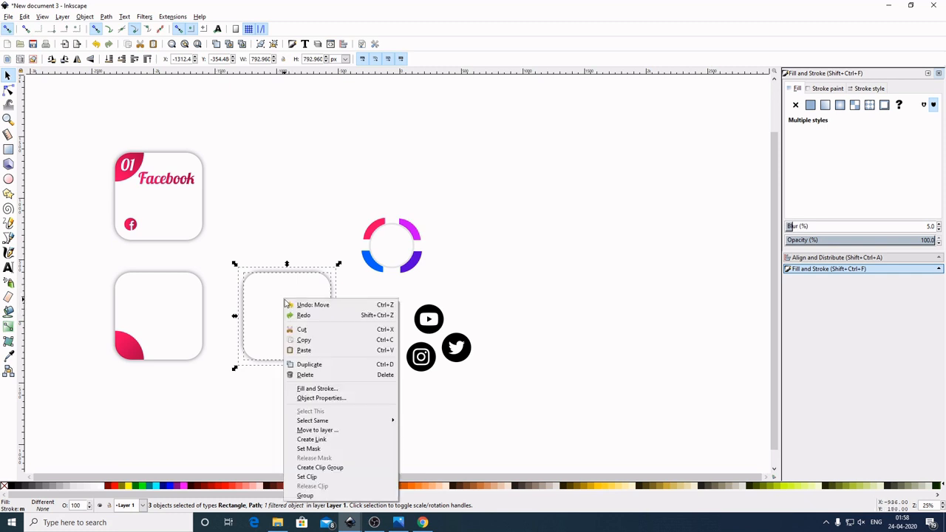
left_click(310, 365)
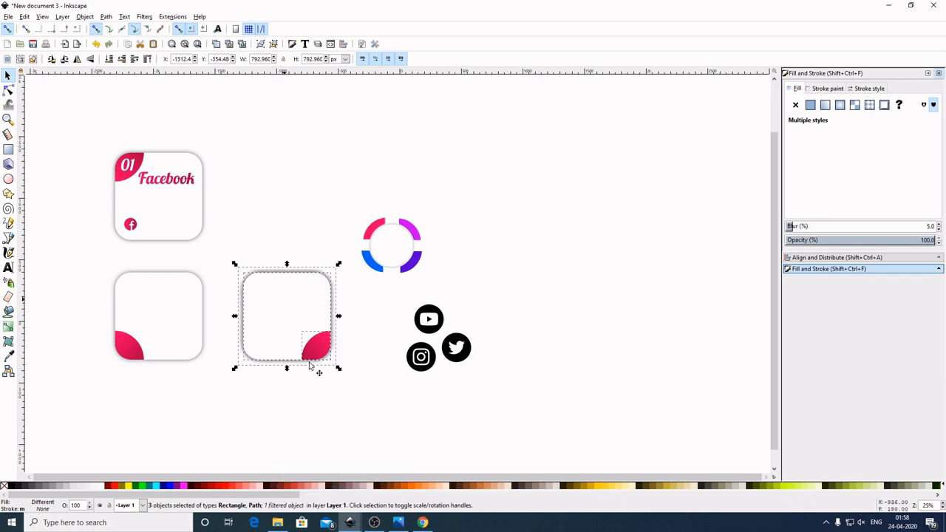
left_click(88, 63)
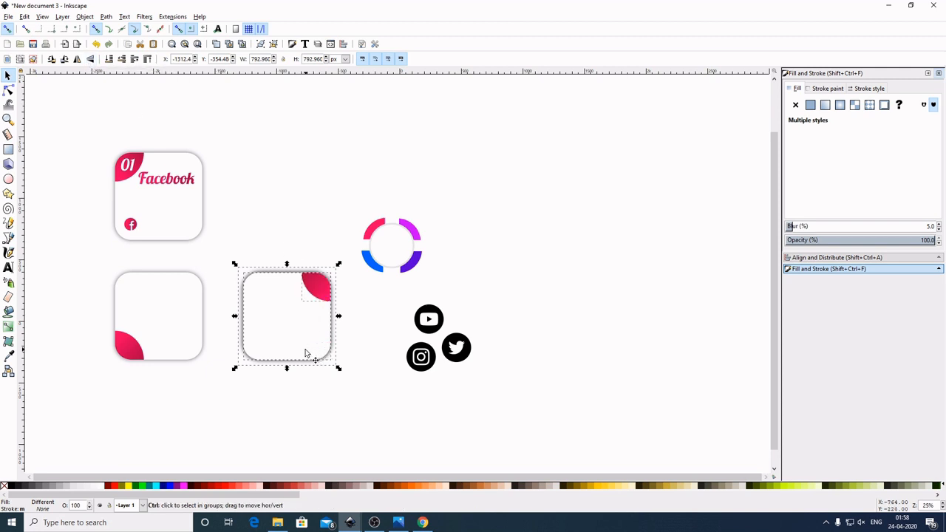
left_click_drag(298, 353, 296, 235)
left_click(679, 288)
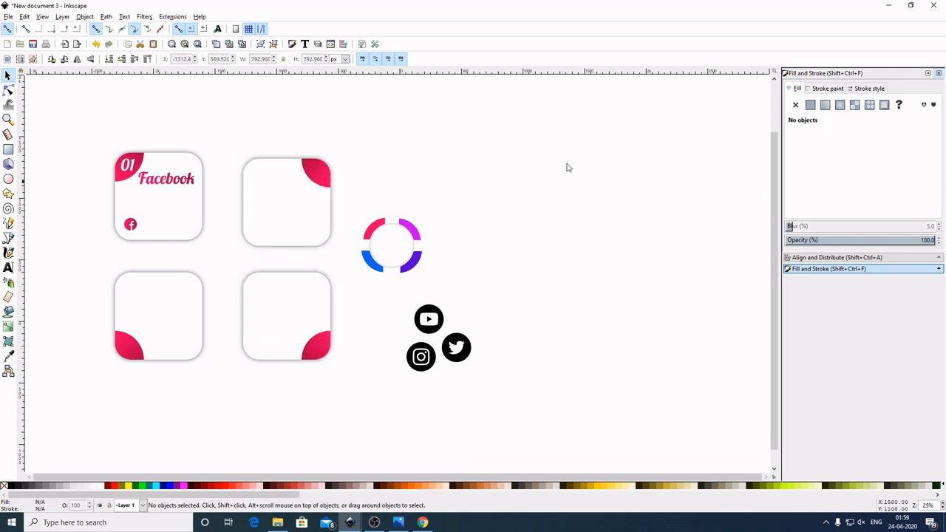
- Duplicate the white 01 text three times and place a copy on the pink corner of each blank card
left_click(135, 172)
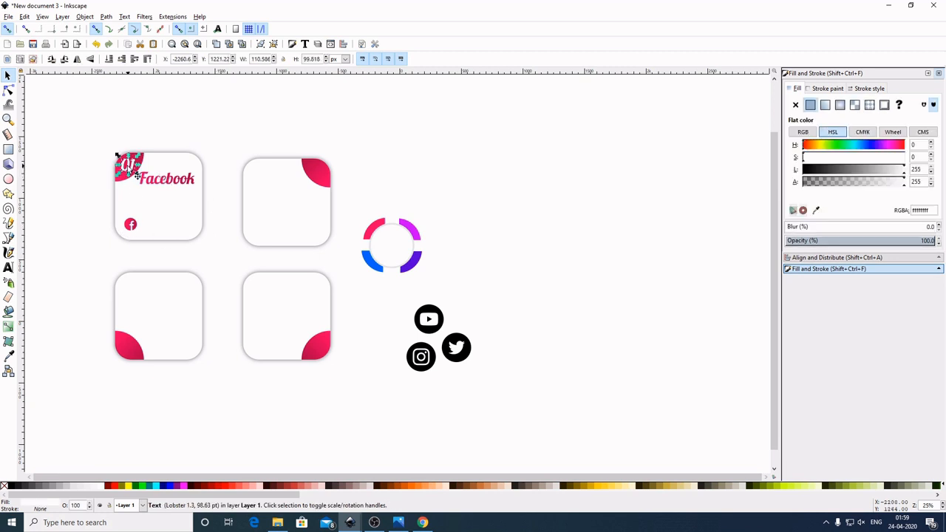
right_click(134, 172)
left_click(159, 230)
left_click_drag(136, 172, 328, 363)
right_click(320, 170)
left_click(340, 234)
right_click(320, 355)
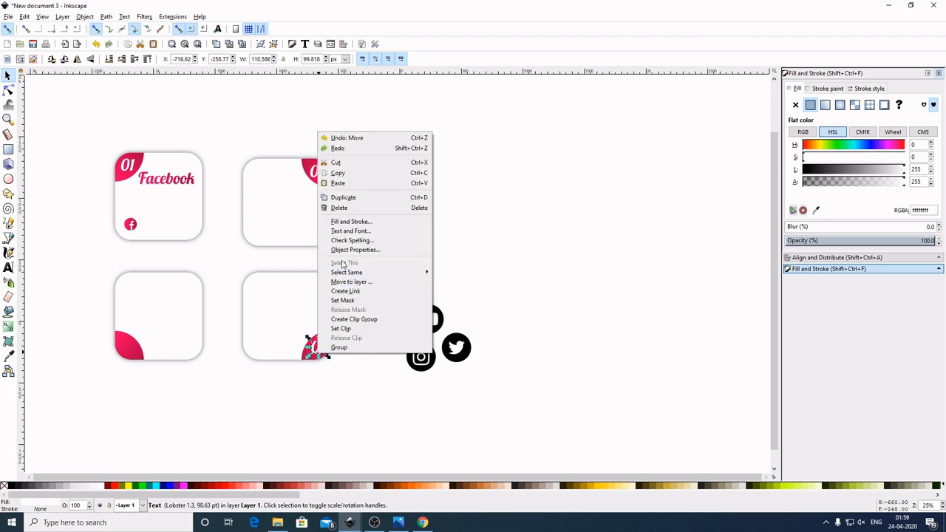
left_click(342, 197)
left_click_drag(318, 344, 141, 358)
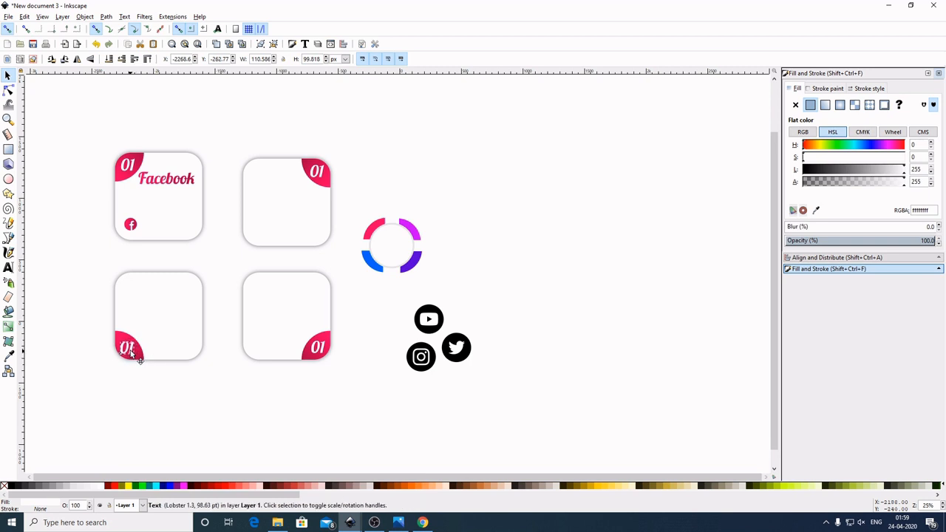
- Change the copied numbers to 03 on the lower-left card, 02 on the upper-right card and 04 on the lower-right card
left_click(8, 269)
key("BackSpace")
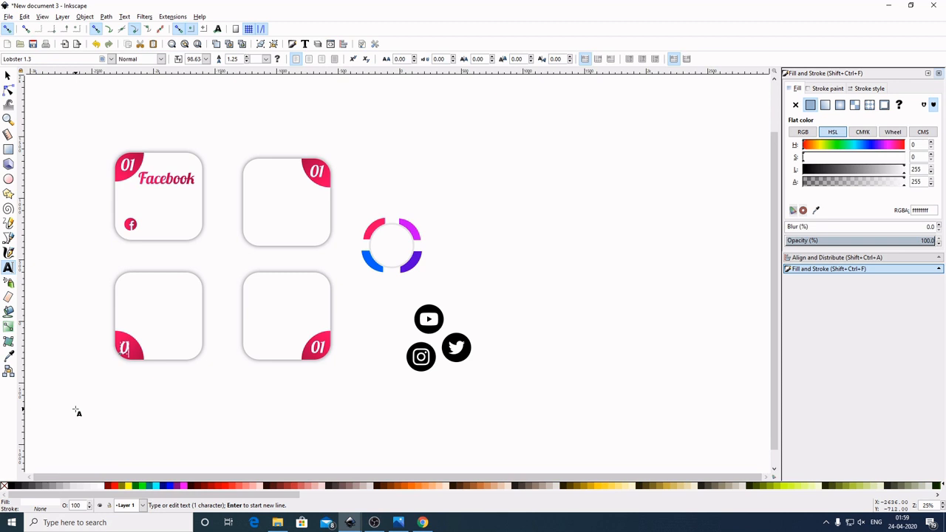
type("3")
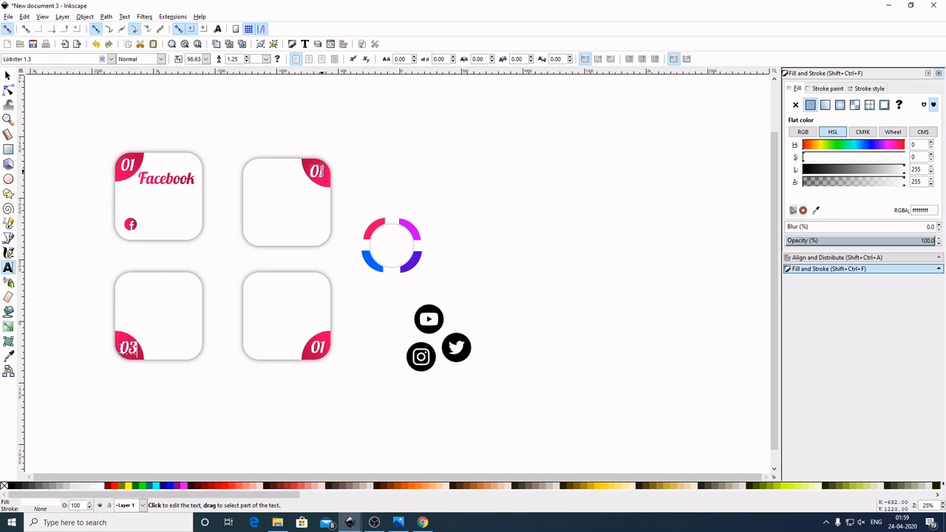
left_click(320, 171)
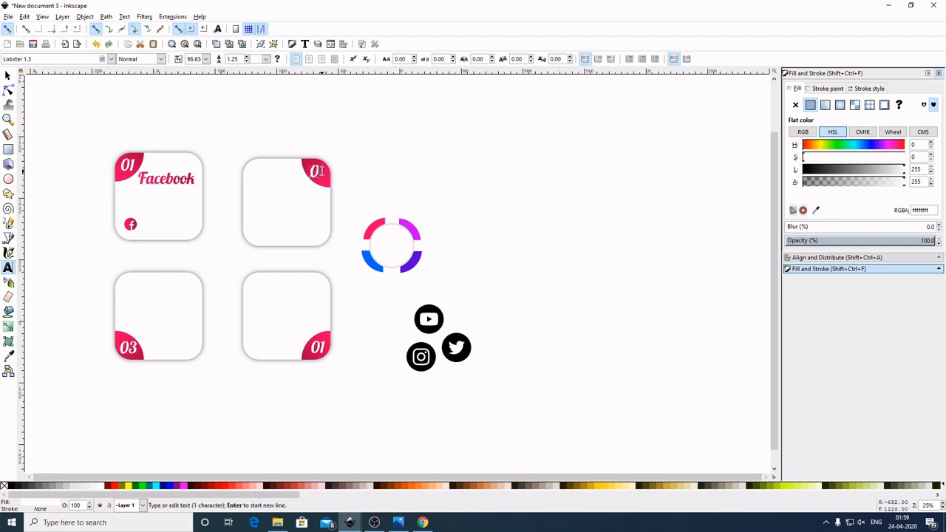
type("2")
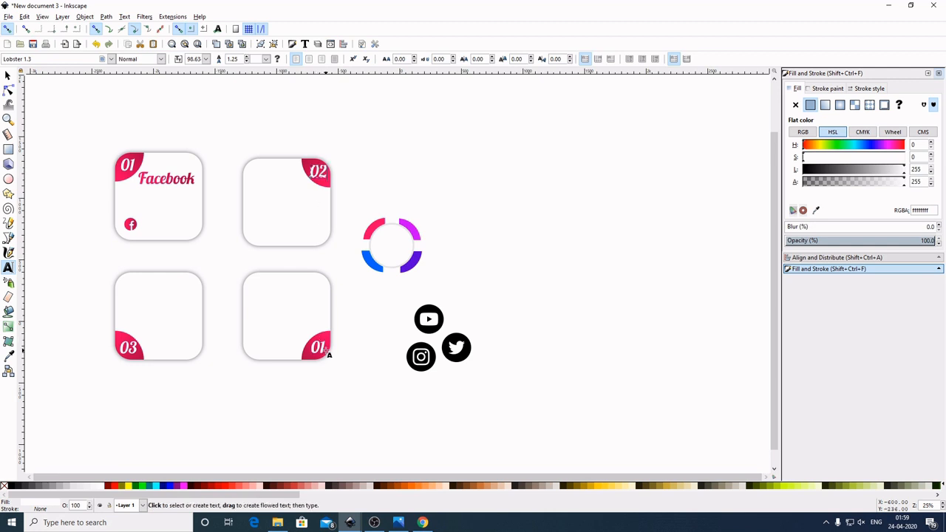
left_click(323, 347)
key("BackSpace")
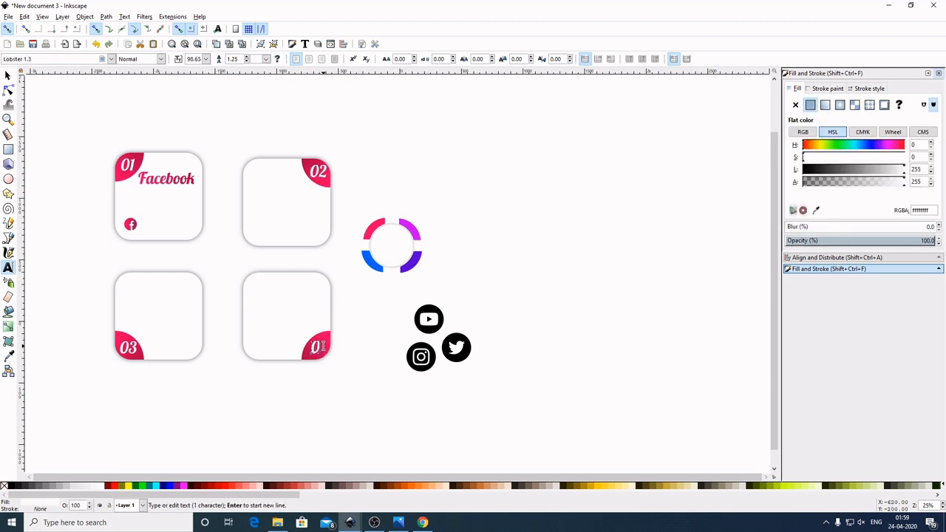
type("4")
left_click(7, 75)
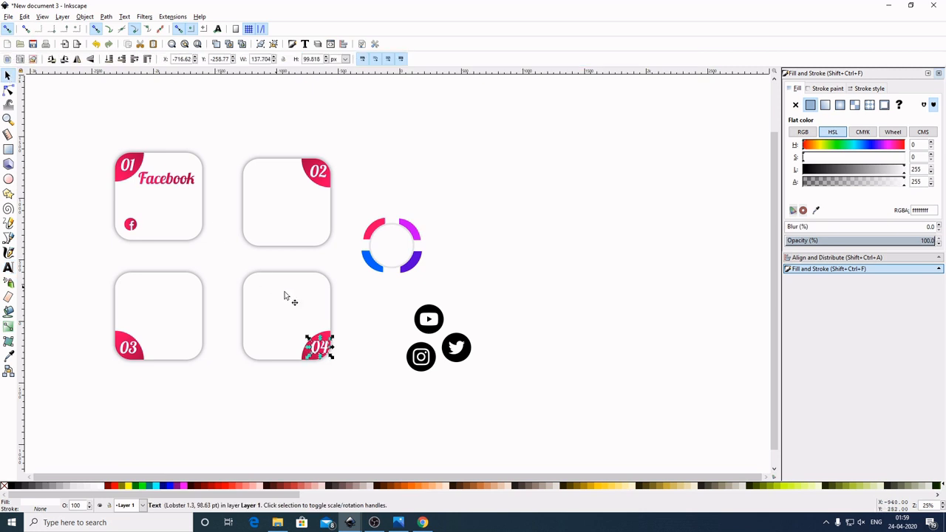
- Scale the 04 text down to about 127 by 92 px and position it inside its pink corner
left_click_drag(322, 354, 321, 350)
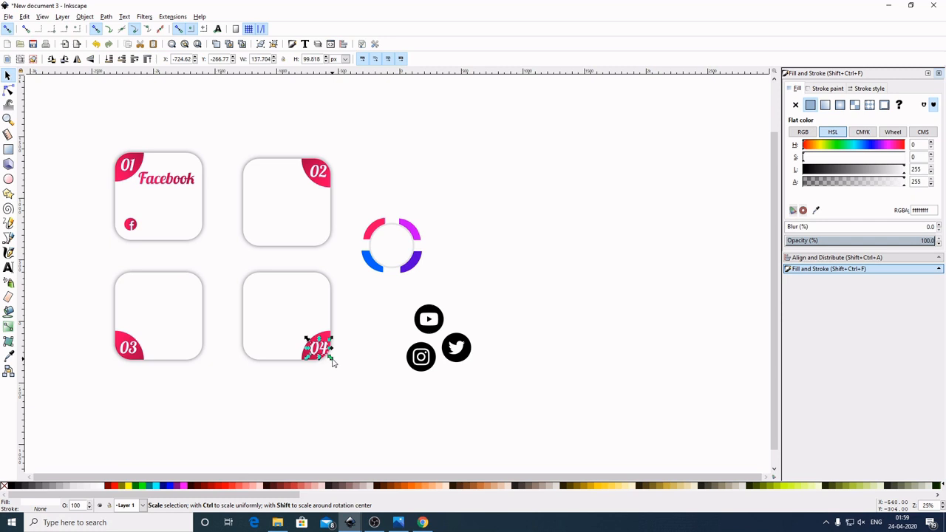
left_click_drag(331, 362, 329, 364)
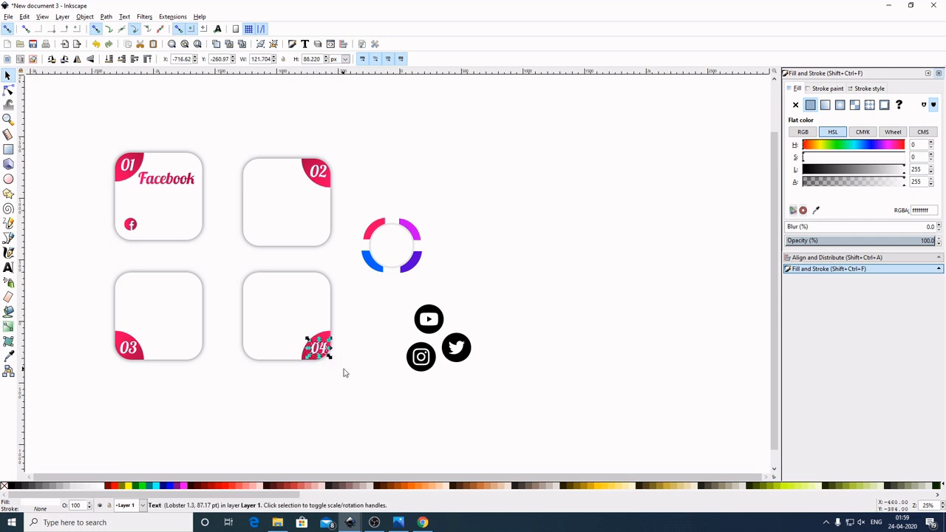
scroll(362, 365, "up", 2)
scroll(357, 310, "down", 3)
scroll(357, 358, "up", 2)
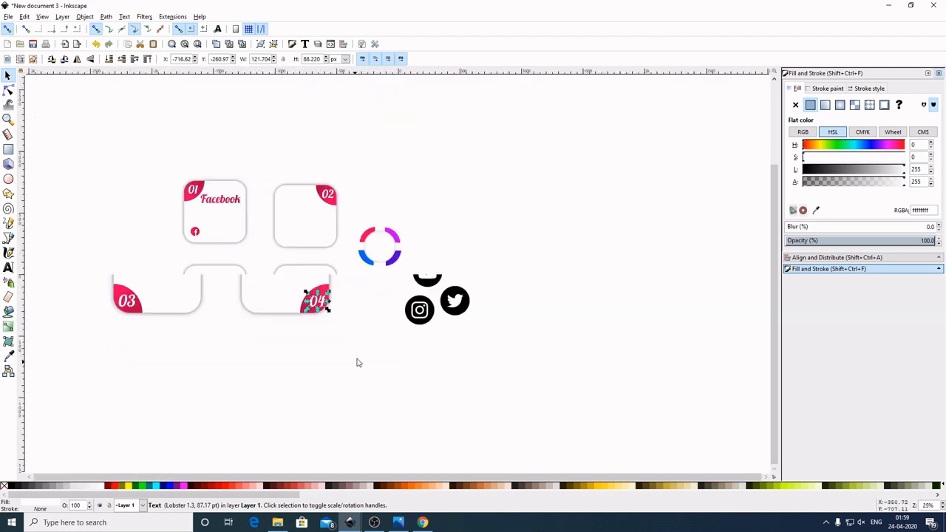
left_click_drag(283, 321, 402, 416)
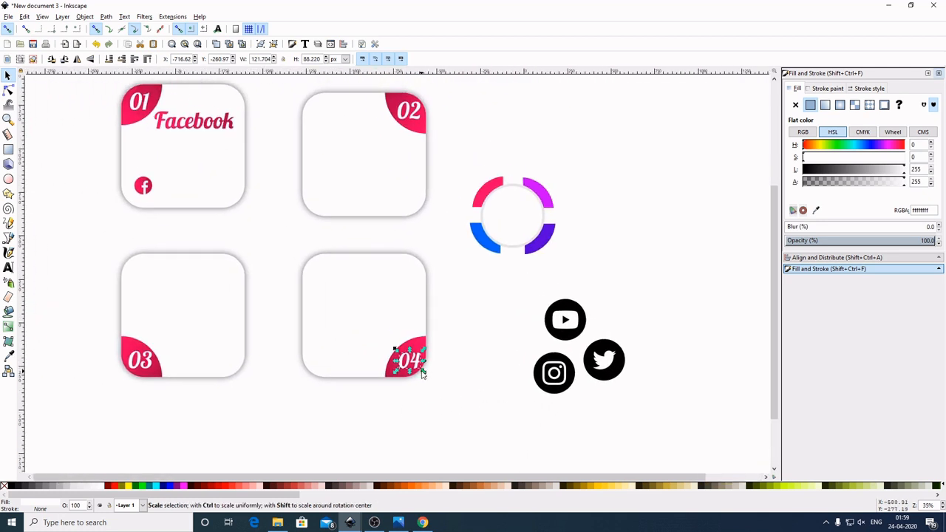
left_click_drag(423, 371, 425, 378)
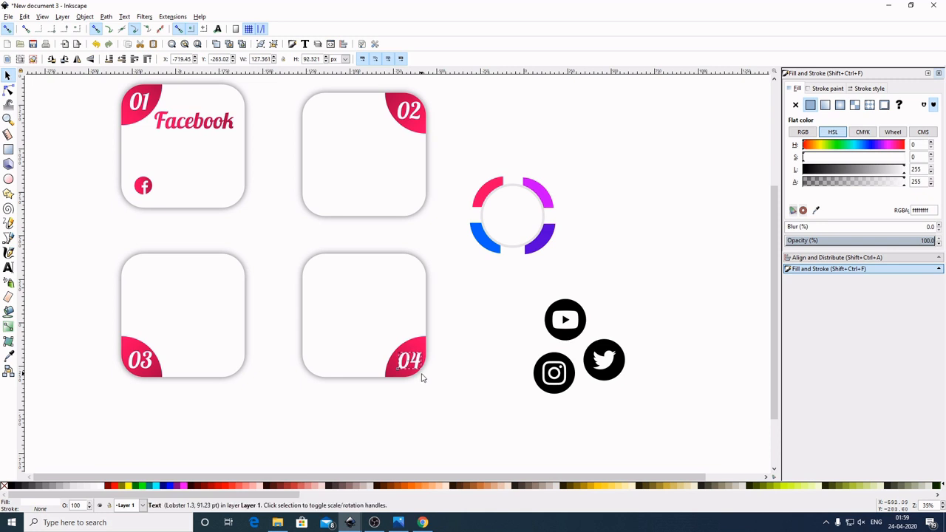
- Nudge the 03 and 02 texts slightly to the left within their pink corners
left_click(150, 366)
left_click_drag(156, 374, 155, 374)
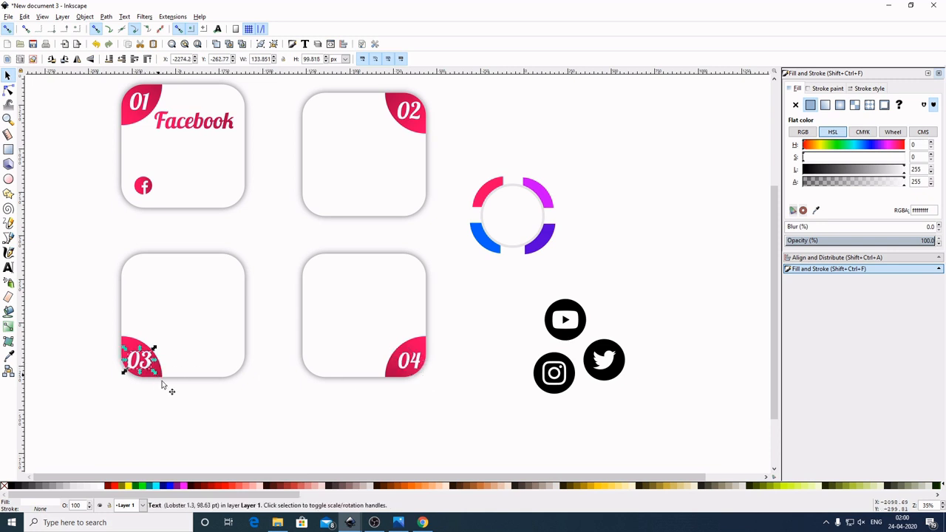
left_click(484, 413)
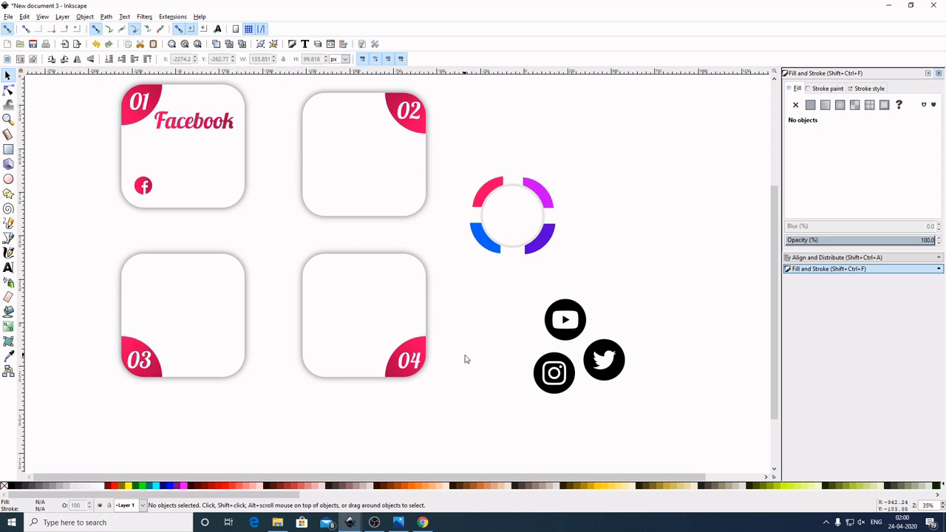
left_click(416, 118)
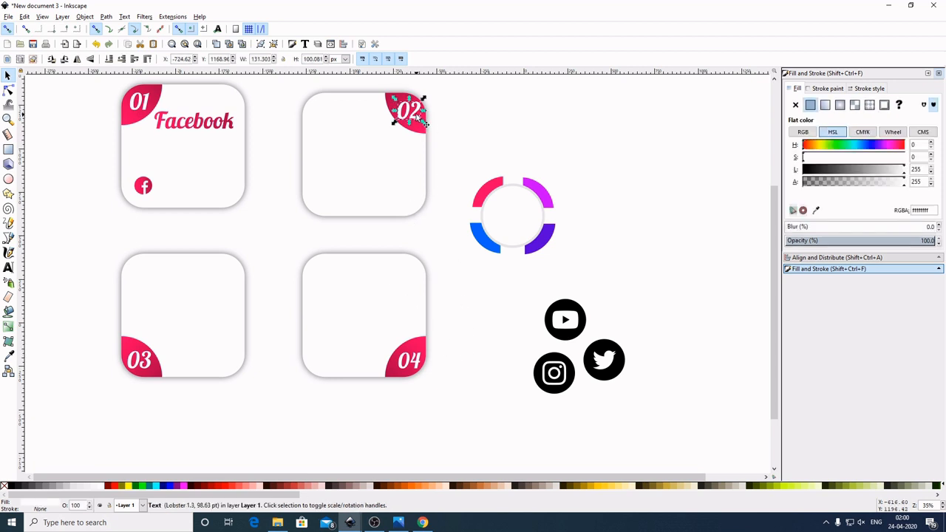
left_click(66, 263)
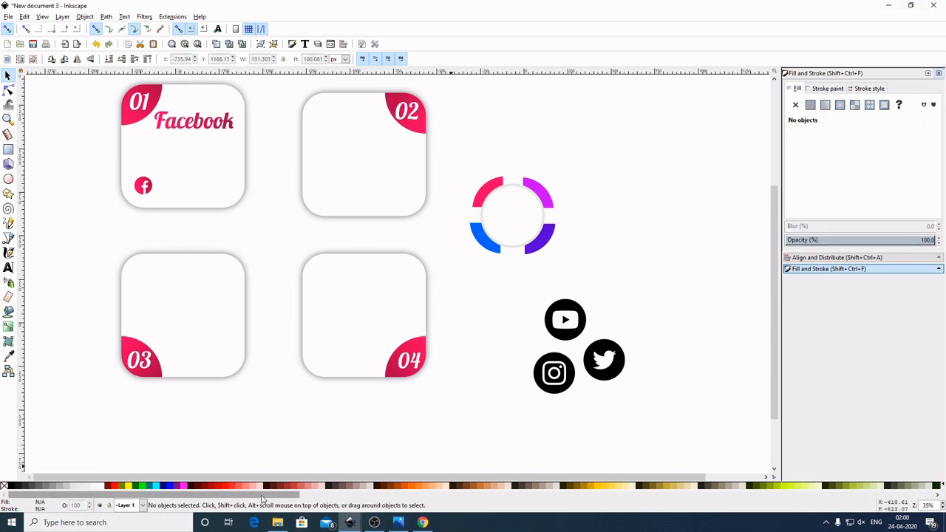
- Recolour the 02 corner's gradient with #AA0088 at its upper-left stop and #FF00CC at its lower-right stop
left_click(422, 132)
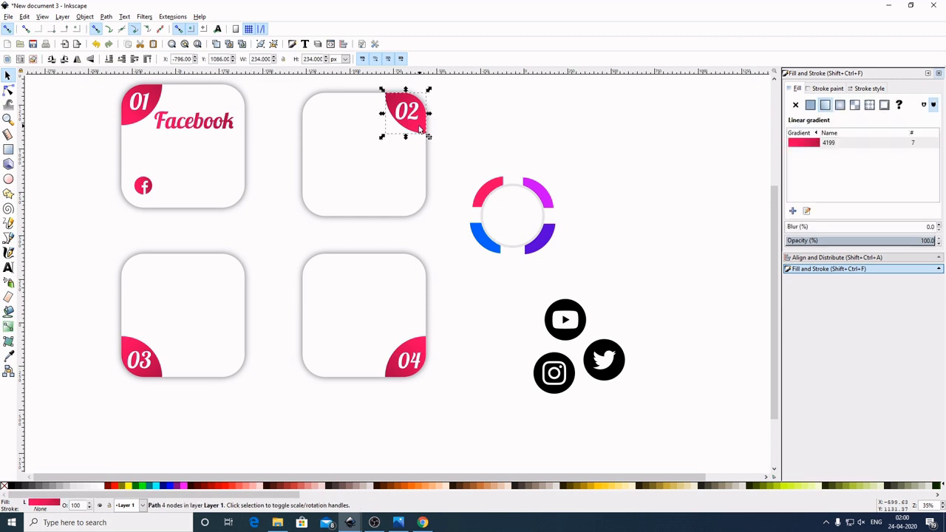
key("g")
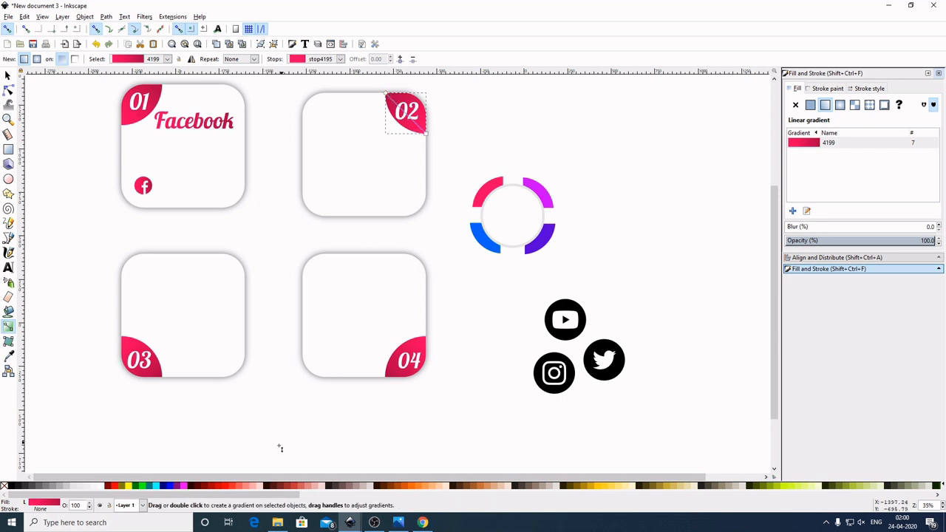
left_click_drag(263, 495, 881, 501)
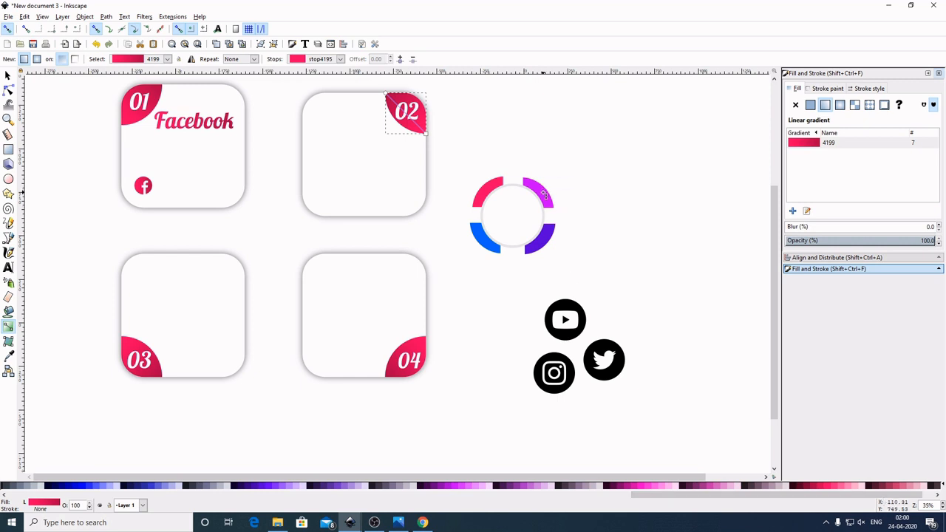
left_click(386, 95)
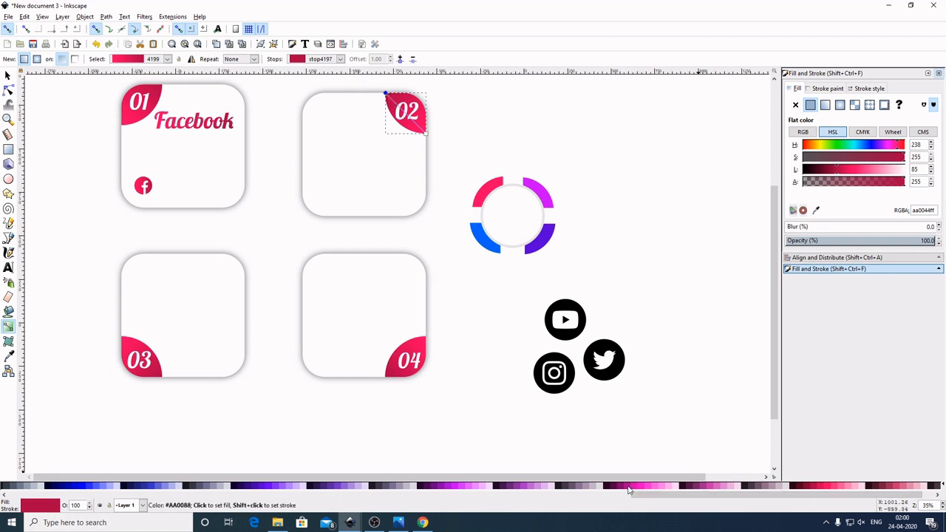
left_click(629, 490)
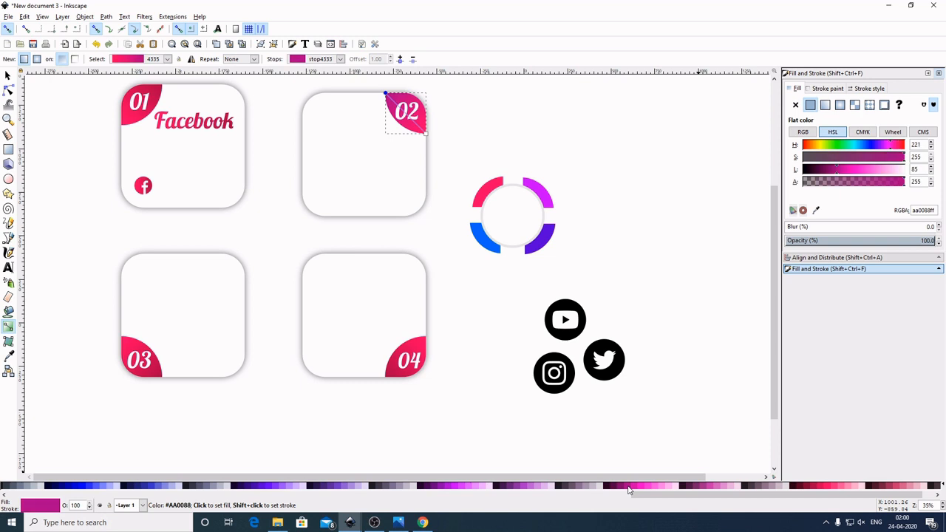
left_click(425, 134)
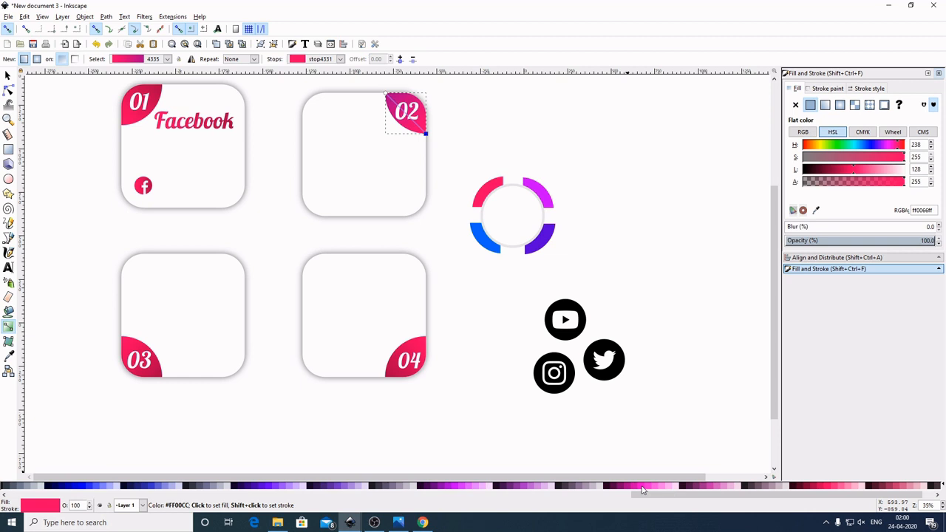
left_click(643, 490)
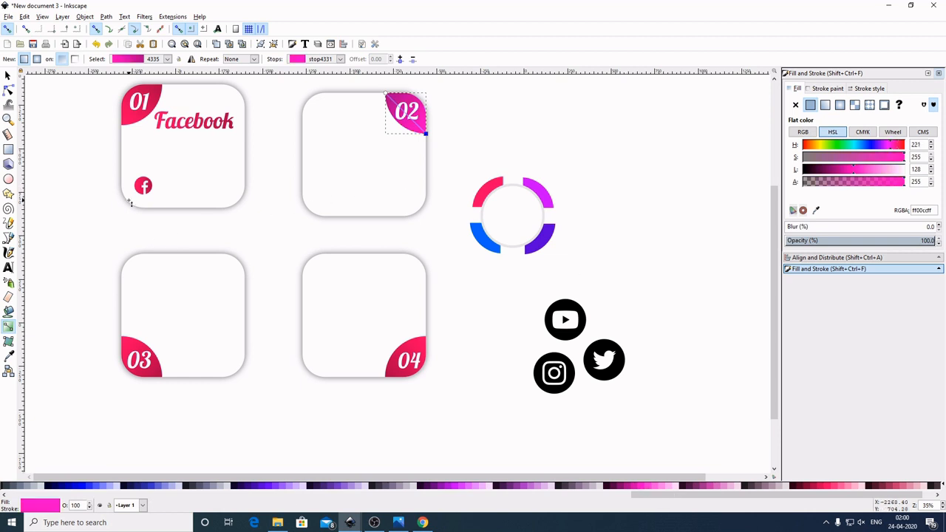
left_click(7, 74)
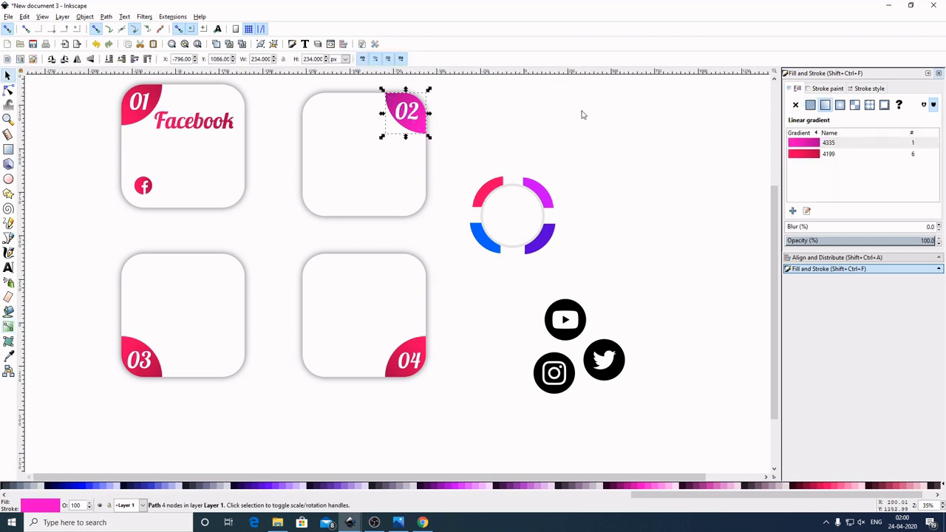
left_click(654, 167)
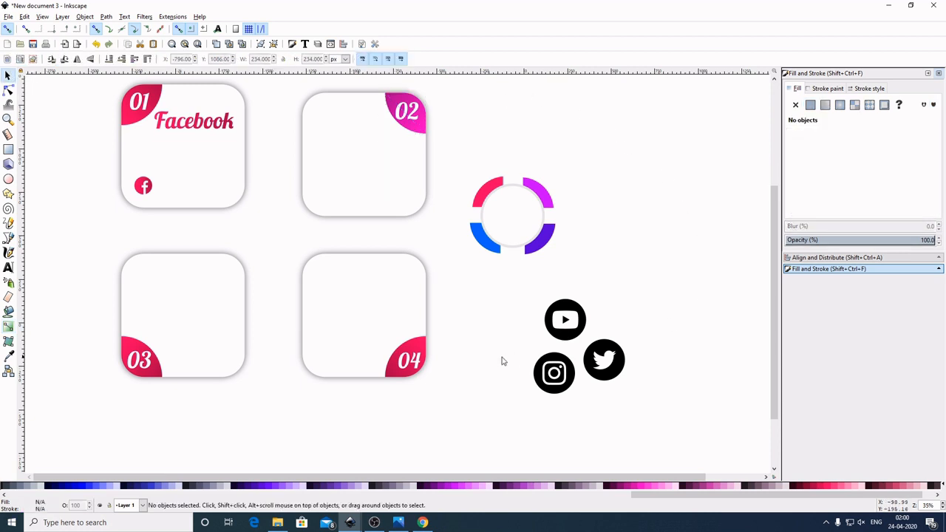
- Recolour the 03 corner's gradient with #0000AA at its upper-left stop and #0000FF at its lower-right stop
left_click(160, 373)
key("g")
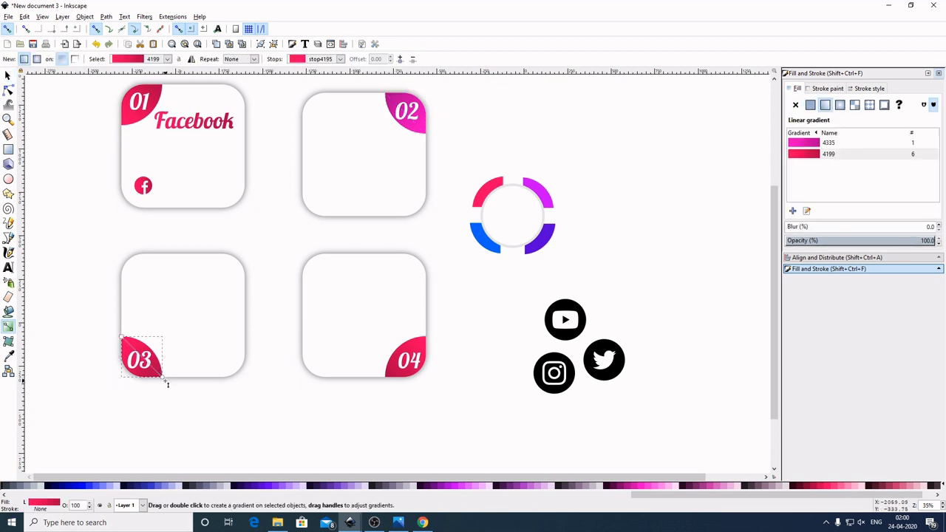
left_click(122, 337)
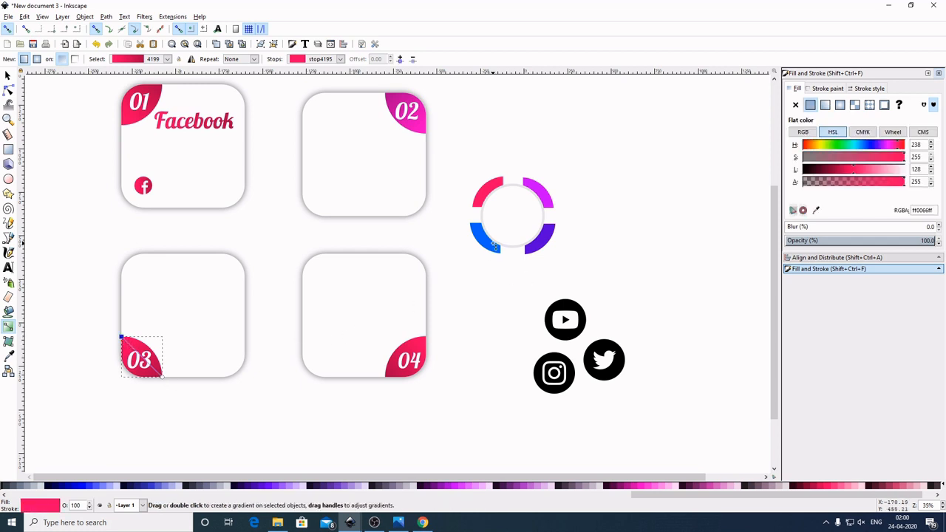
left_click_drag(736, 495, 616, 521)
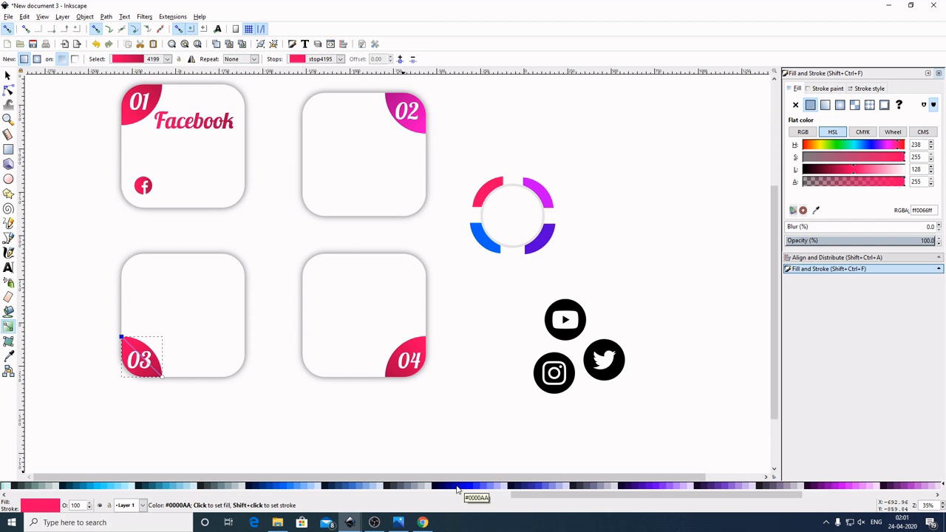
left_click(457, 488)
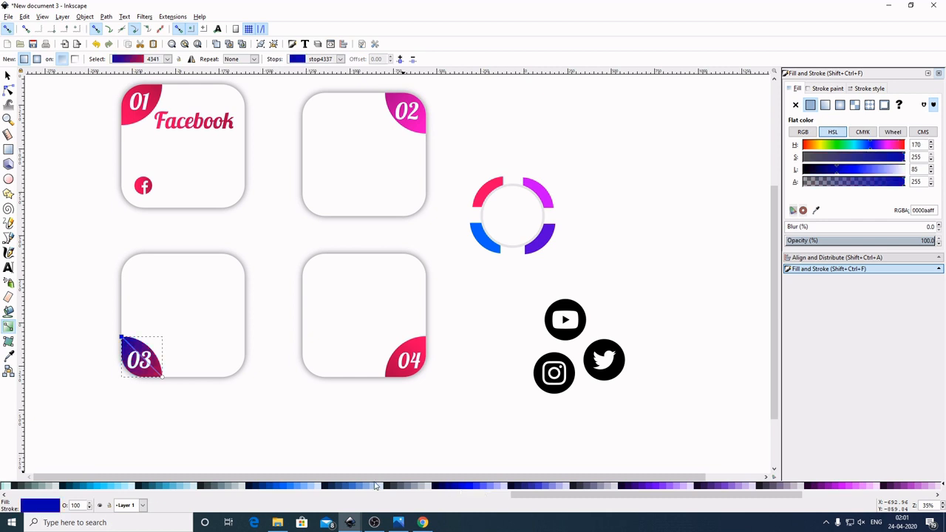
left_click(162, 377)
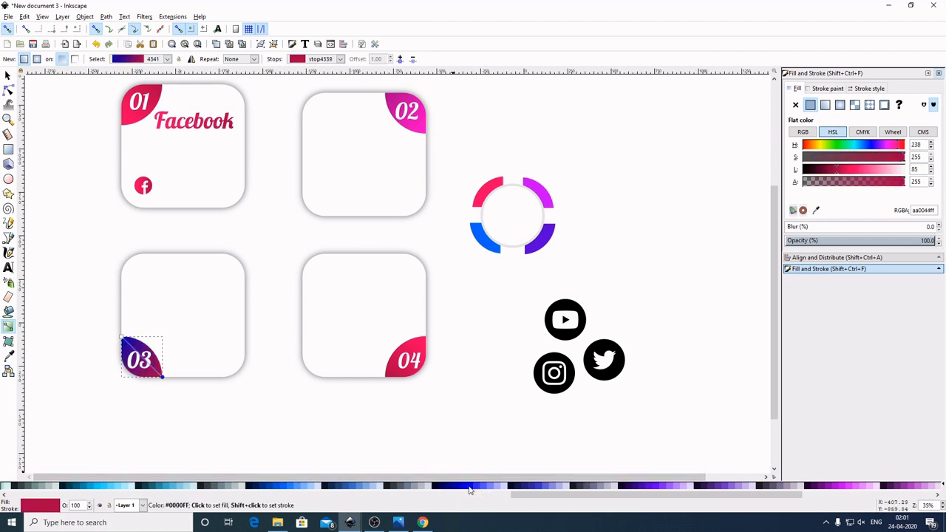
left_click(469, 487)
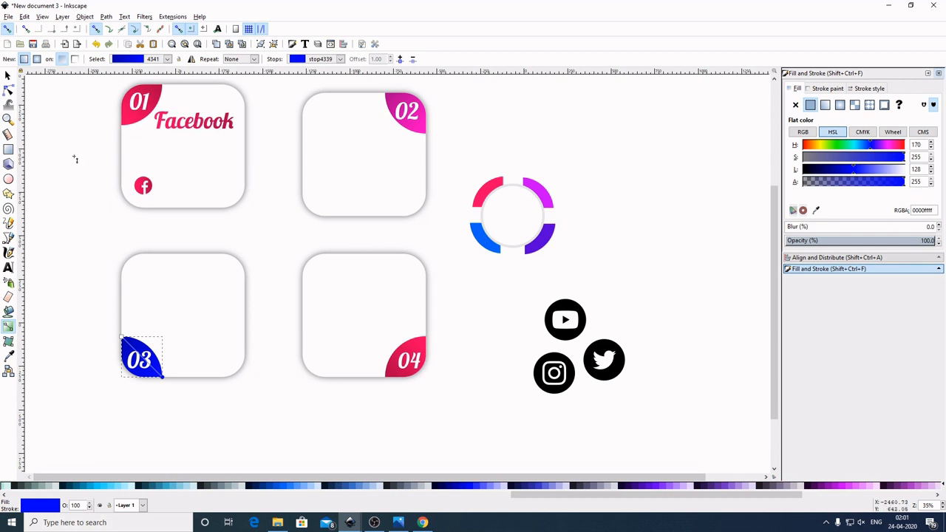
left_click(8, 76)
left_click(98, 400)
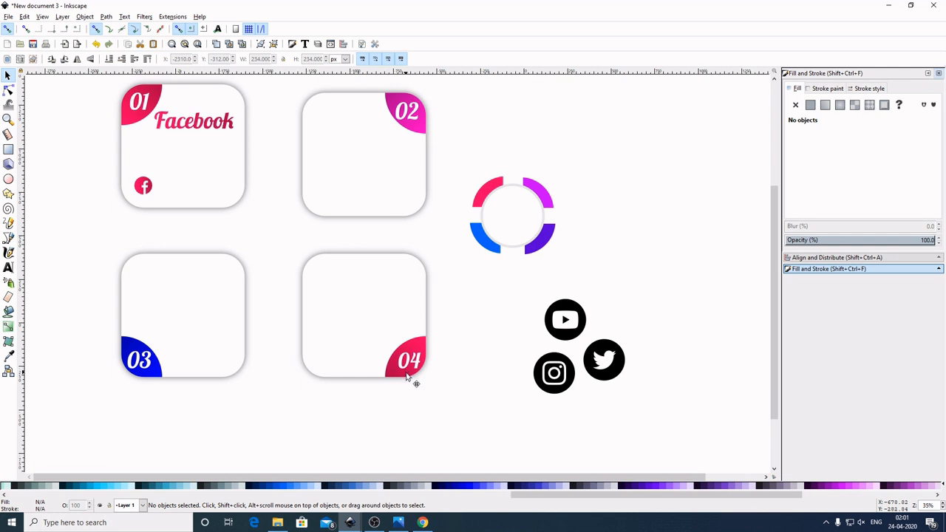
- Recolour the 04 corner's gradient with #6600FF at its upper-right stop and #4400AA at its lower-left stop
left_click(406, 377)
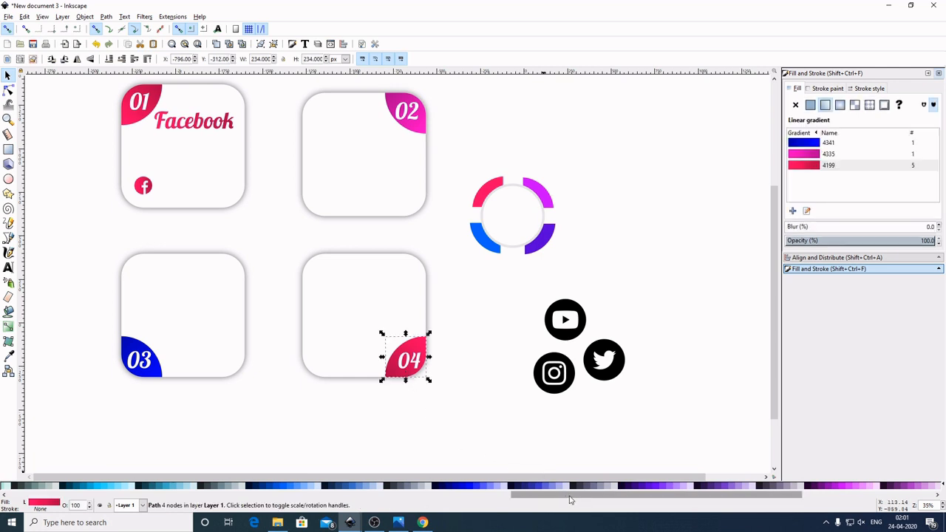
left_click_drag(569, 500, 558, 512)
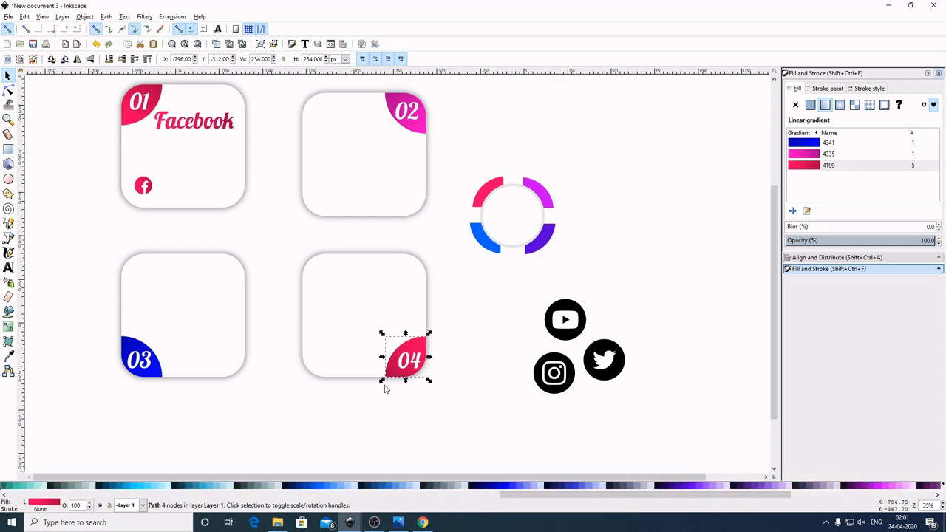
key("g")
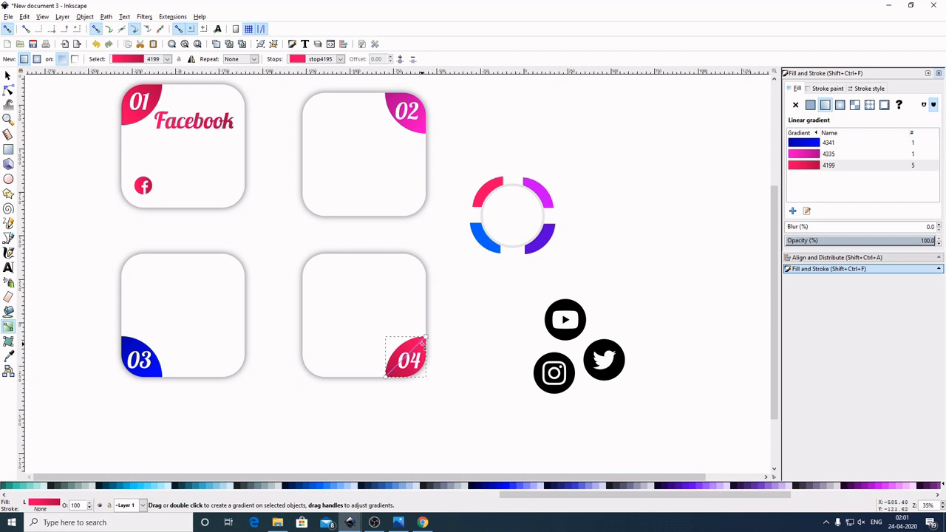
left_click(426, 339)
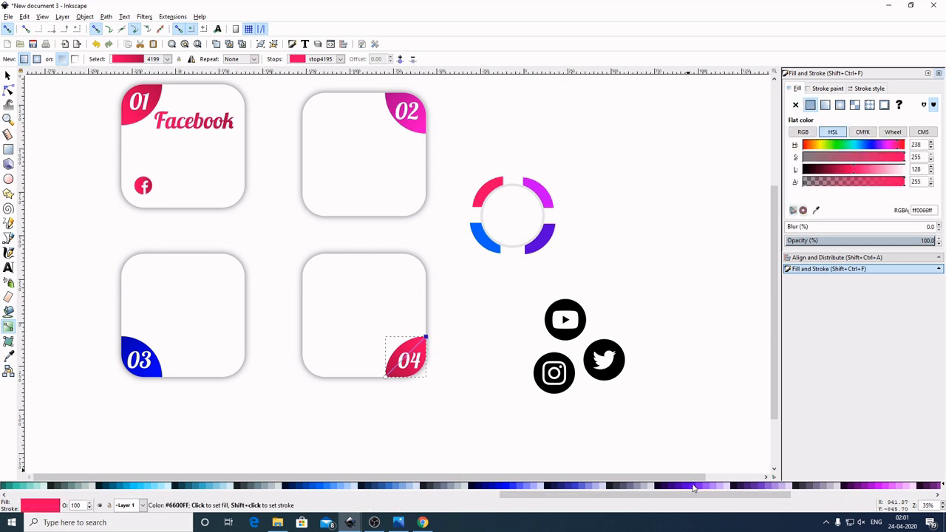
left_click(693, 487)
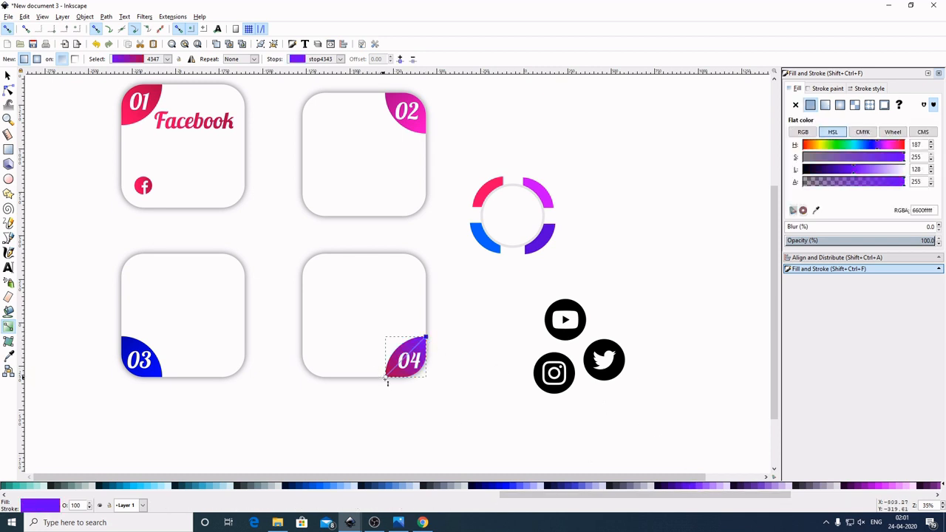
left_click(387, 378)
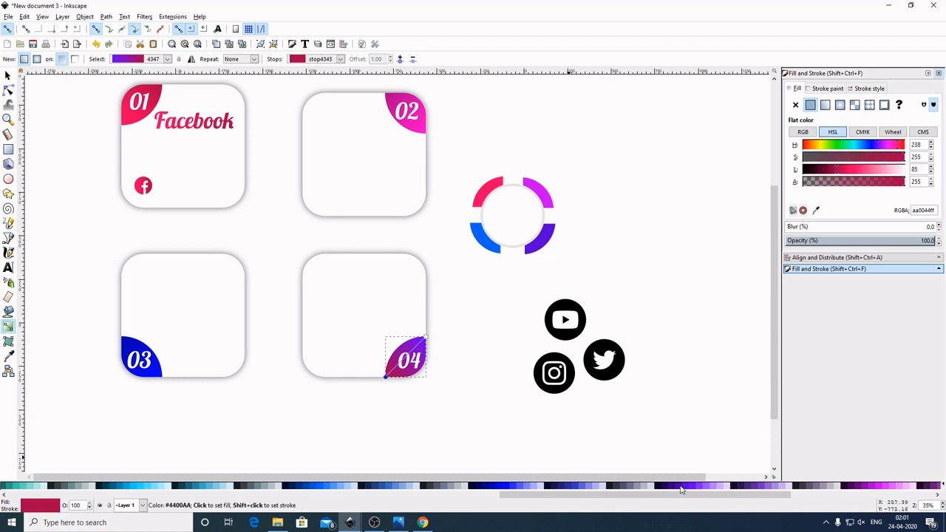
left_click(681, 489)
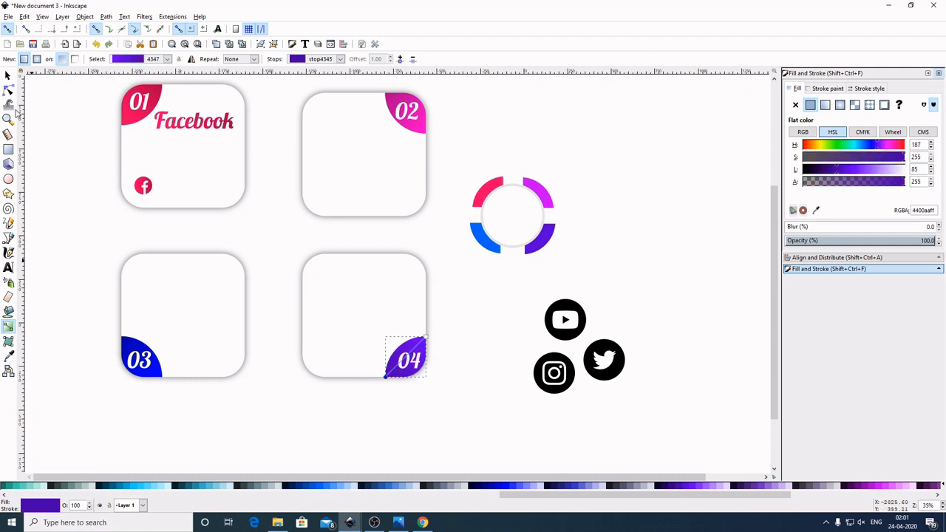
left_click(8, 74)
left_click(473, 416)
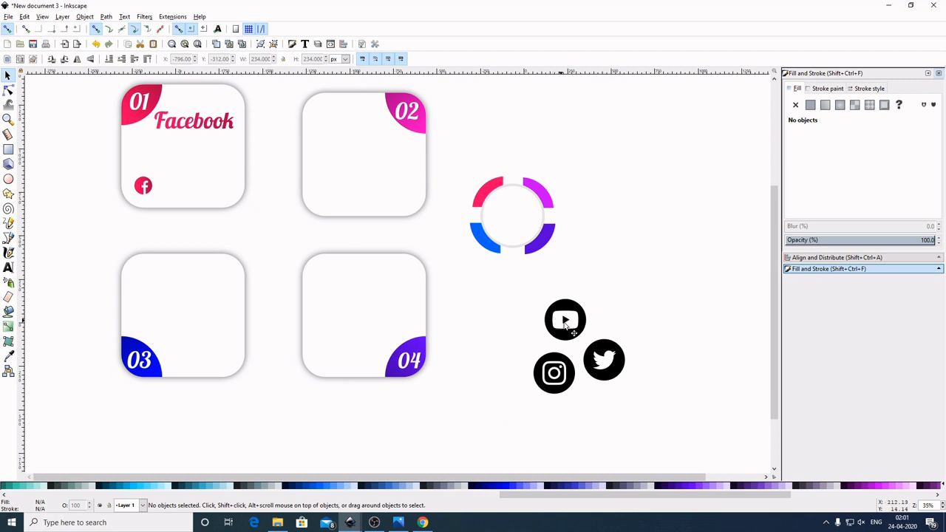
- Place the YouTube icon in the lower-right area of card 02, raise it to the top and scale it to about 142 px
left_click(563, 323)
left_click_drag(563, 323, 402, 199)
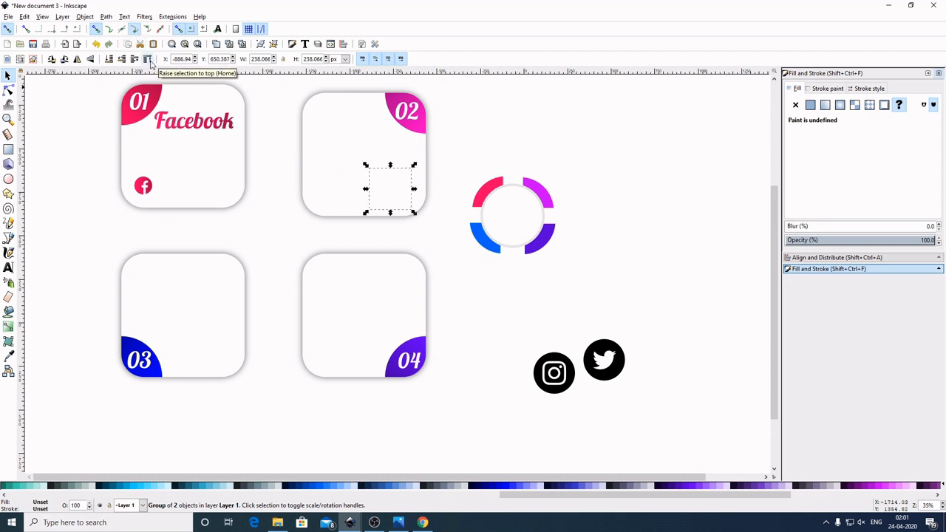
left_click(148, 60)
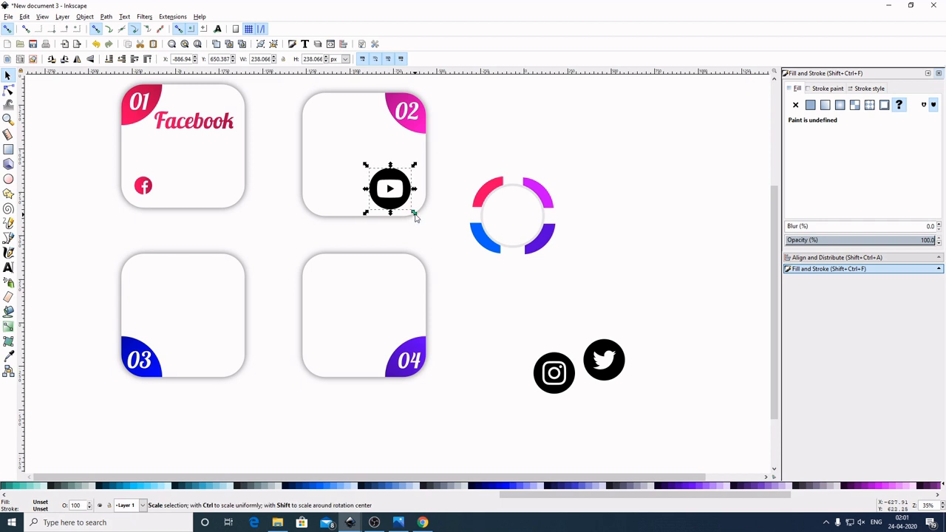
left_click_drag(415, 215, 399, 194)
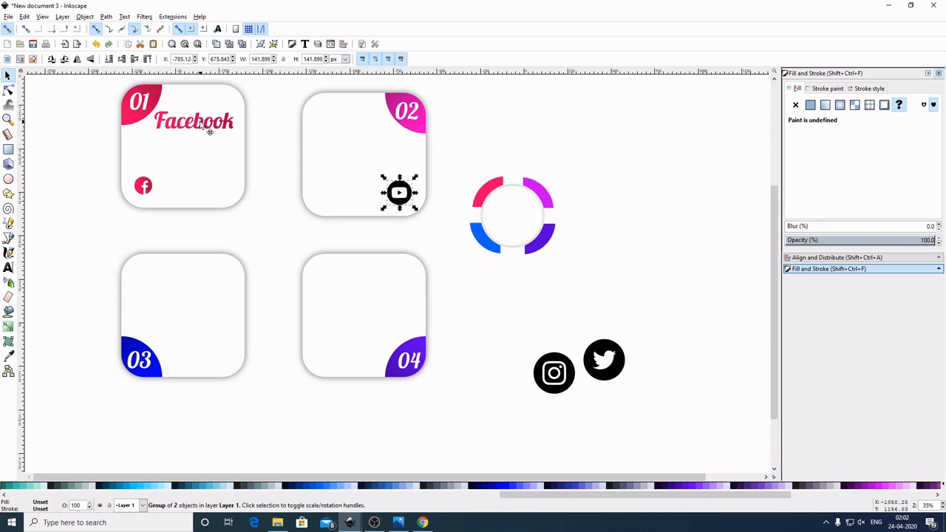
- Duplicate the Facebook title and place the copy on card 02, beside its numbered corner
left_click(199, 127)
right_click(201, 126)
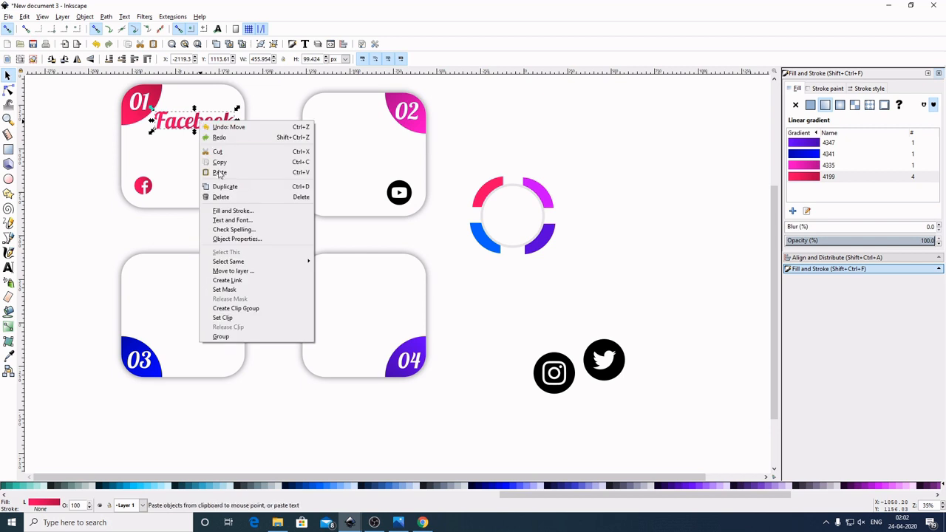
left_click(222, 184)
left_click_drag(198, 125, 358, 138)
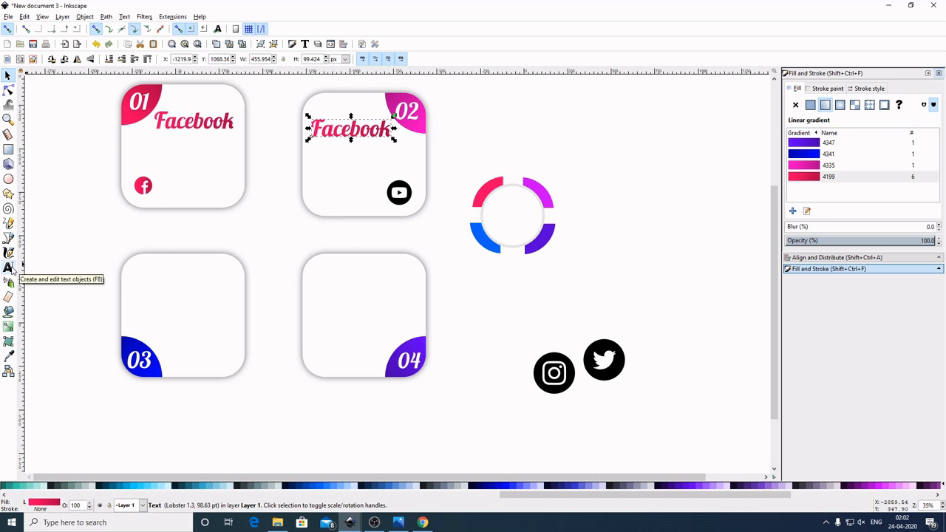
- Change the copied title on card 02 to Youtube
left_click(9, 267)
key("BackSpace")
key("BackSpace")
key("BackSpace")
key("BackSpace")
key("BackSpace")
key("BackSpace")
key("BackSpace")
key("BackSpace")
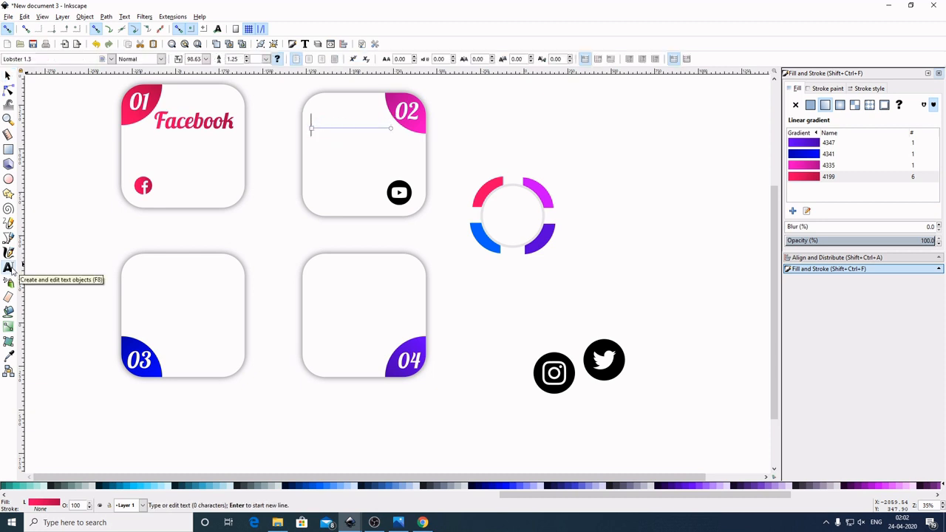
type("Youtube")
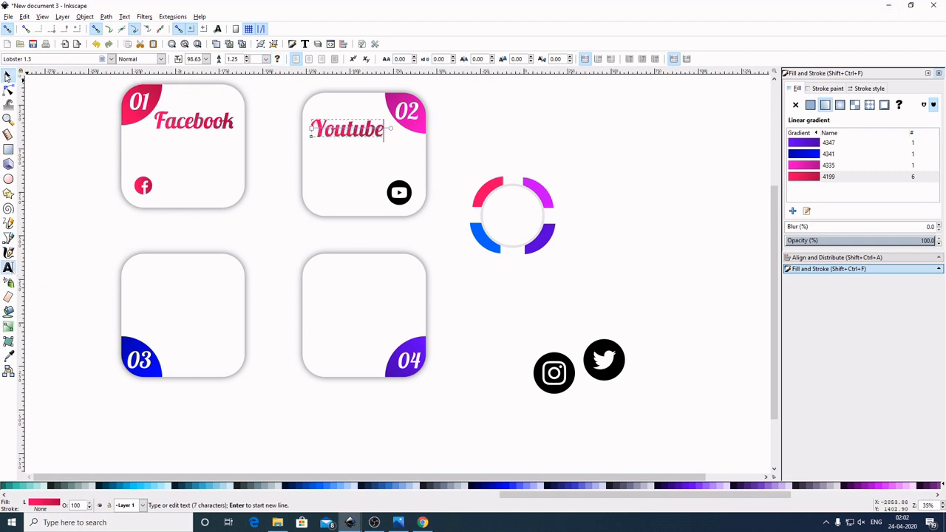
left_click(11, 76)
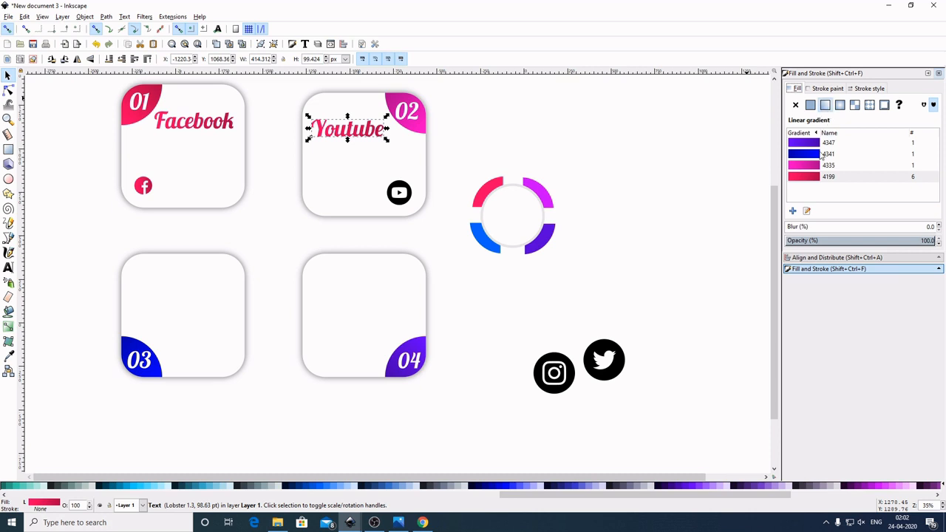
- Apply the magenta linear gradient 4335 to the Youtube title and the YouTube icon on card 02
left_click(820, 166)
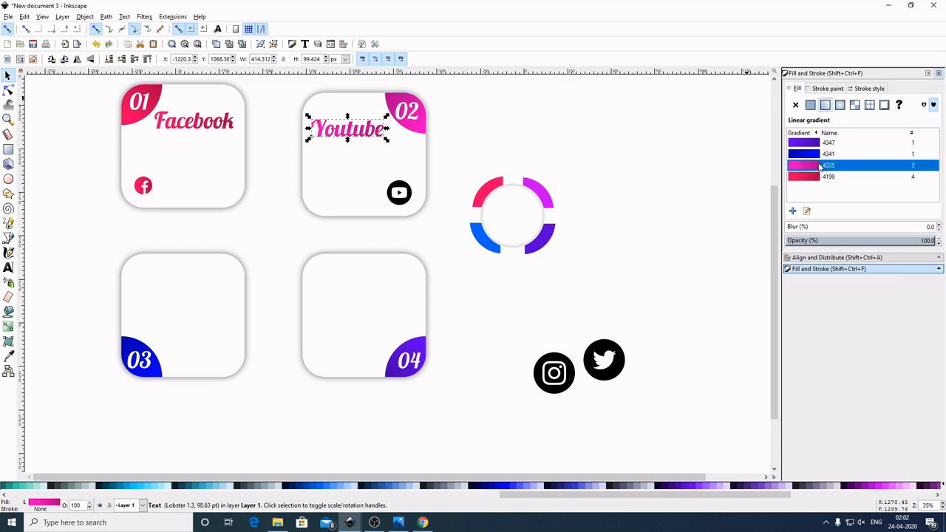
left_click(406, 201)
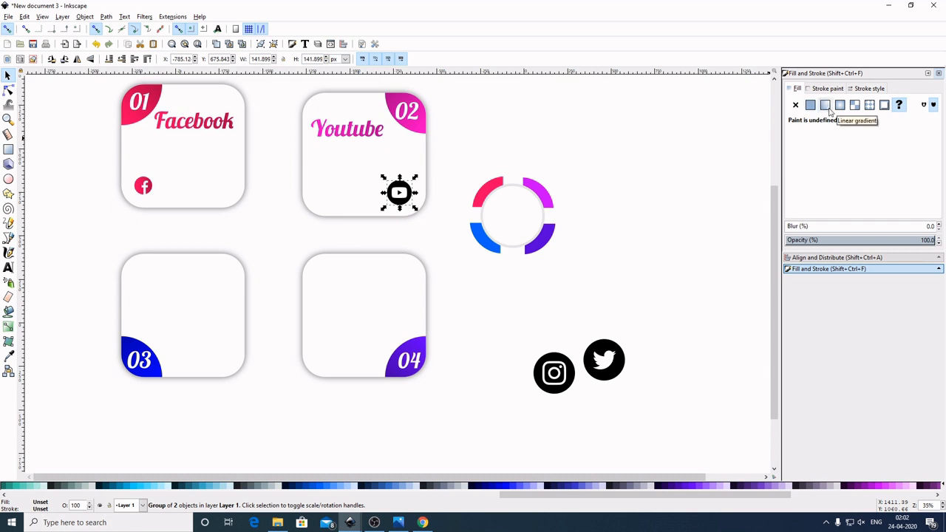
left_click(828, 111)
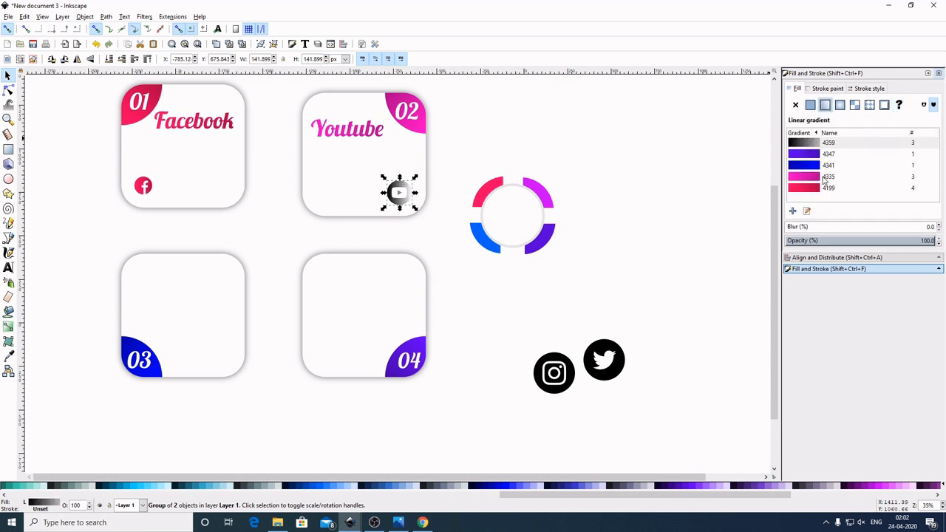
left_click(824, 178)
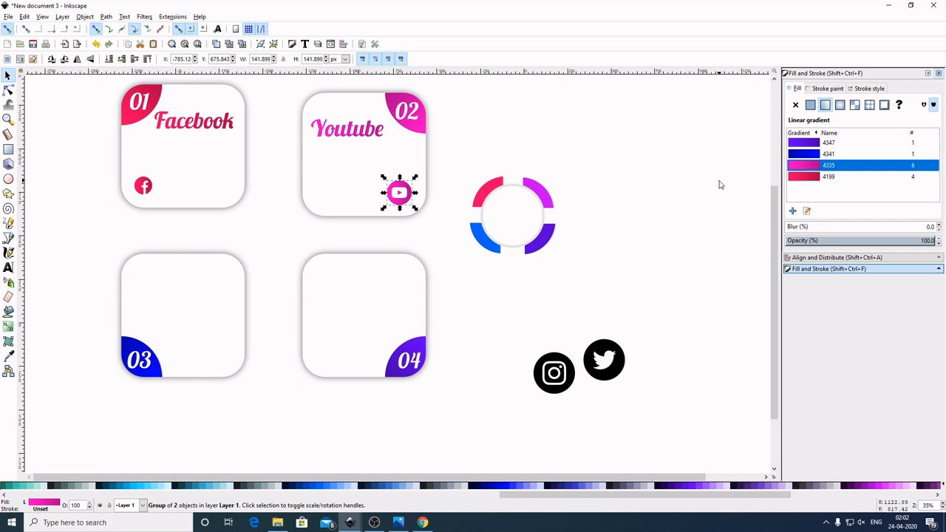
left_click(720, 183)
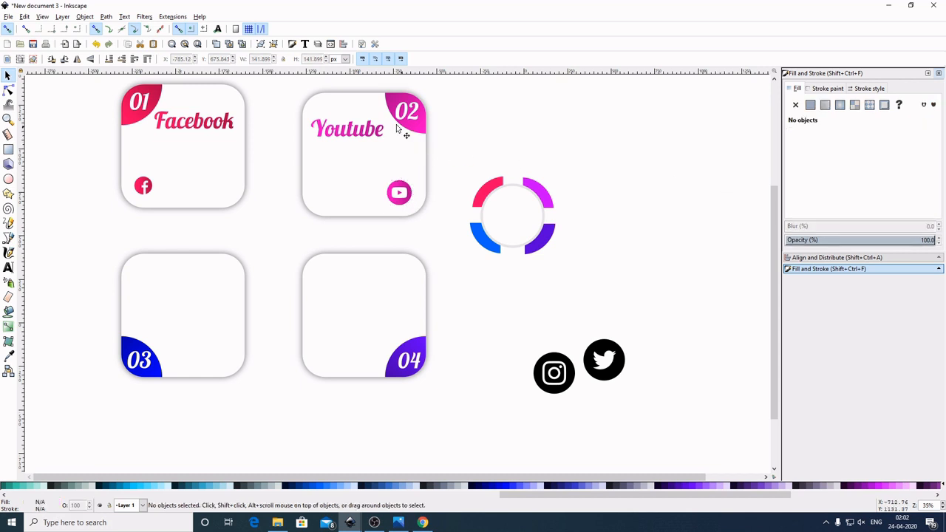
- Duplicate the Youtube title and place the copy on card 03, beside its numbered corner
left_click(352, 135)
right_click(351, 133)
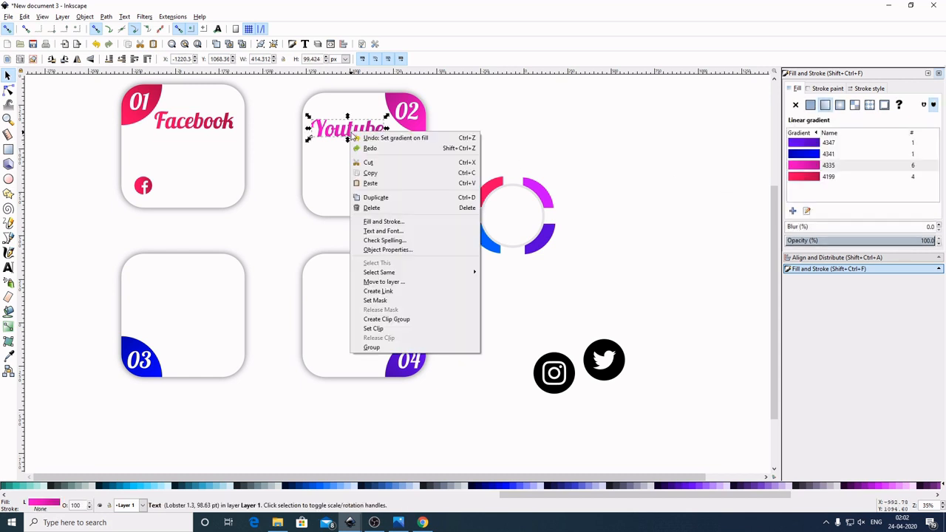
left_click(376, 197)
left_click_drag(357, 133, 202, 352)
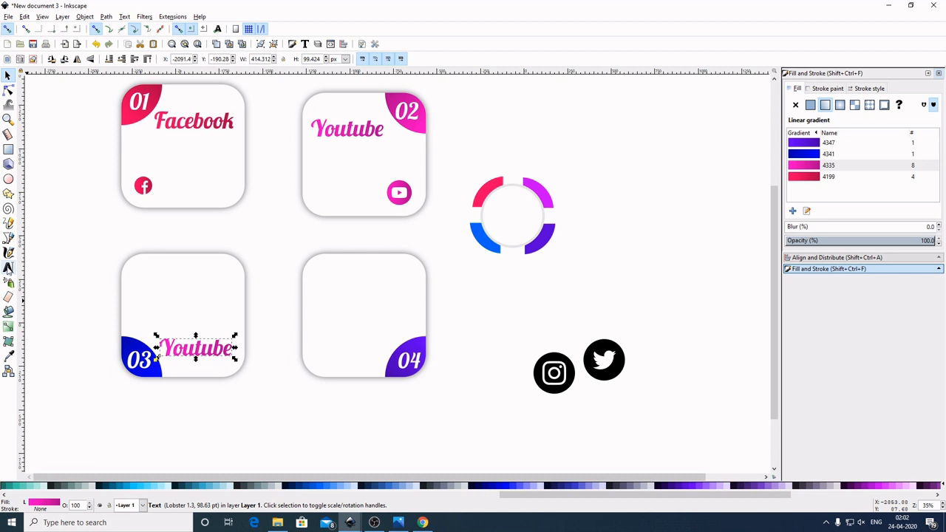
- Change the copied title on card 03 to Instagram and scale it down to about 450 px wide to fit the card
left_click(8, 269)
key("BackSpace")
key("BackSpace")
key("BackSpace")
key("BackSpace")
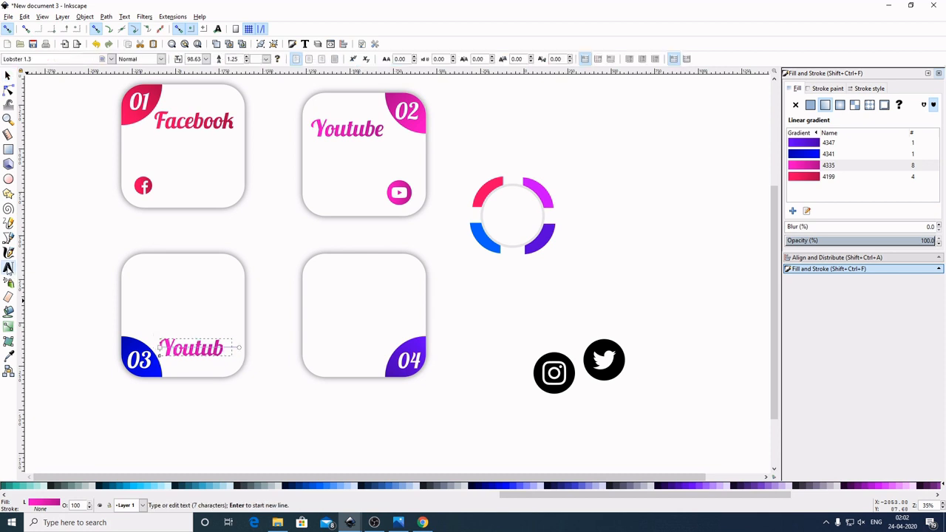
key("BackSpace")
key("BackSpace")
key("BackSpace")
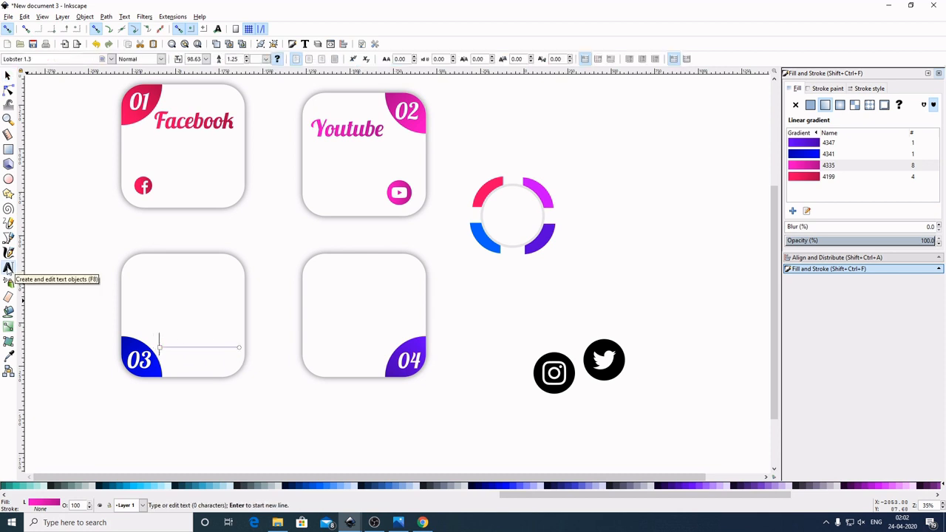
type("Instar")
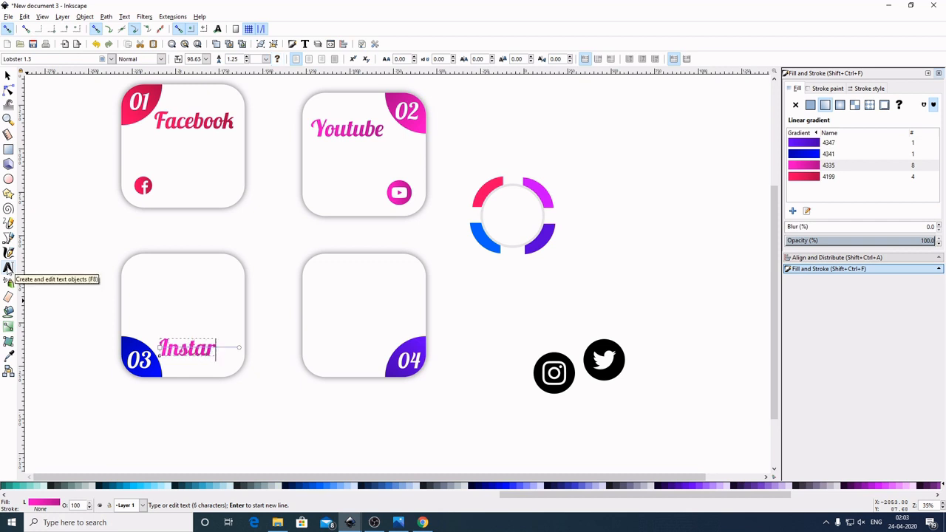
key("BackSpace")
type("gram")
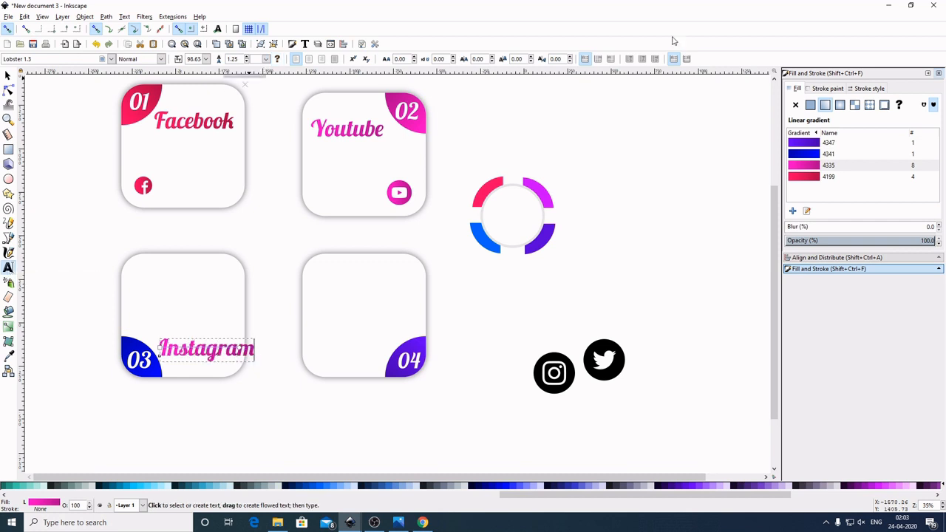
left_click(8, 74)
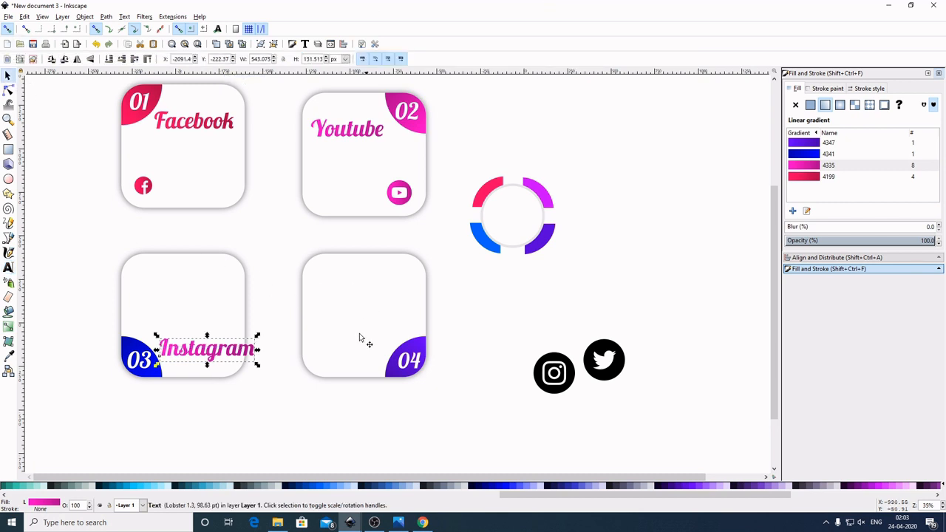
left_click_drag(257, 365, 231, 362)
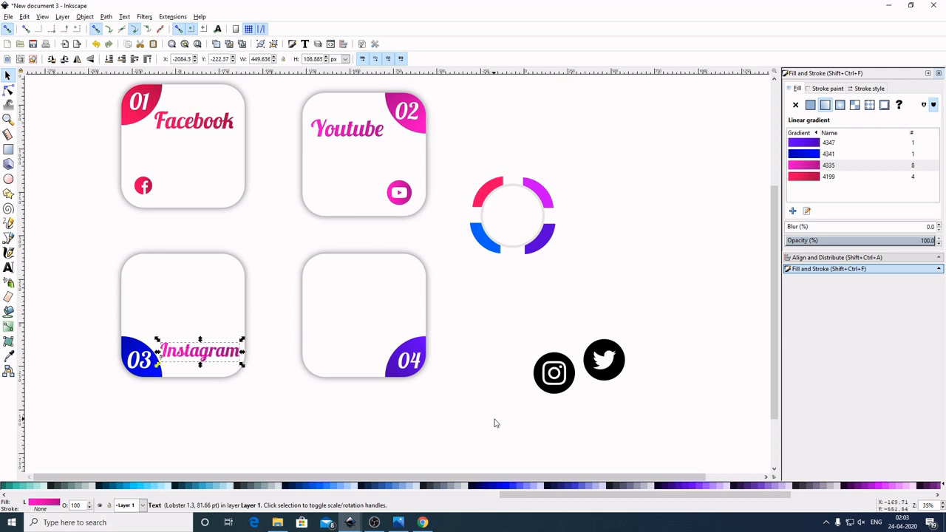
- Place the Instagram icon in the upper-left area of card 03, raise it to the top and scale it to about 136 px
left_click(559, 377)
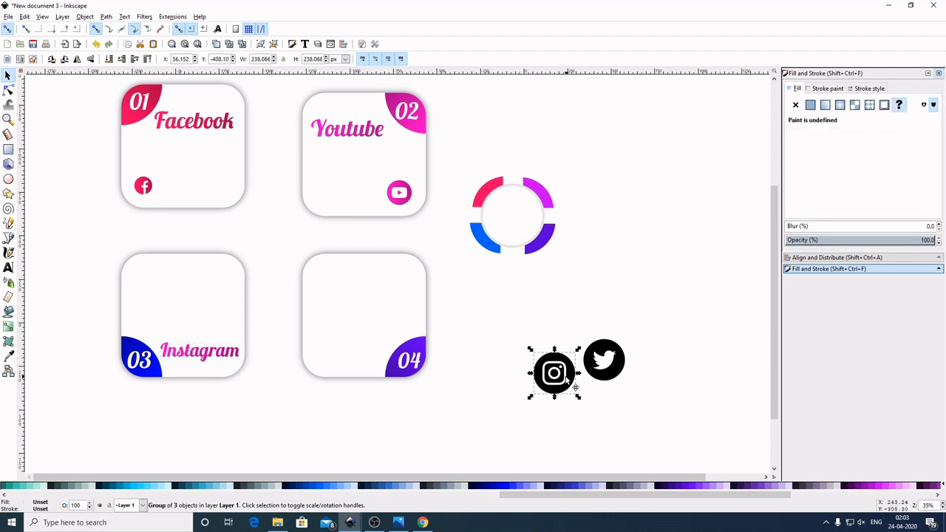
mouse_move(559, 377)
left_mouse_down()
mouse_move(217, 325)
mouse_move(175, 300)
left_mouse_up()
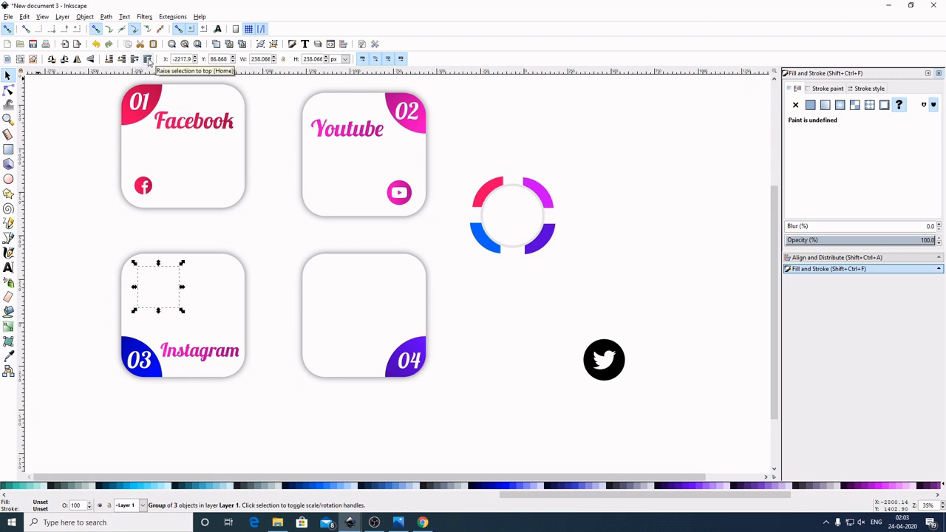
left_click(147, 59)
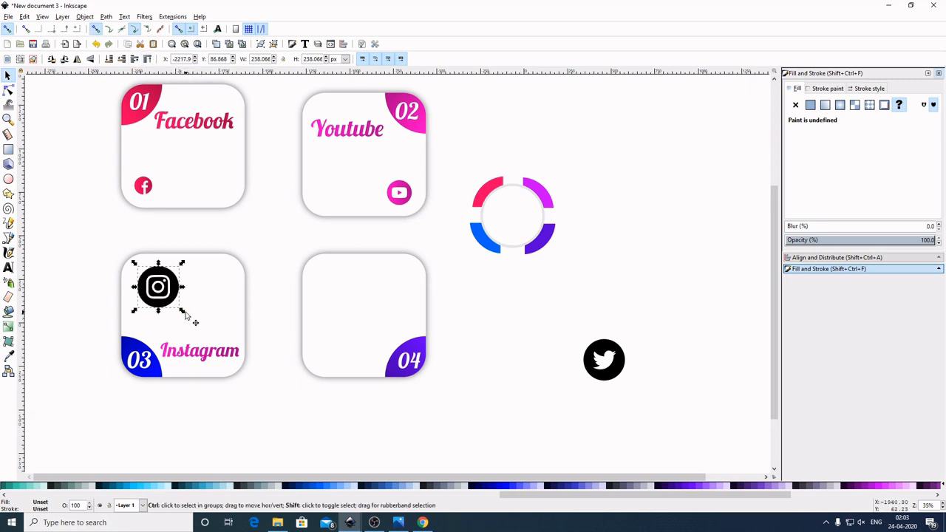
left_click(187, 316)
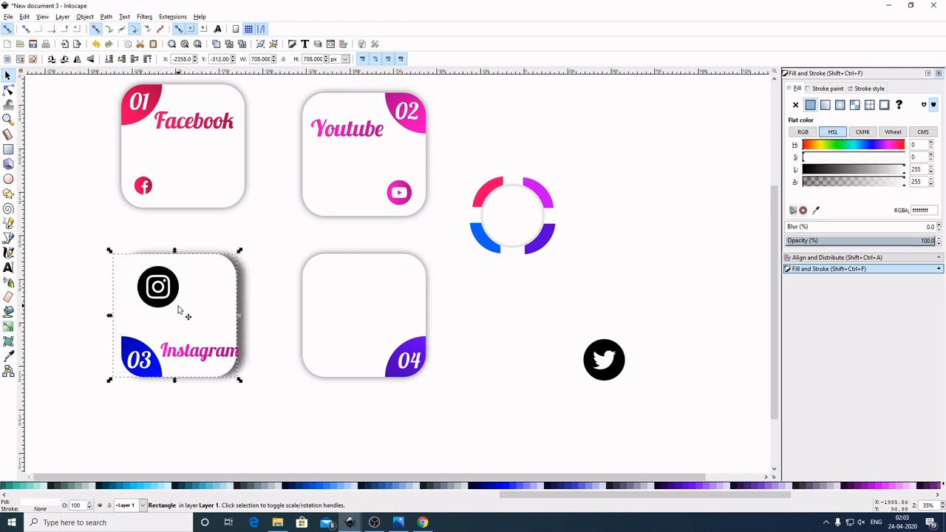
left_click(162, 296)
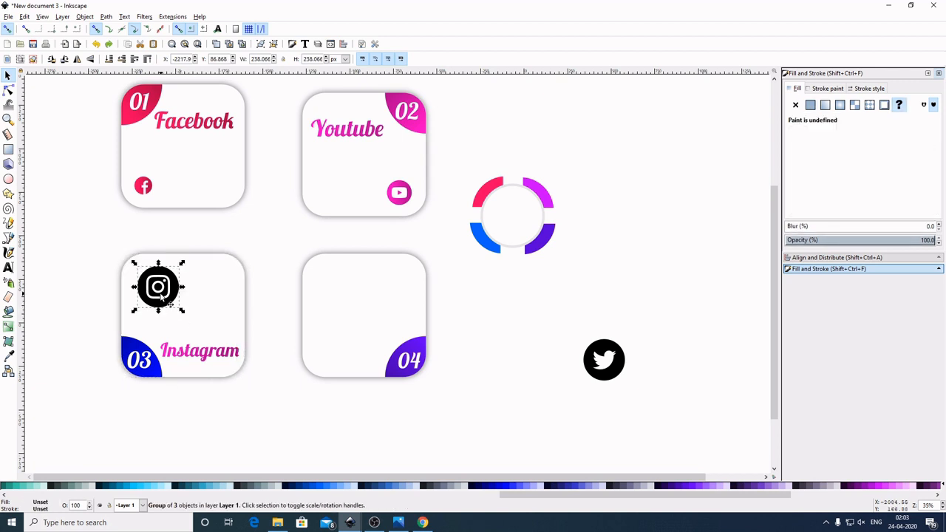
left_click_drag(181, 311, 157, 290)
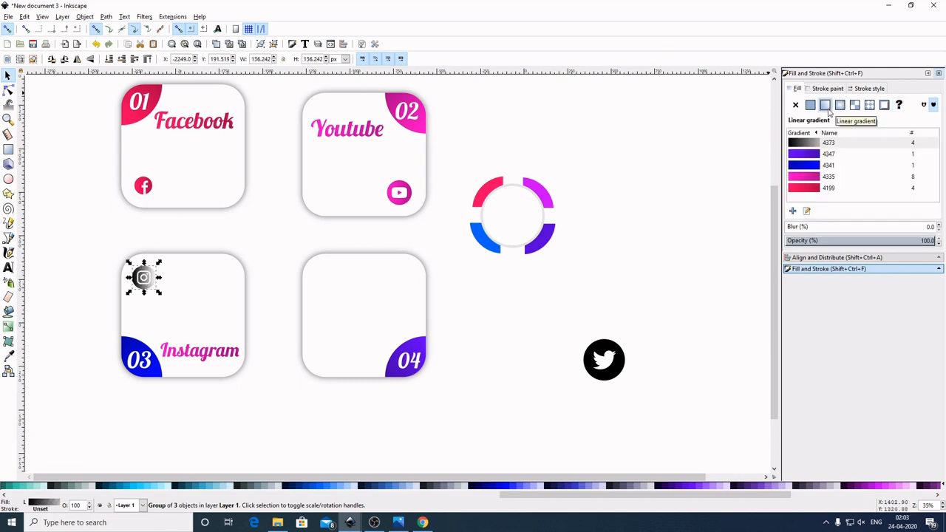
- Apply the blue linear gradient 4341 to the Instagram icon and the Instagram title on card 03
left_click(825, 166)
left_click(200, 356)
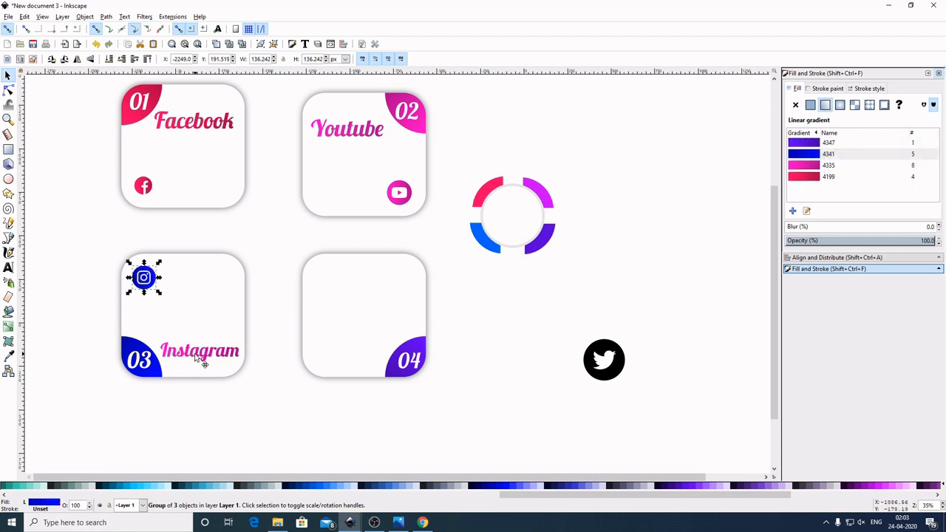
left_click(826, 155)
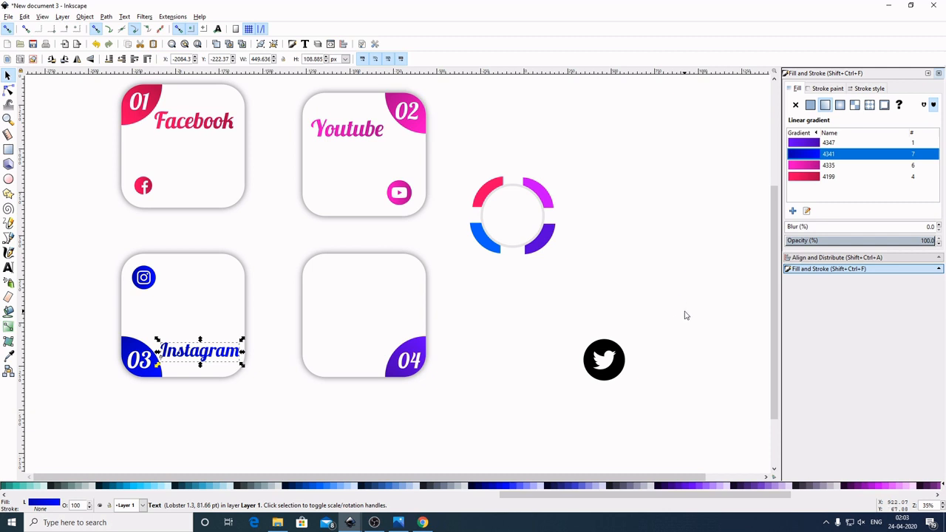
- Place the Twitter icon in the upper-left area of card 04, raise it to the top and scale it to about 136 px
left_click(614, 371)
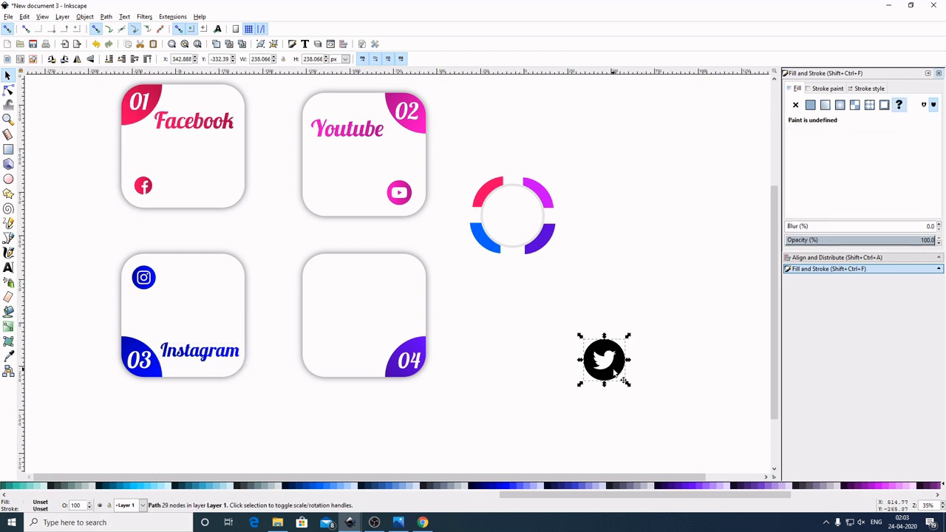
left_click_drag(625, 377, 352, 302)
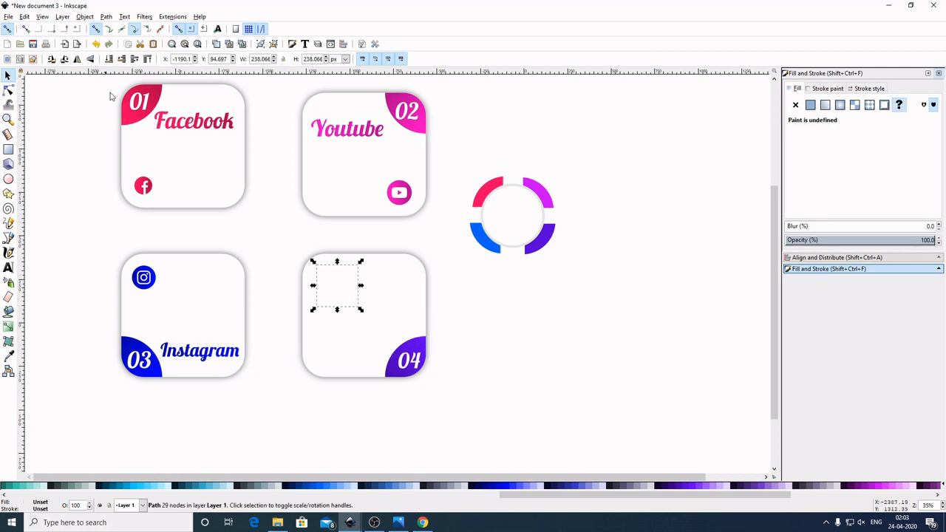
left_click(147, 60)
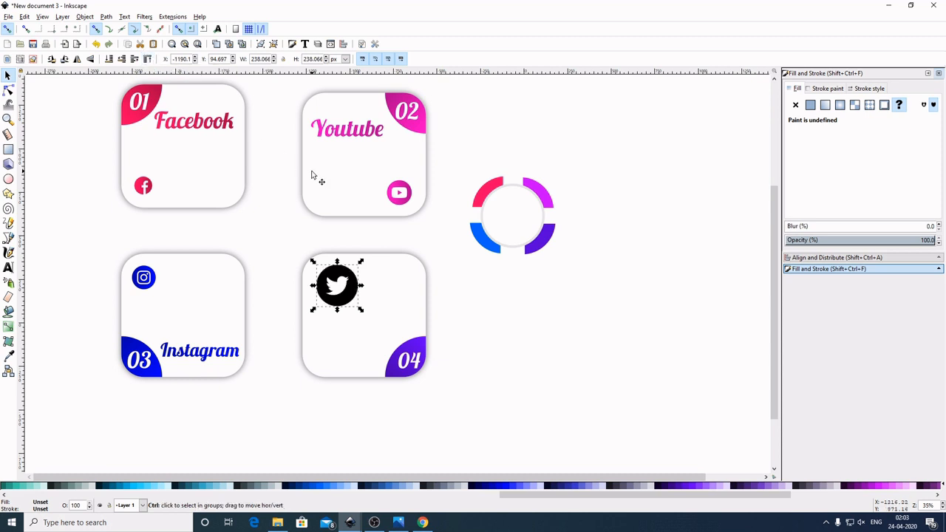
left_click_drag(363, 316, 337, 291)
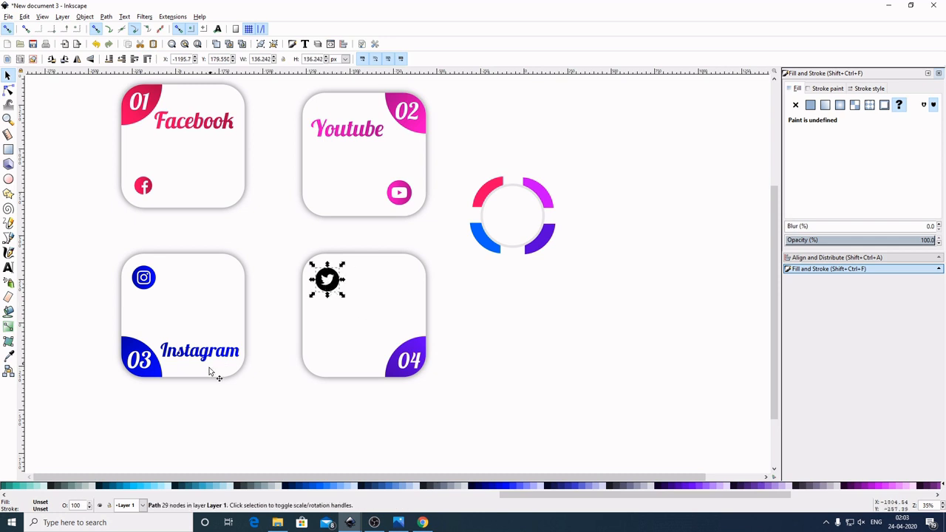
- Duplicate the Instagram title and place the copy on card 04, beside its numbered corner
left_click(214, 361)
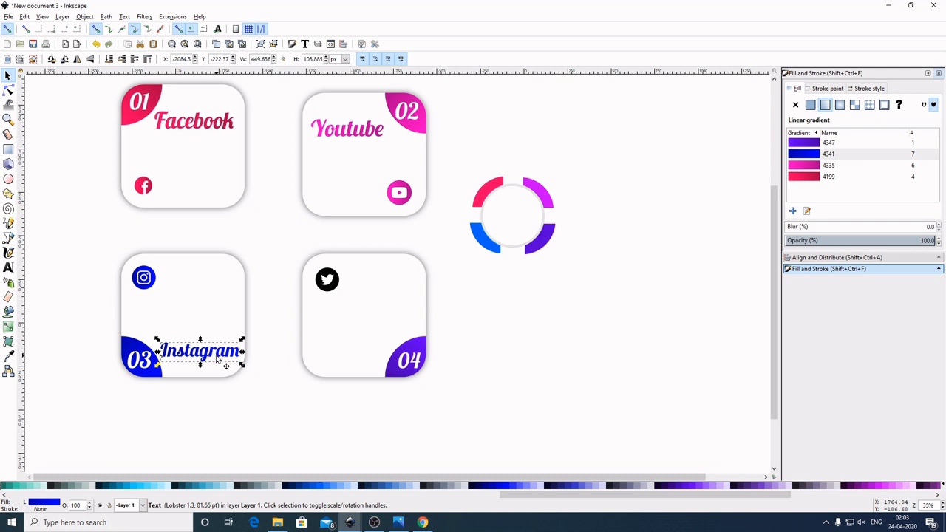
right_click(225, 364)
left_click(255, 201)
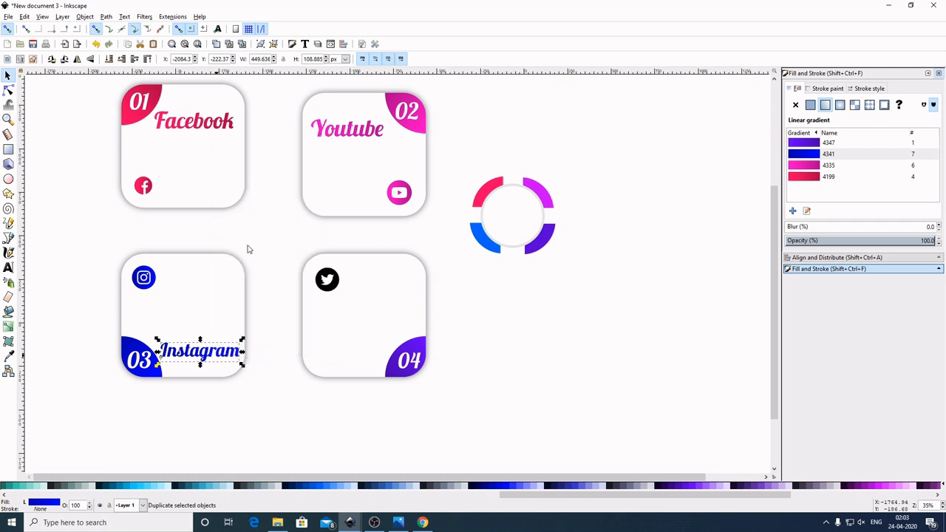
left_click_drag(216, 361, 365, 357)
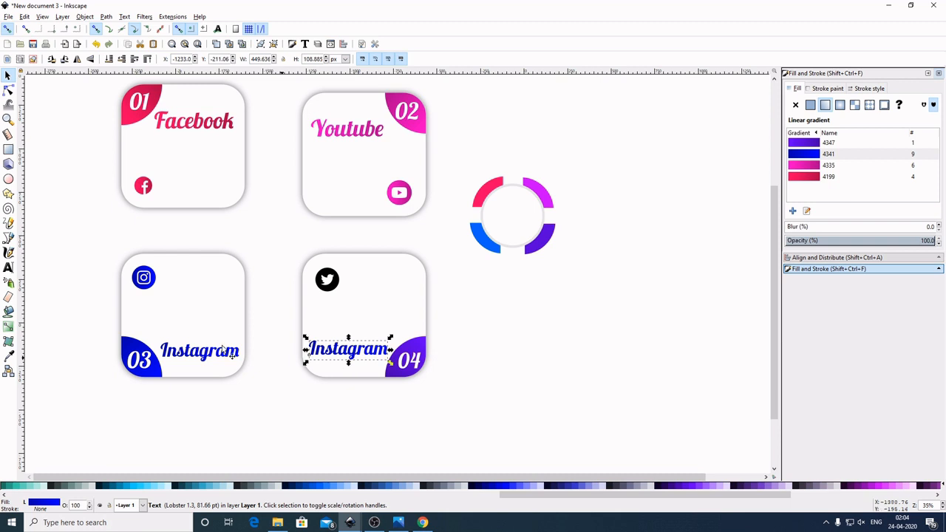
- Change the copied title on card 04 to Twitter, enlarge it to about 385 px wide and position it beside the numbered corner
left_click(9, 268)
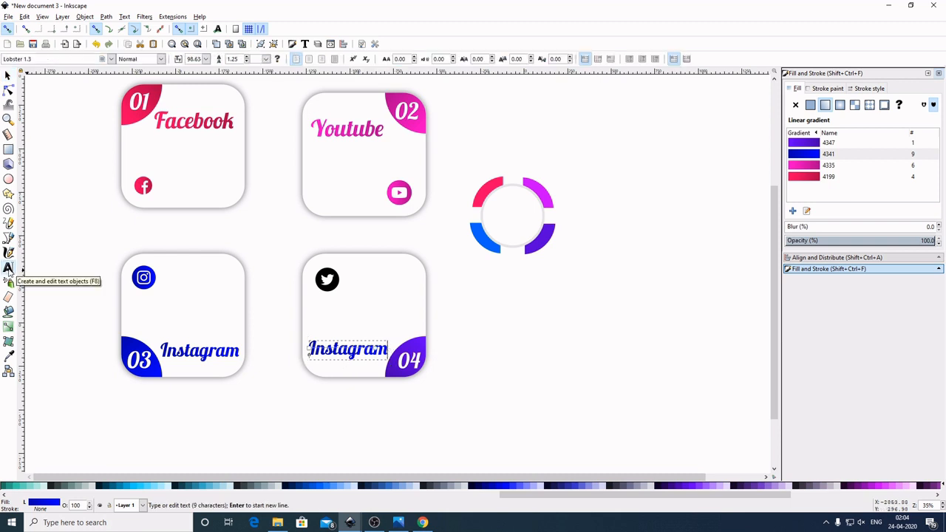
key("BackSpace")
key("BackSpace")
key("BackSpace")
key("BackSpace")
key("BackSpace")
key("BackSpace")
key("BackSpace")
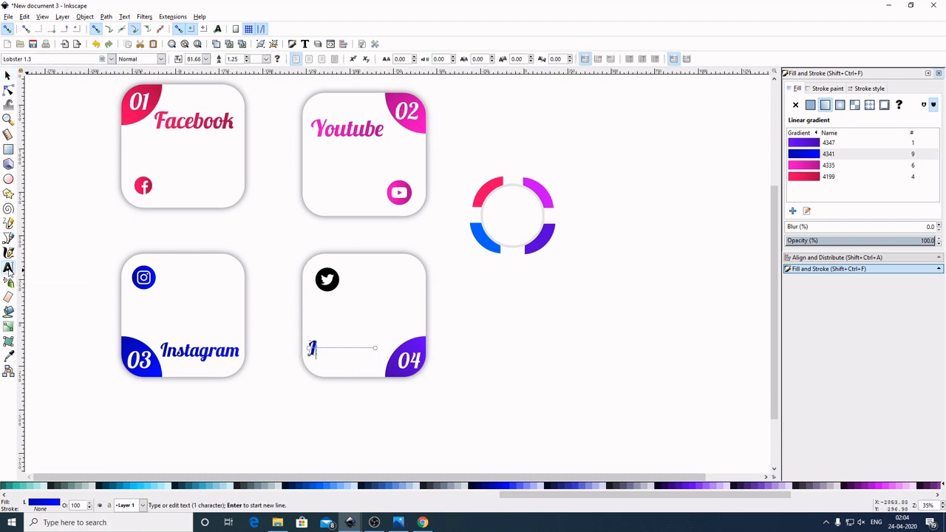
type("Twitter")
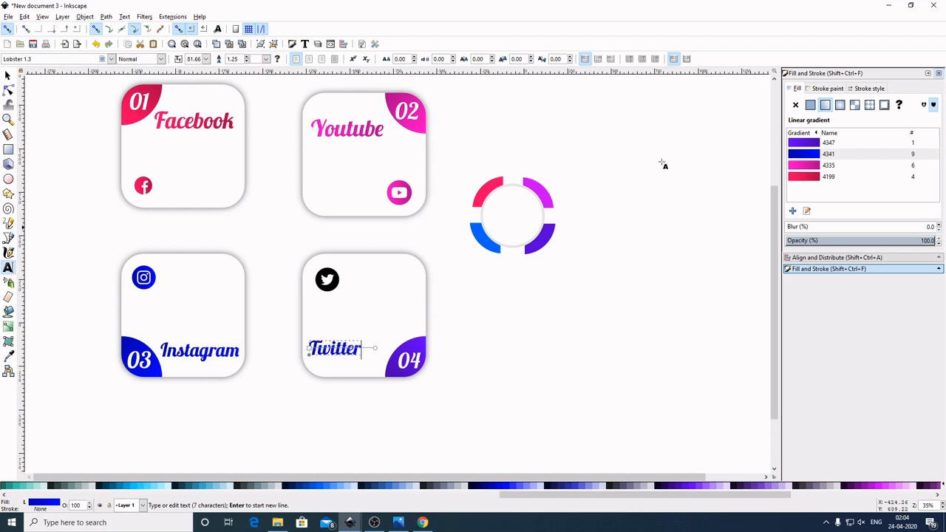
left_click(8, 75)
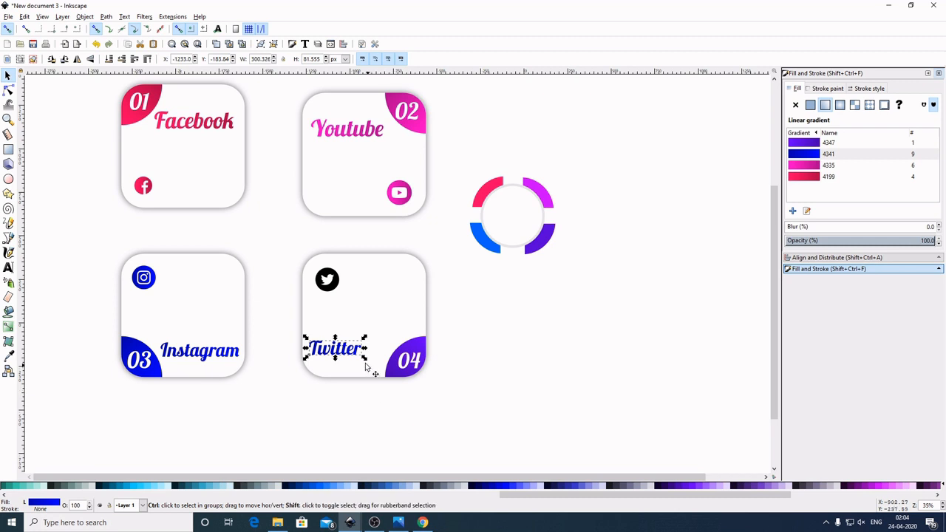
mouse_move(365, 359)
left_mouse_down()
mouse_move(372, 363)
mouse_move(360, 358)
left_mouse_up()
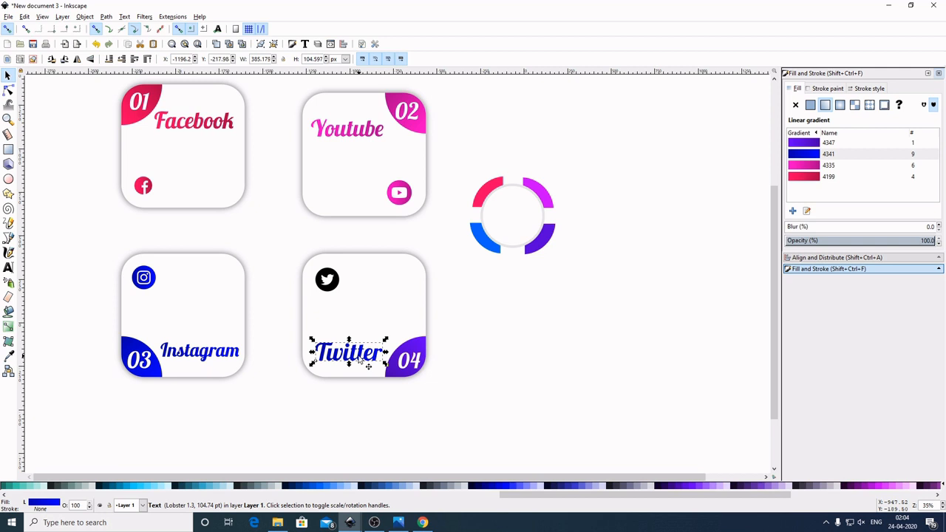
- Apply the purple linear gradient 4347 to the Twitter title and the Twitter icon on card 04
left_click(824, 144)
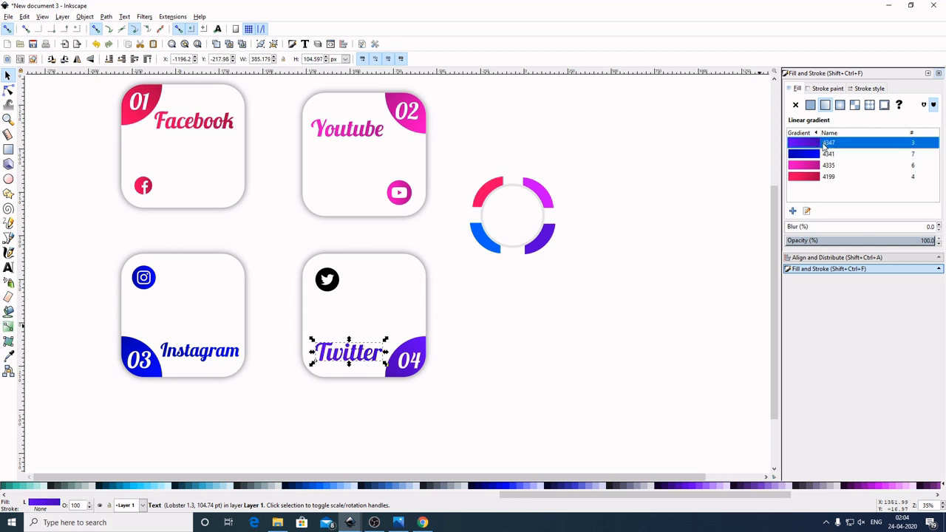
left_click(331, 288)
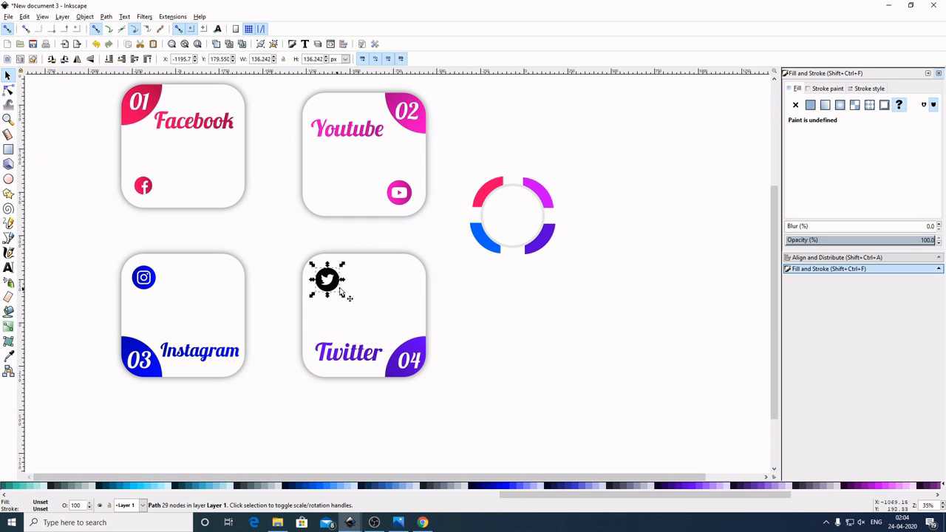
left_click(831, 109)
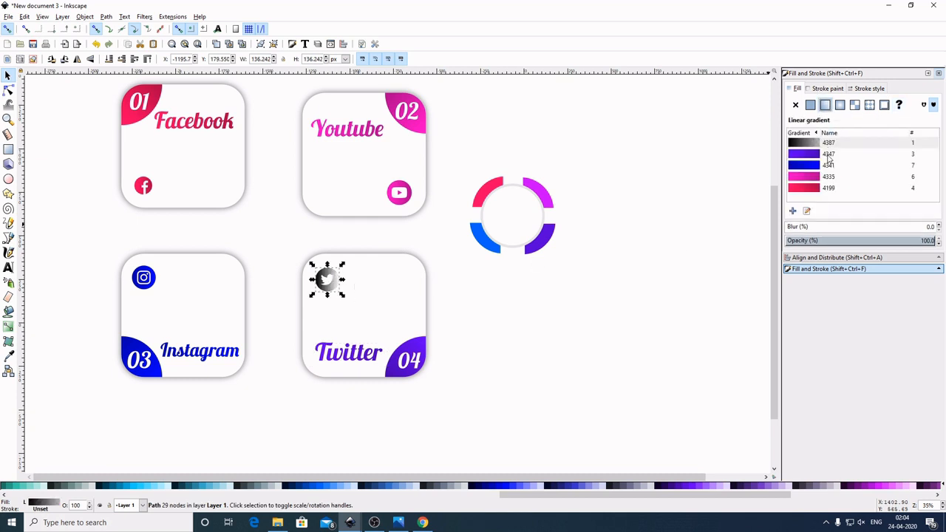
left_click(670, 370)
- Group all parts of the Facebook card 01 and move the group up and outward, away from the other cards
scroll(678, 351, "down", 1, "ctrl")
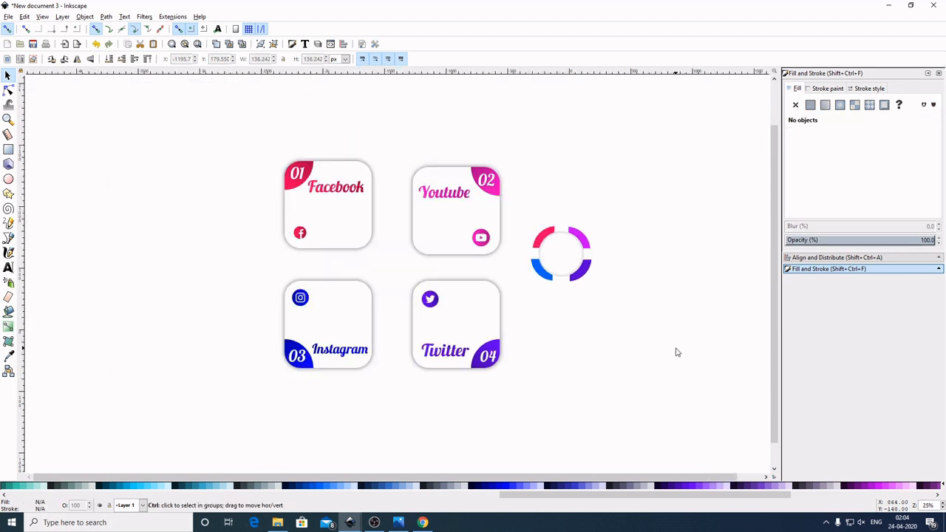
scroll(680, 348, "down", 1, "ctrl")
scroll(555, 330, "right", 2)
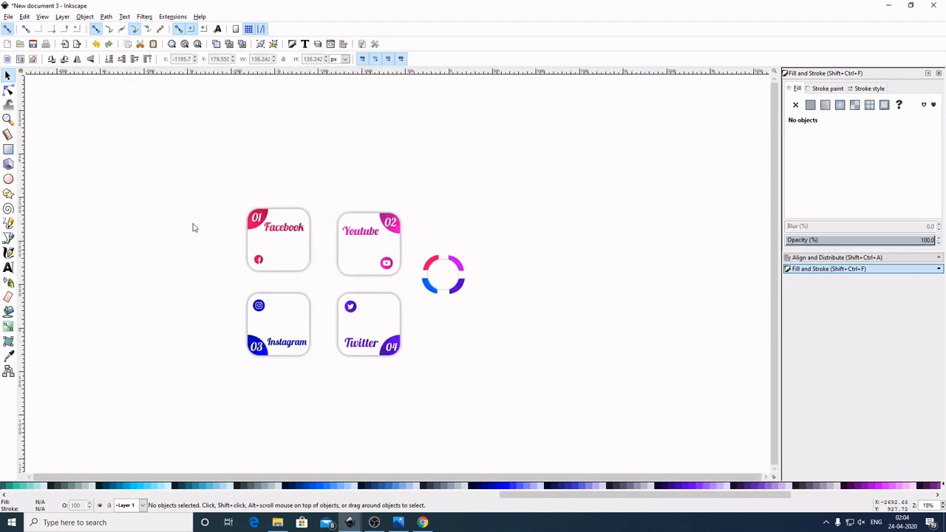
left_click_drag(185, 172, 335, 291)
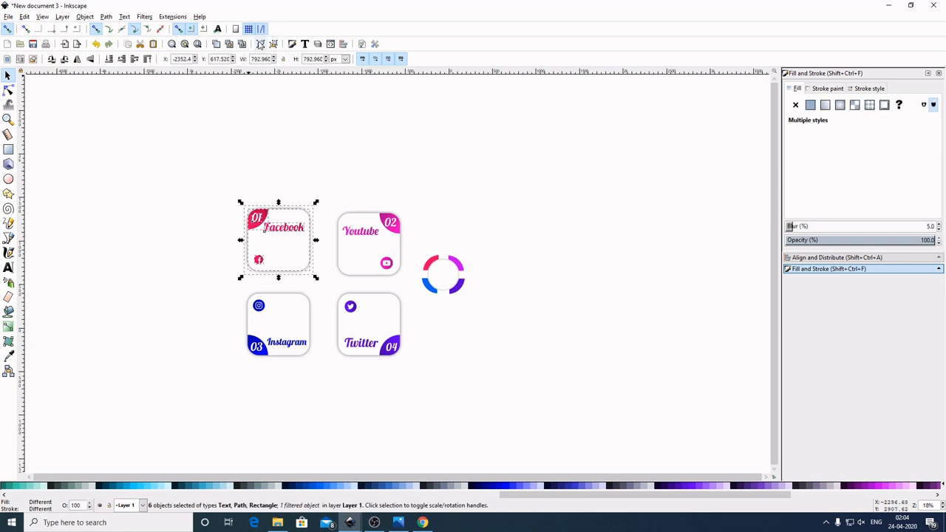
left_click(260, 46)
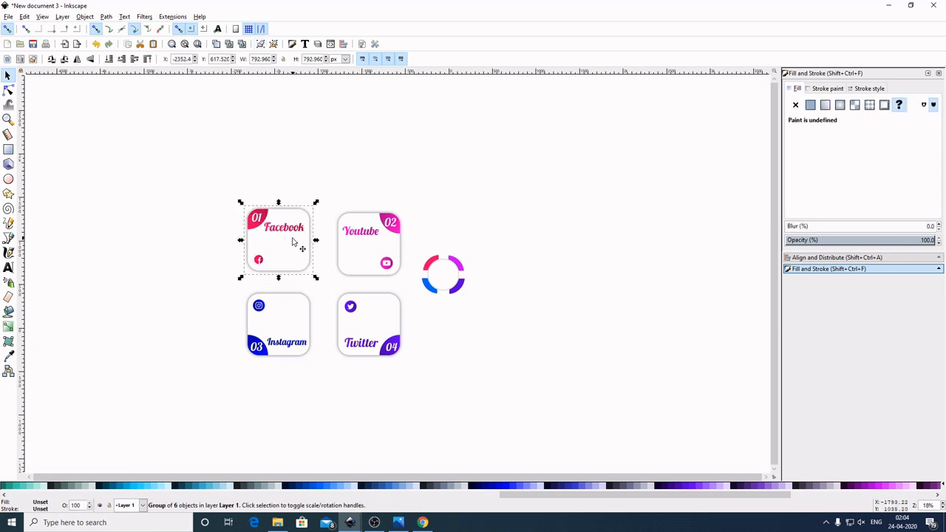
left_click_drag(282, 243, 195, 192)
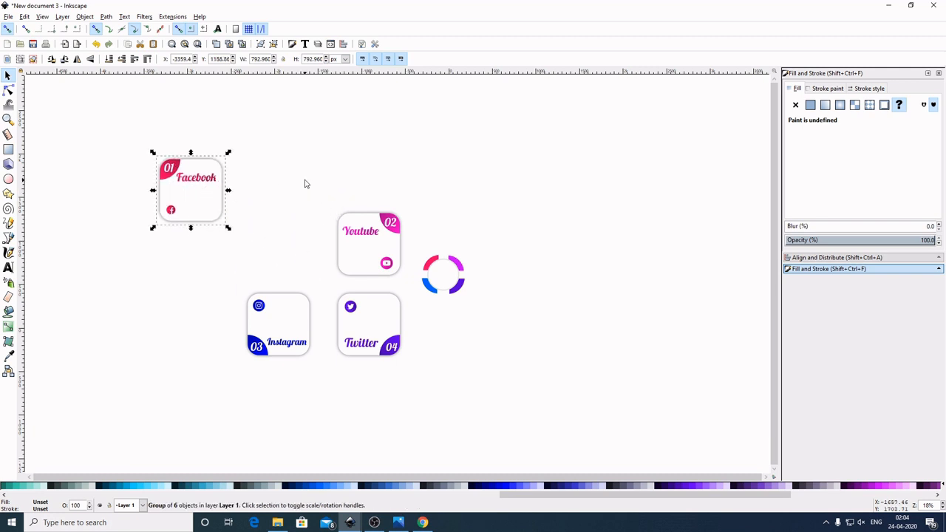
- Group all parts of the Youtube card 02 and move the group beside the Facebook card
left_click_drag(305, 184, 420, 281)
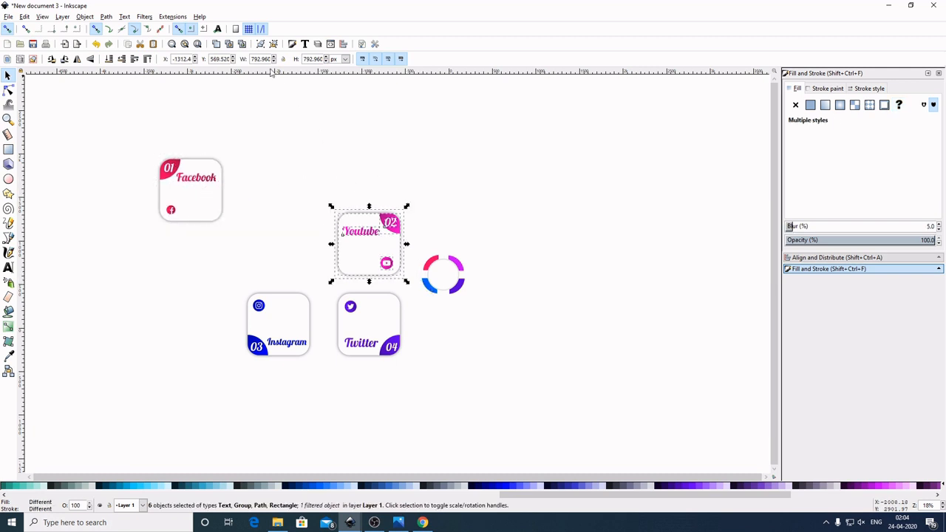
left_click(260, 43)
left_click_drag(388, 241, 302, 183)
left_click(311, 275)
- Group all parts of the Instagram card 03 and move the group below the Facebook card
left_click_drag(208, 267, 322, 378)
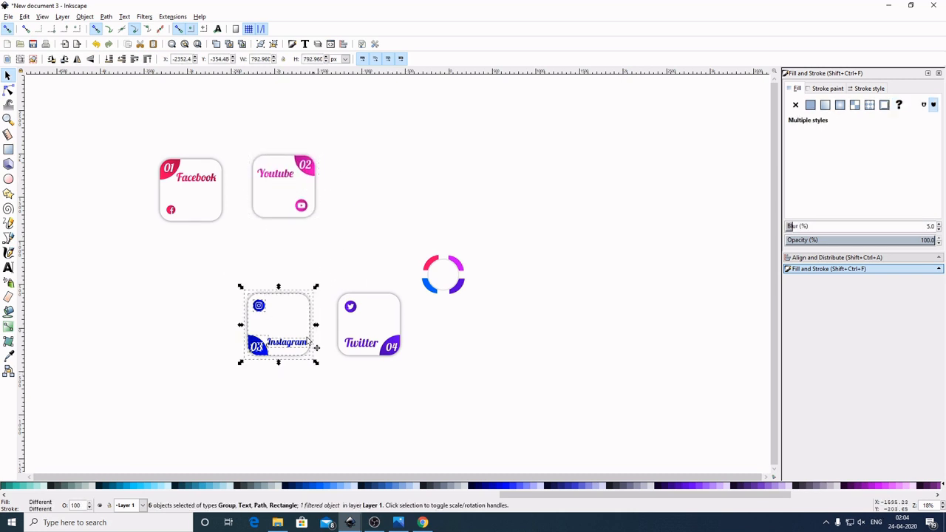
left_click(260, 44)
left_click_drag(284, 319, 204, 269)
left_click(320, 306)
- Group all parts of the Twitter card 04 and move the group below the Youtube card, beside the Instagram card
left_click_drag(305, 266, 415, 365)
left_click(260, 44)
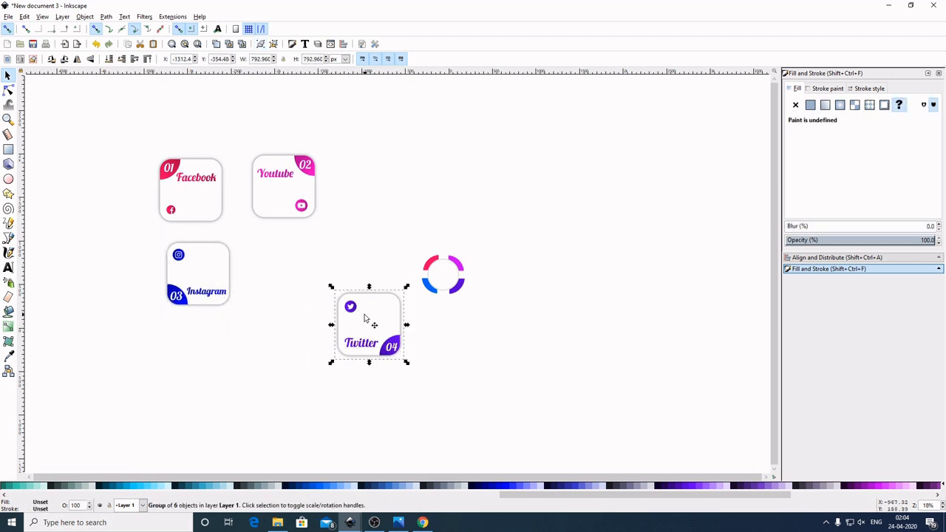
left_click_drag(373, 322, 288, 270)
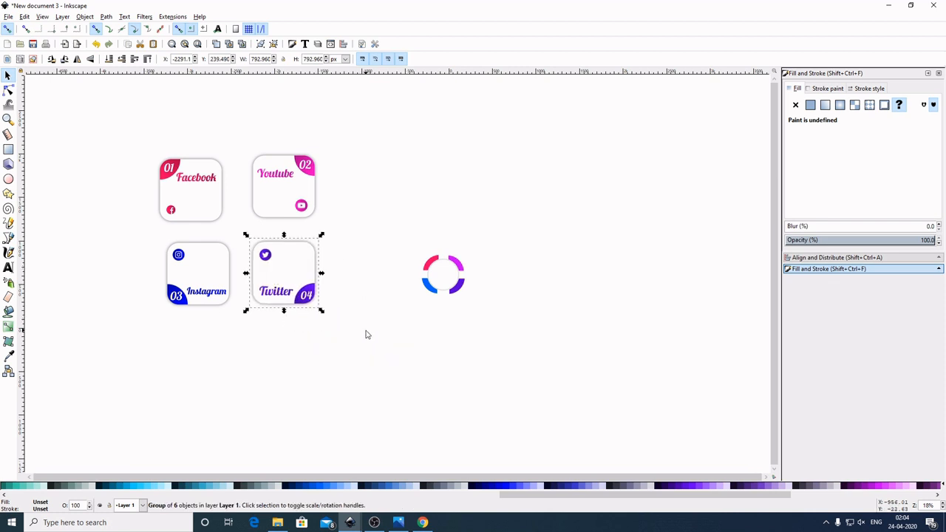
left_click(376, 355)
- Scale the four card groups down together to about 1253 px overall width and place them beside the ringed circle
scroll(383, 358, "up", 1)
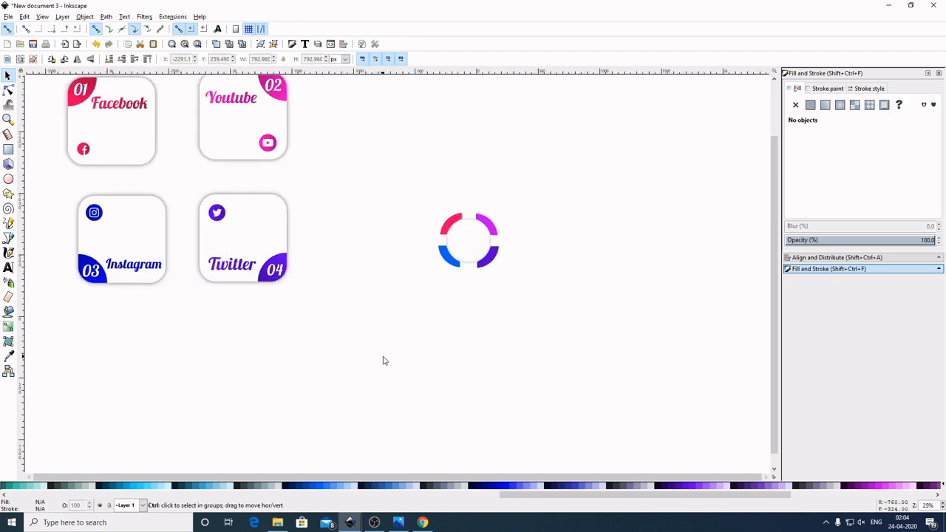
left_click_drag(374, 283, 526, 368)
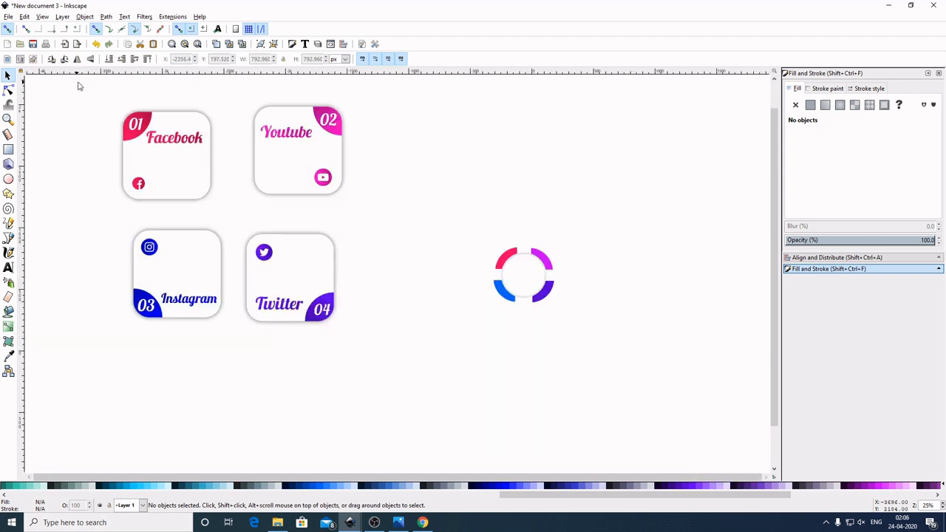
left_click_drag(78, 86, 316, 302)
left_click_drag(281, 252, 461, 313)
scroll(613, 357, "up", 2)
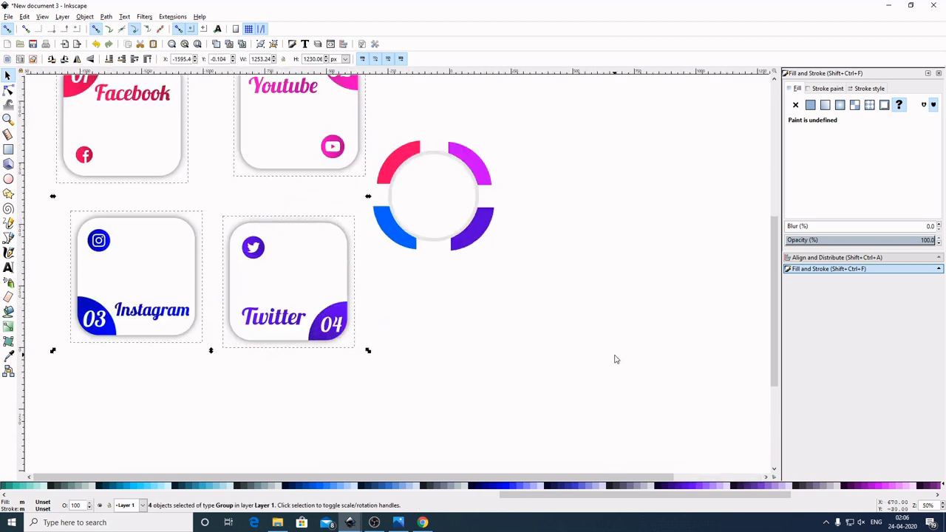
left_click_drag(546, 267, 602, 335)
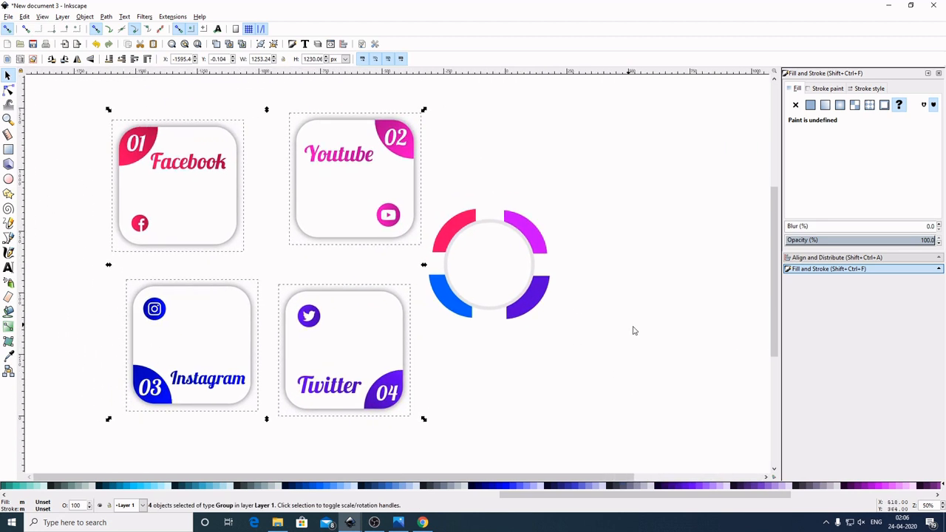
left_click(655, 328)
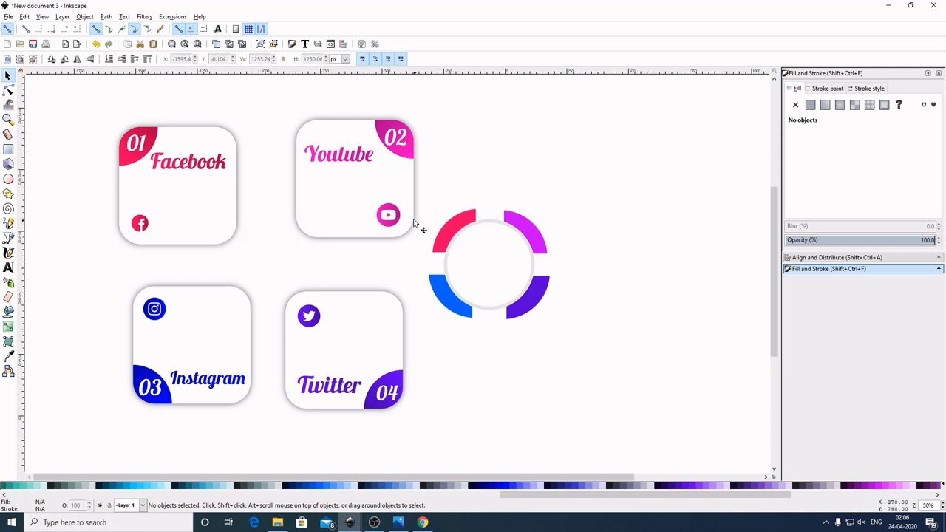
- Place the Youtube card over the ring's upper-right arc and snap the Facebook card against it over the upper-left arc
left_click(390, 196)
left_click_drag(370, 187, 573, 213)
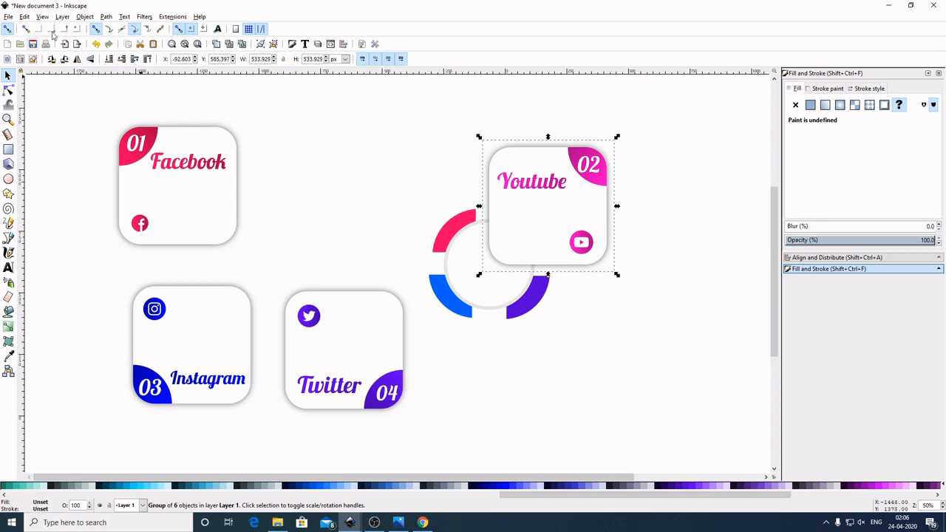
left_click(191, 29)
mouse_move(600, 212)
left_mouse_down()
mouse_move(612, 214)
mouse_move(593, 214)
left_mouse_up()
left_click_drag(200, 217, 444, 234)
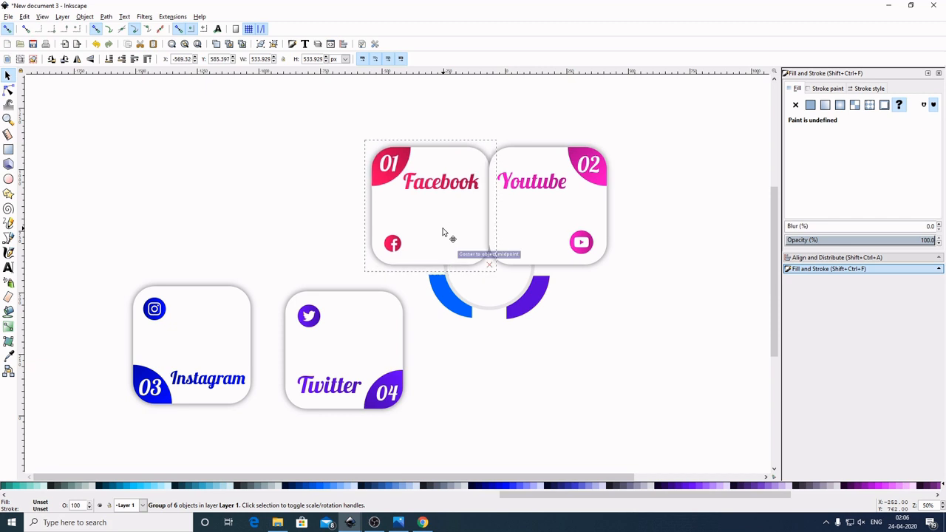